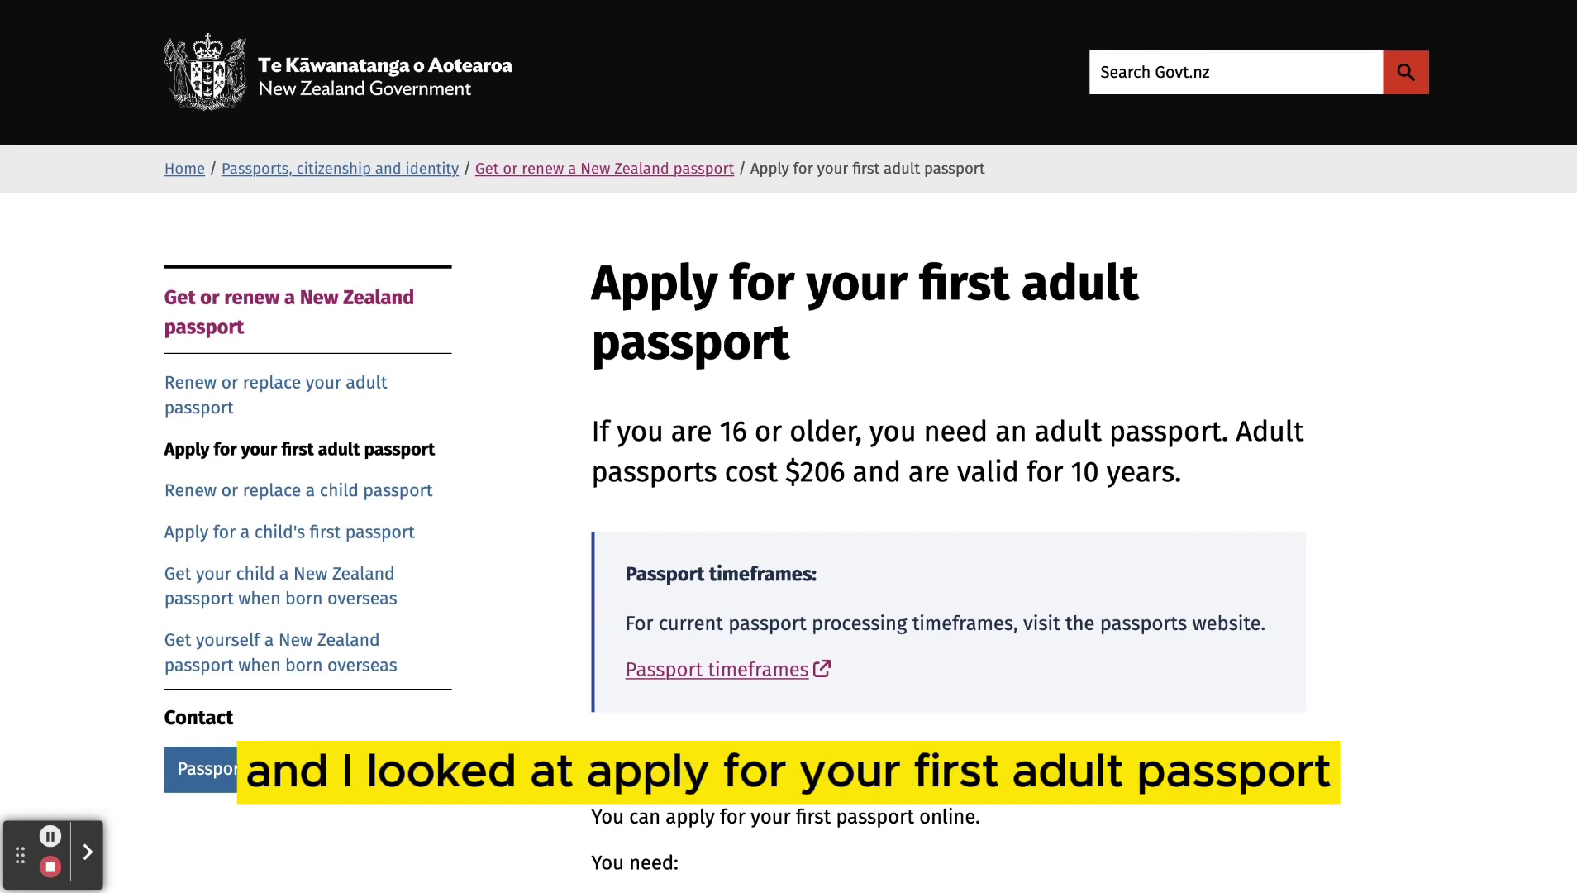
# - Read through the govt.nz requirements for a first adult passport
pyautogui.scroll(-2, 1456, 440)
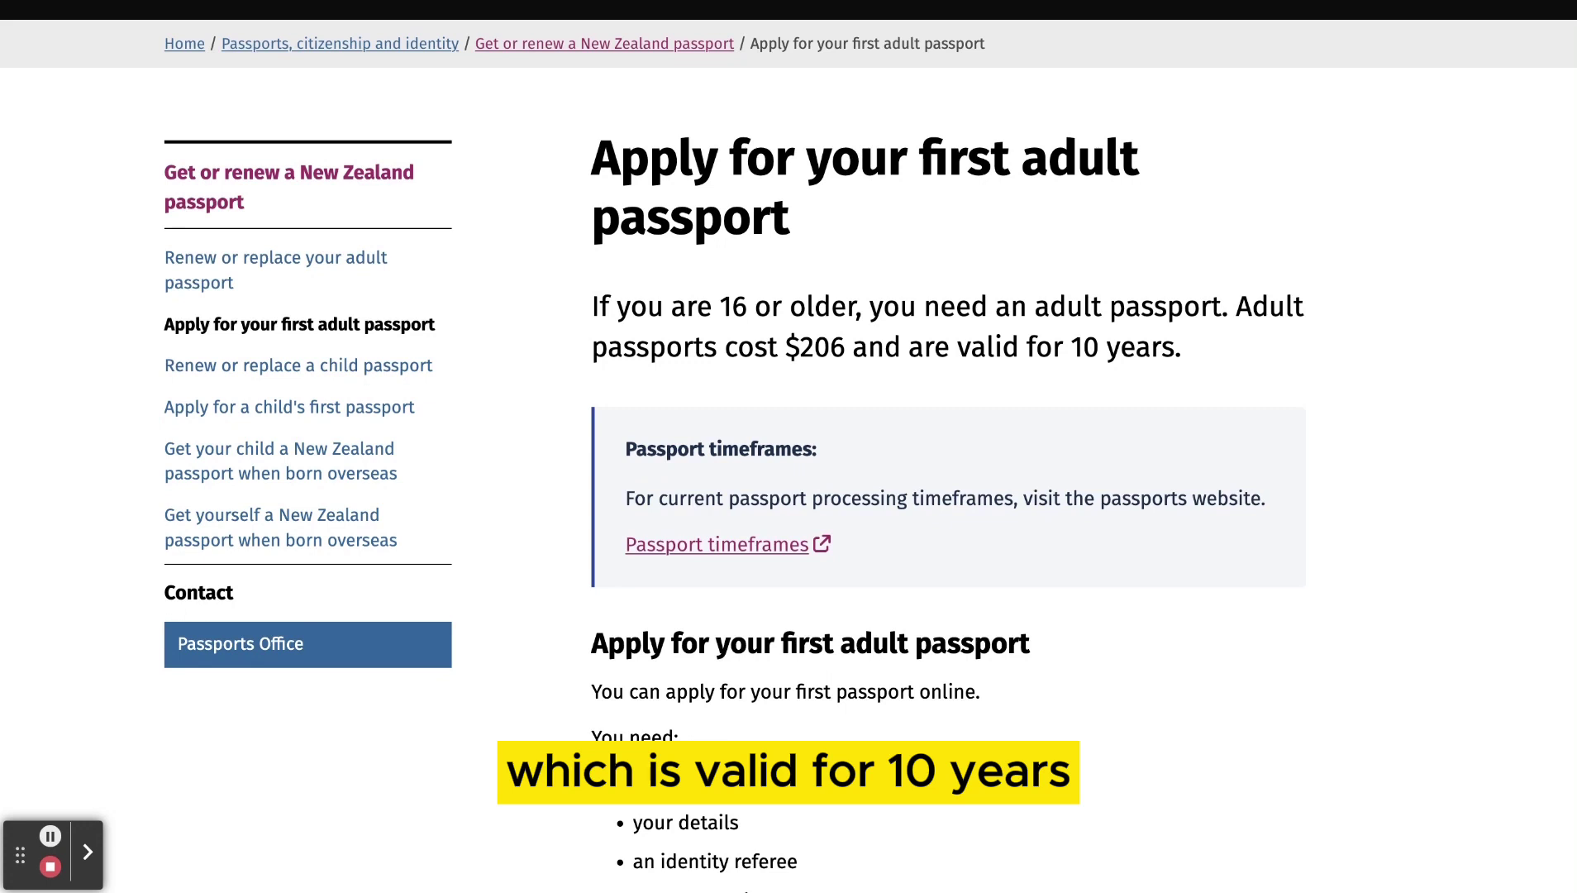
pyautogui.scroll(-2, 798, 498)
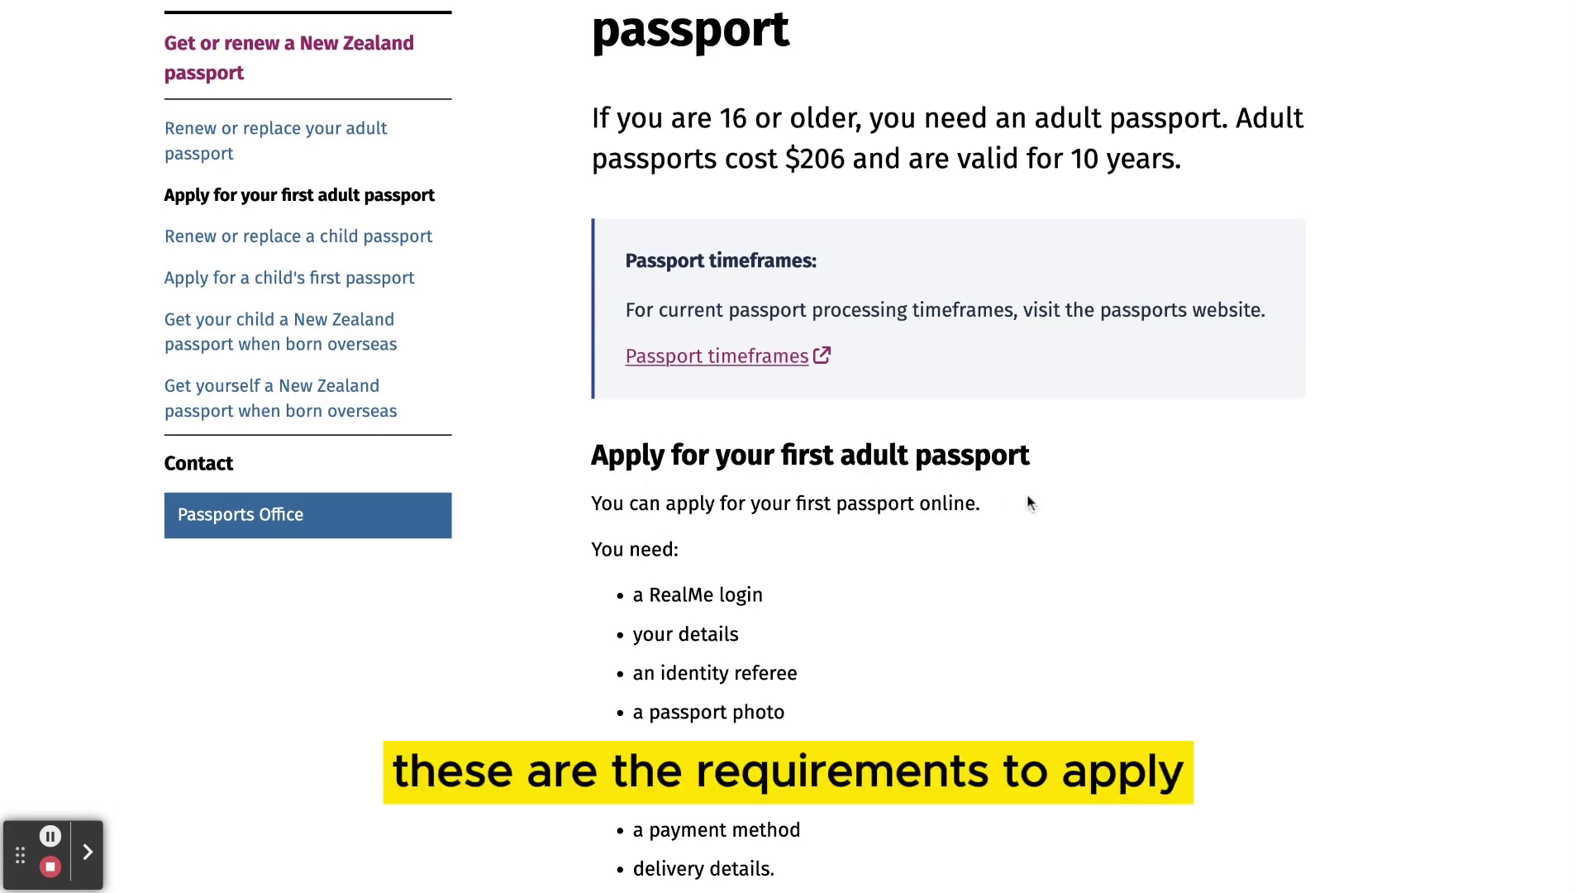
pyautogui.scroll(-1, 1063, 533)
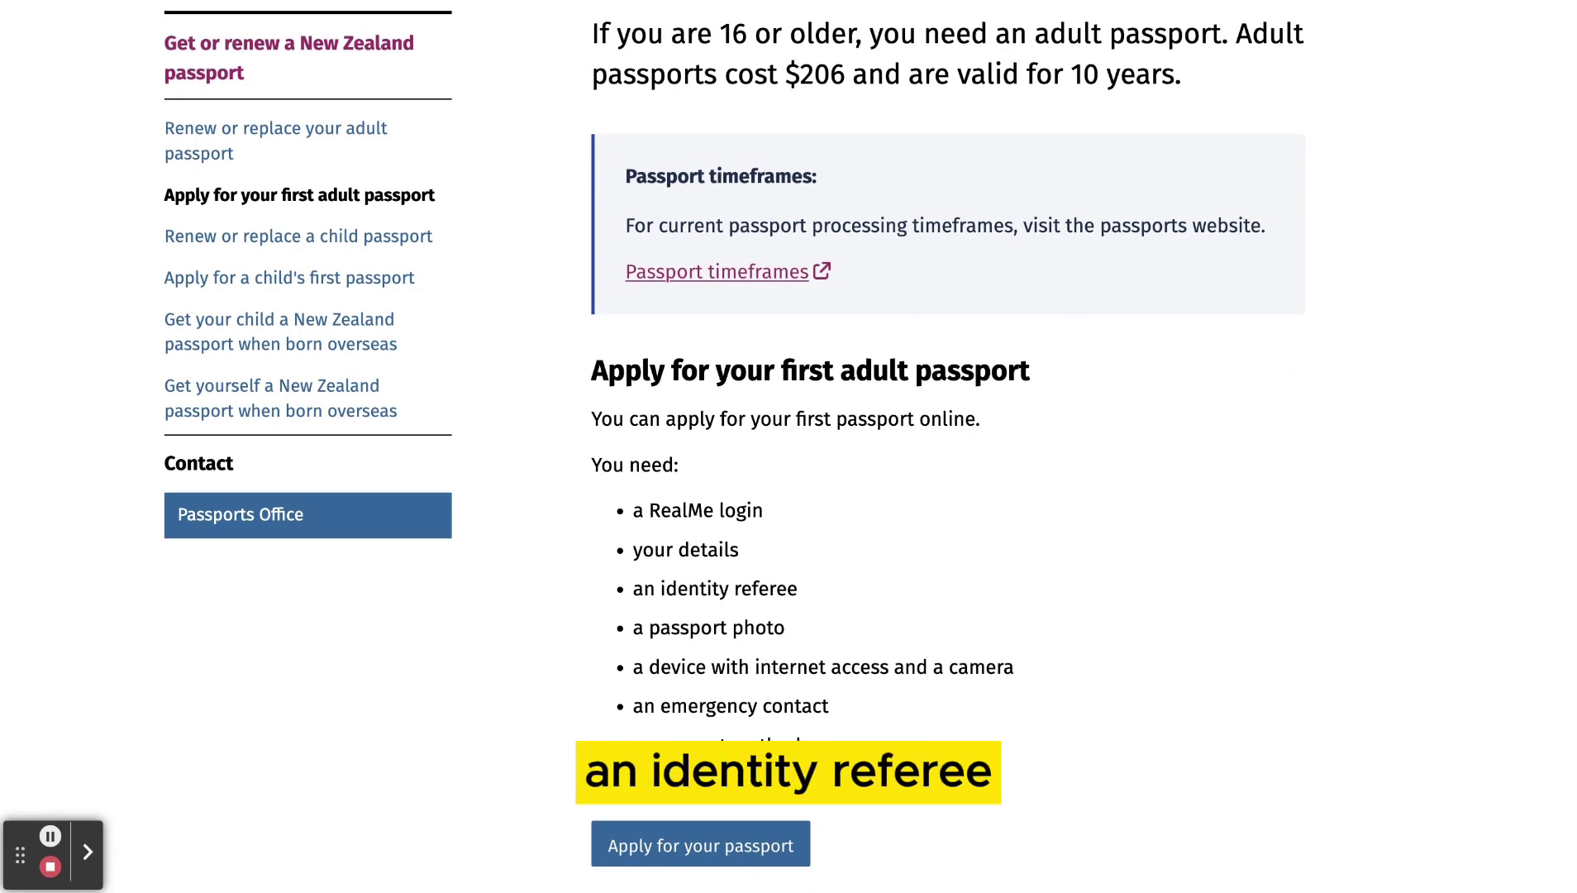
pyautogui.scroll(-1, 794, 629)
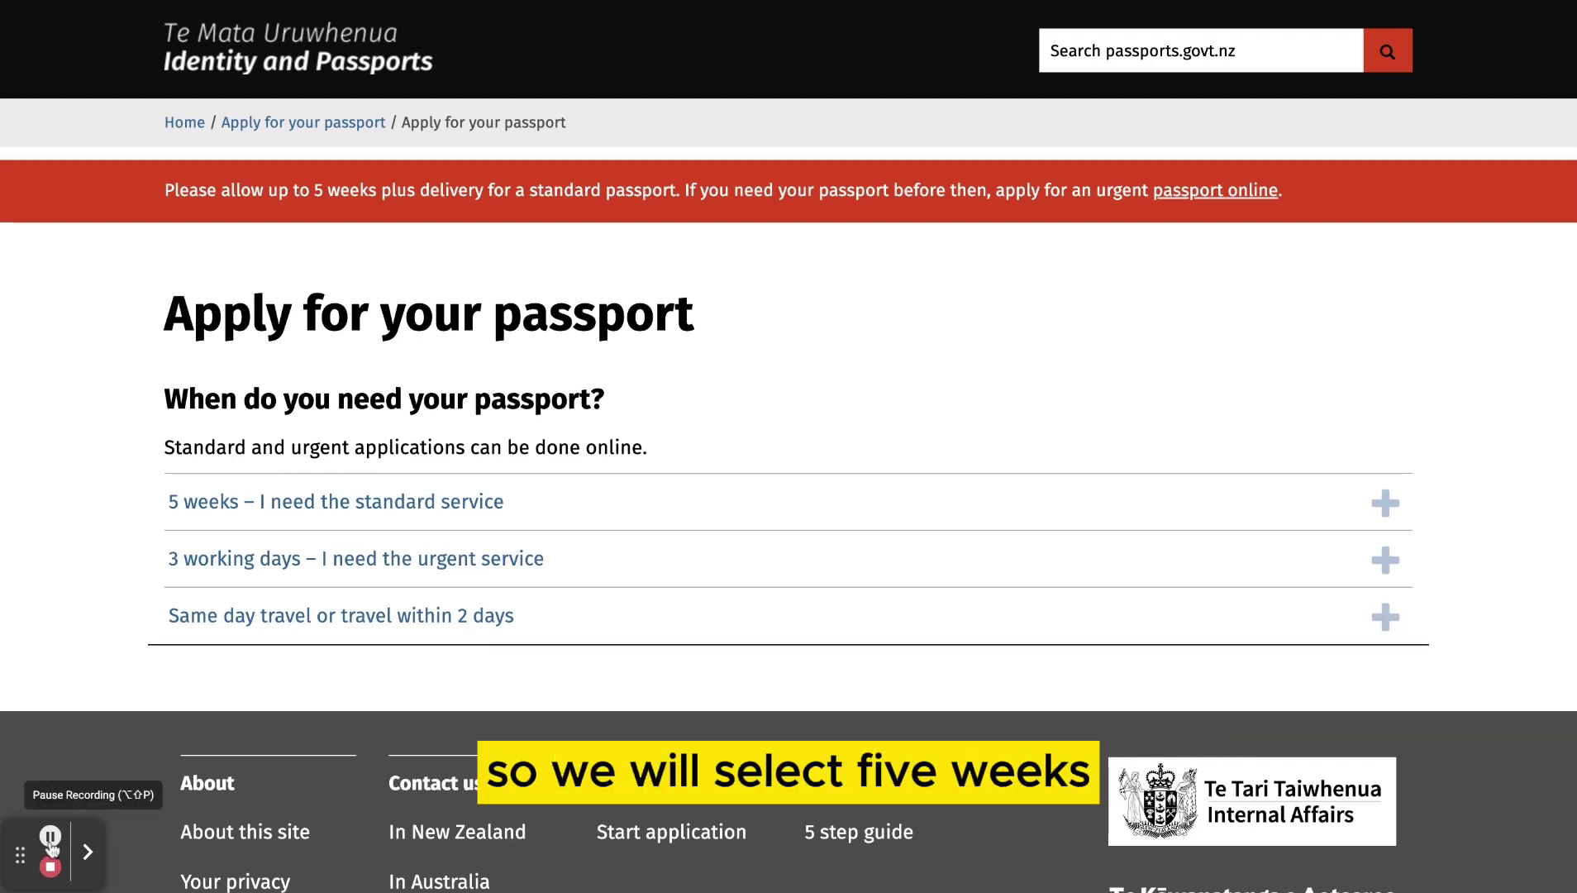
# - Choose the 5-week standard service for an adult who has never had a NZ passport
pyautogui.click(336, 502)
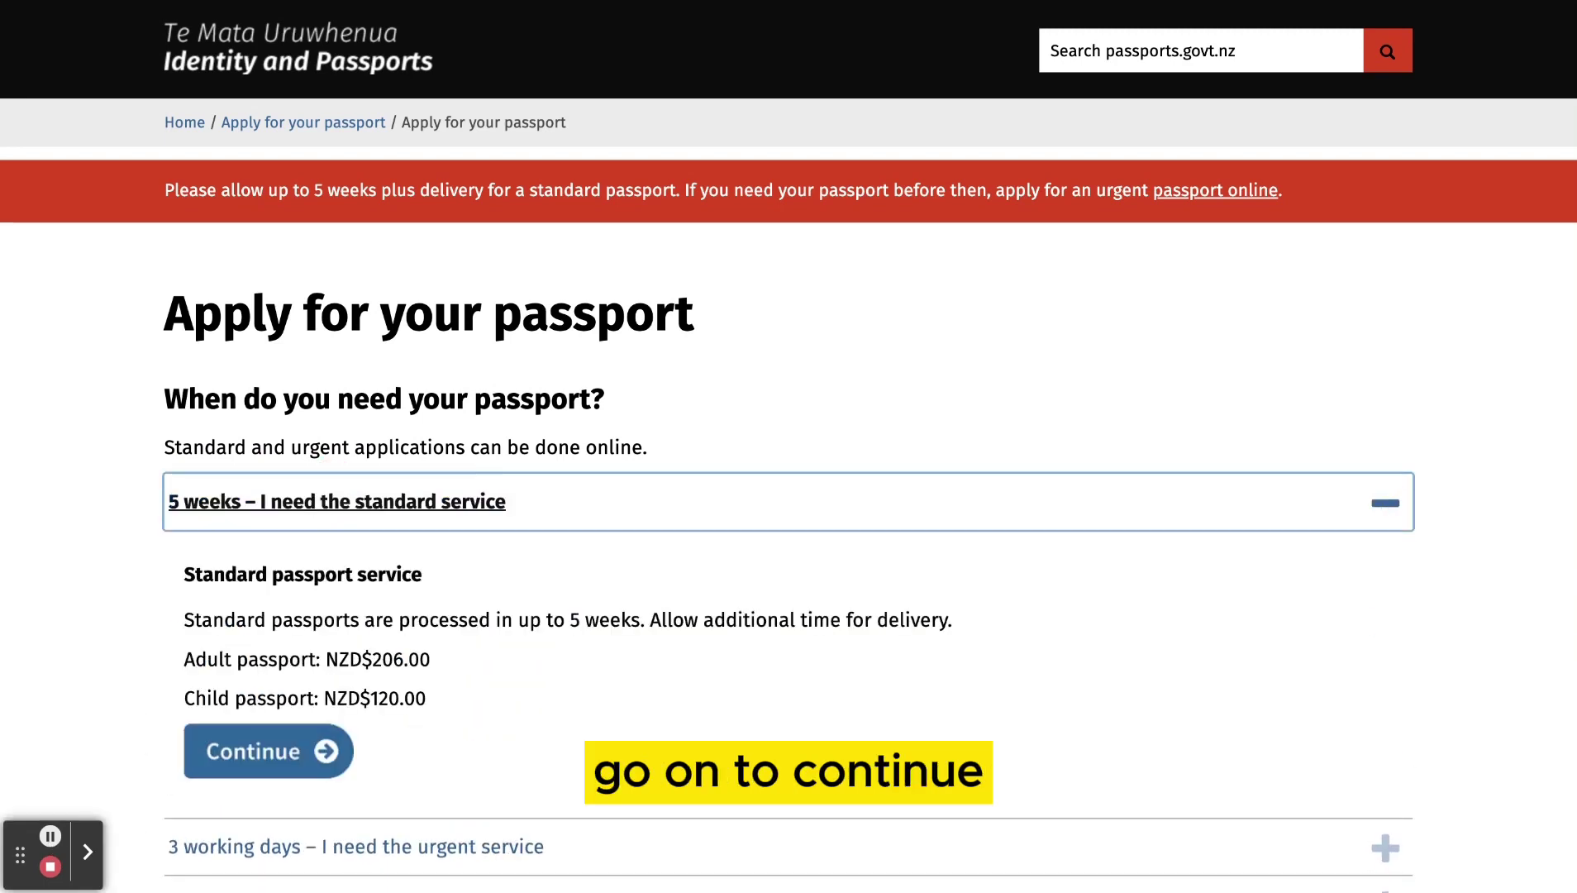
pyautogui.click(281, 757)
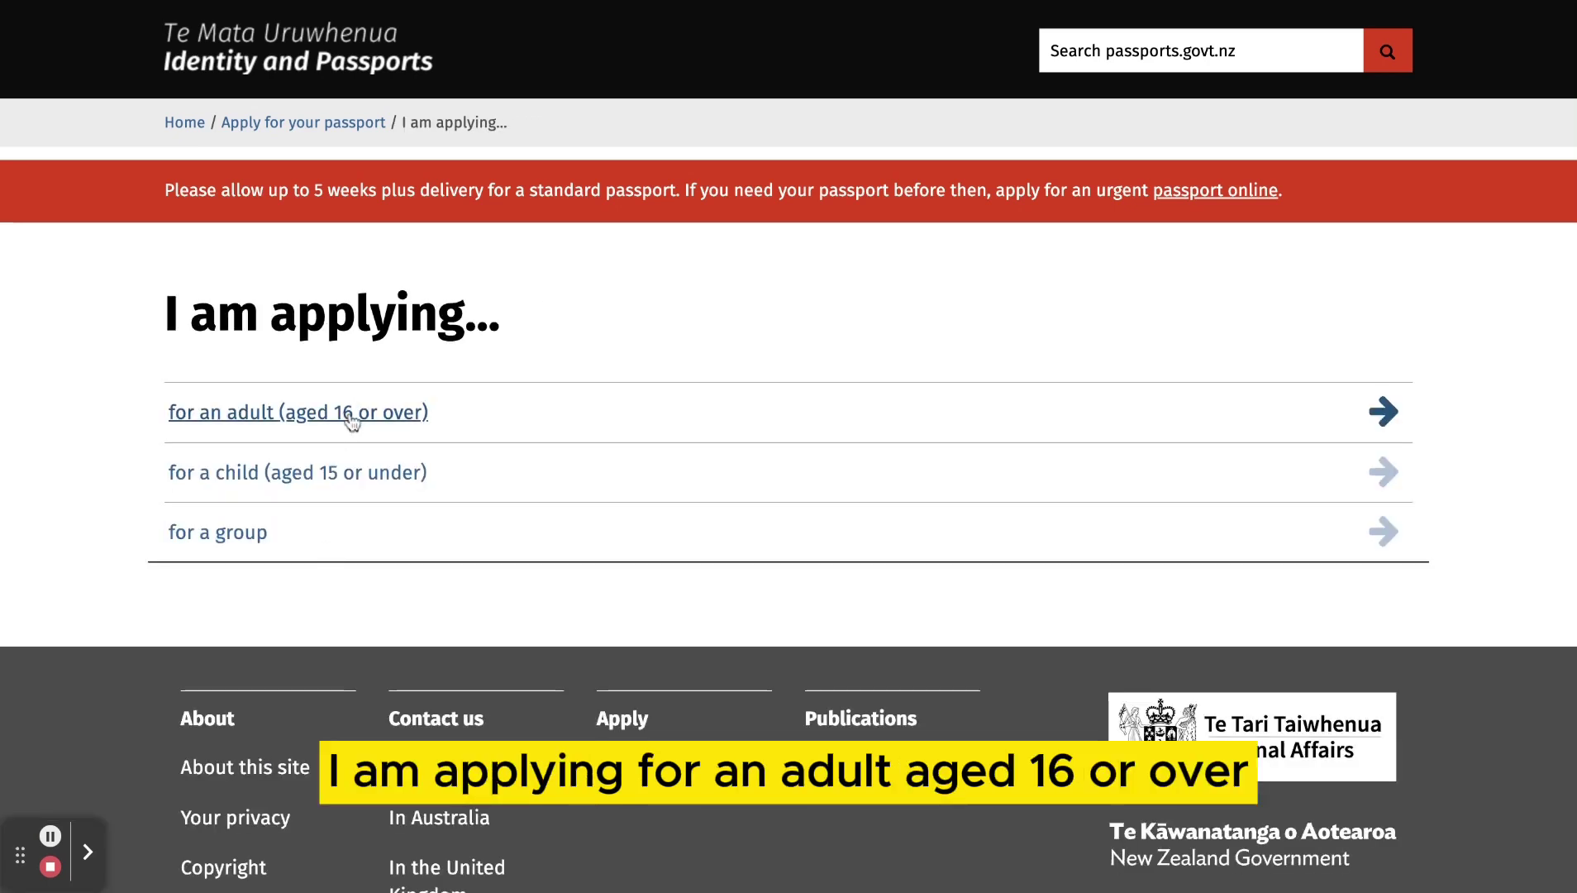
pyautogui.click(352, 420)
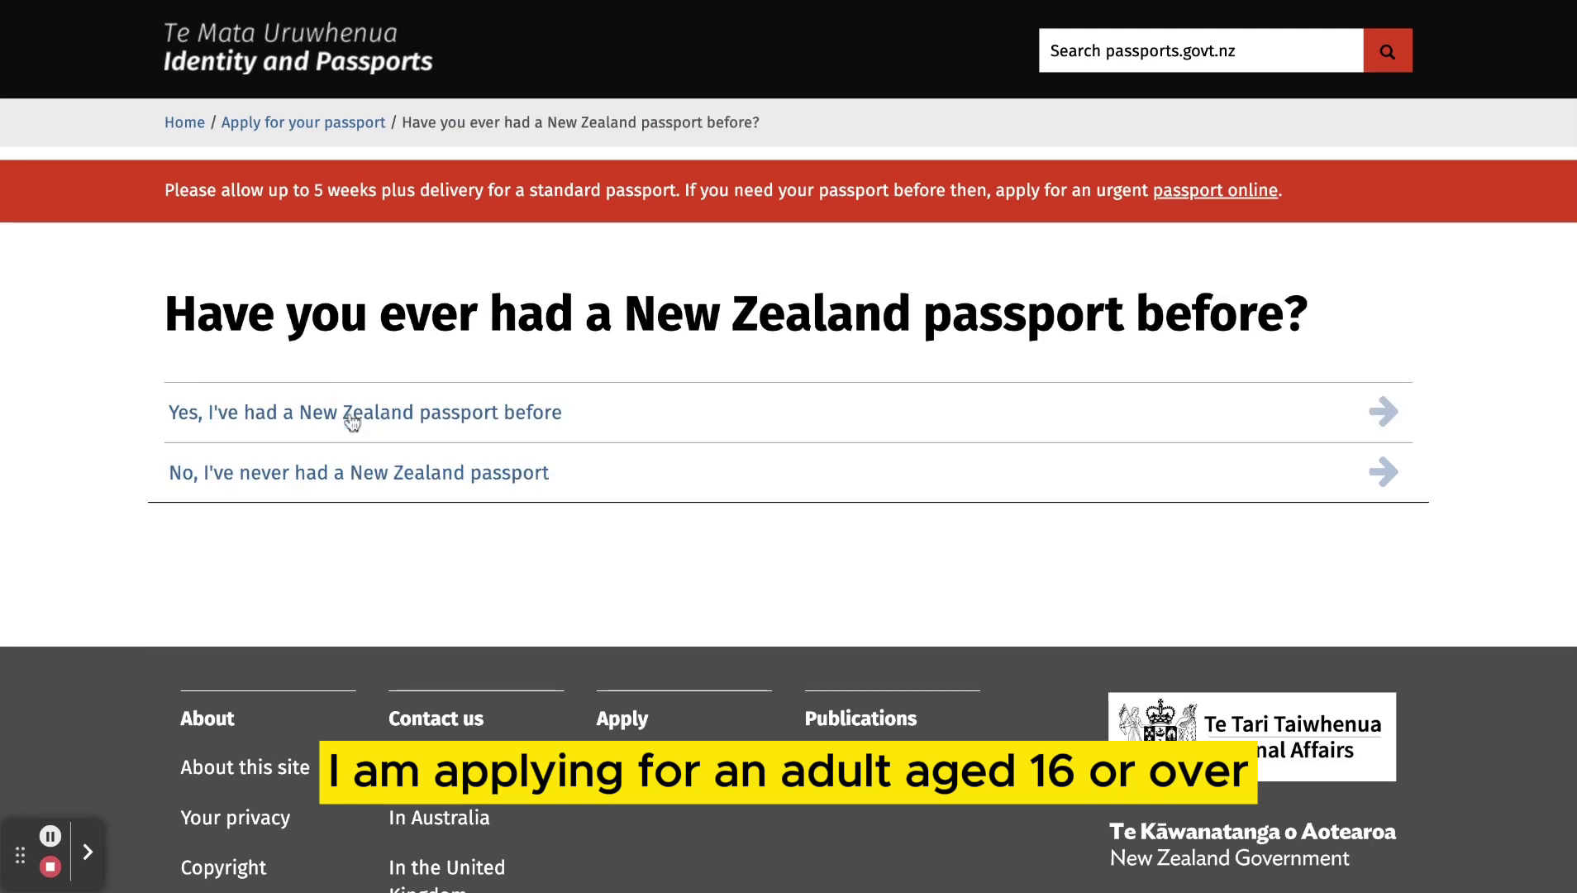
pyautogui.click(341, 487)
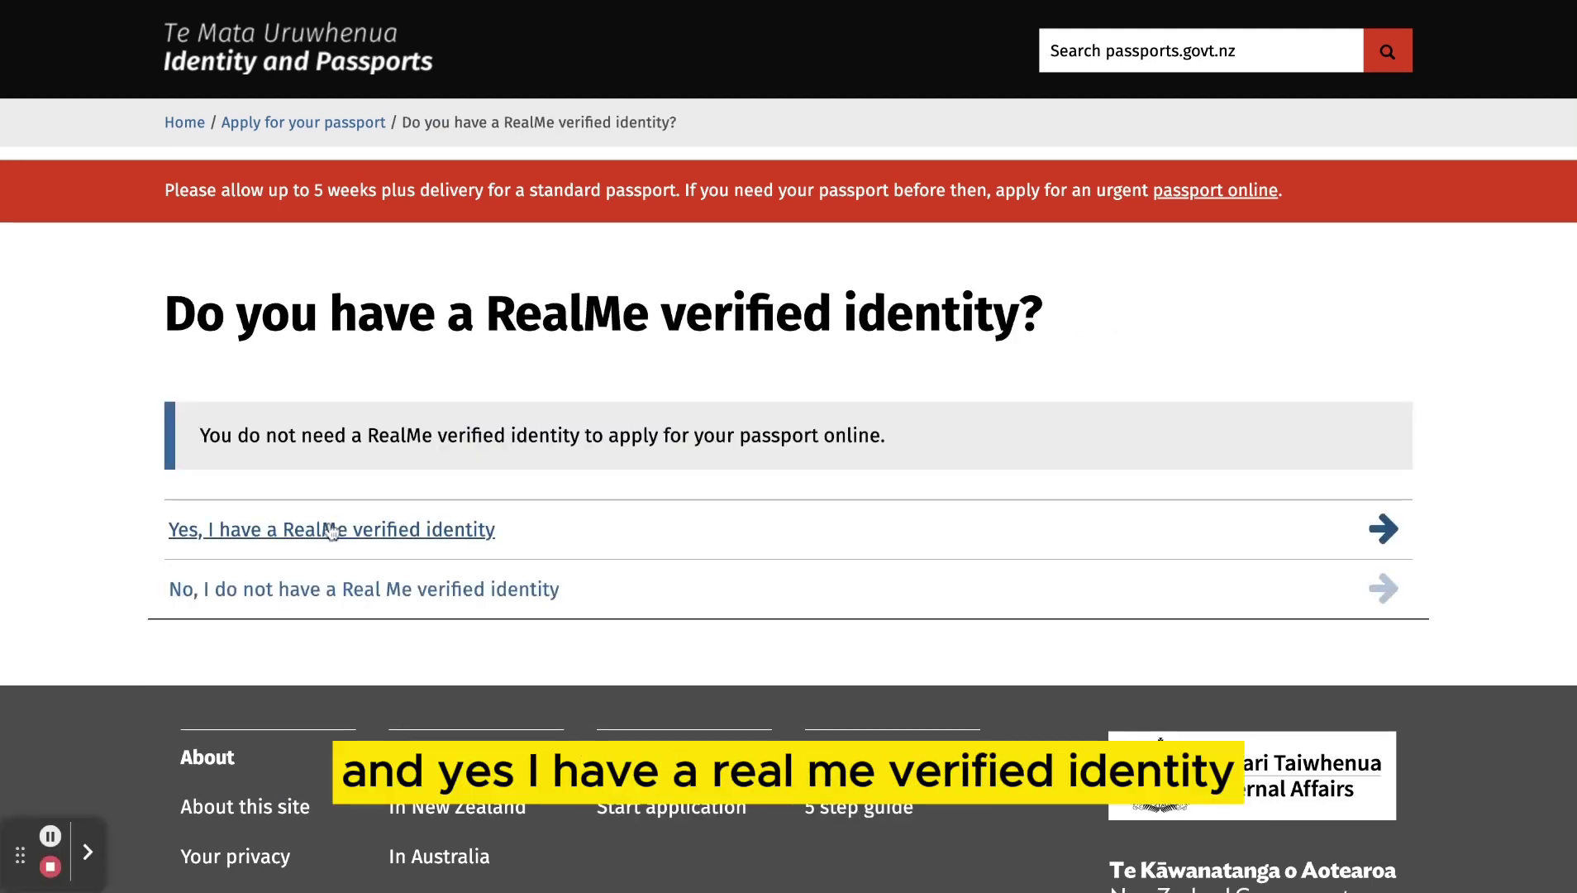
# - Confirm RealMe verified identity, unchanged name and no special situations, then start the application
pyautogui.click(331, 533)
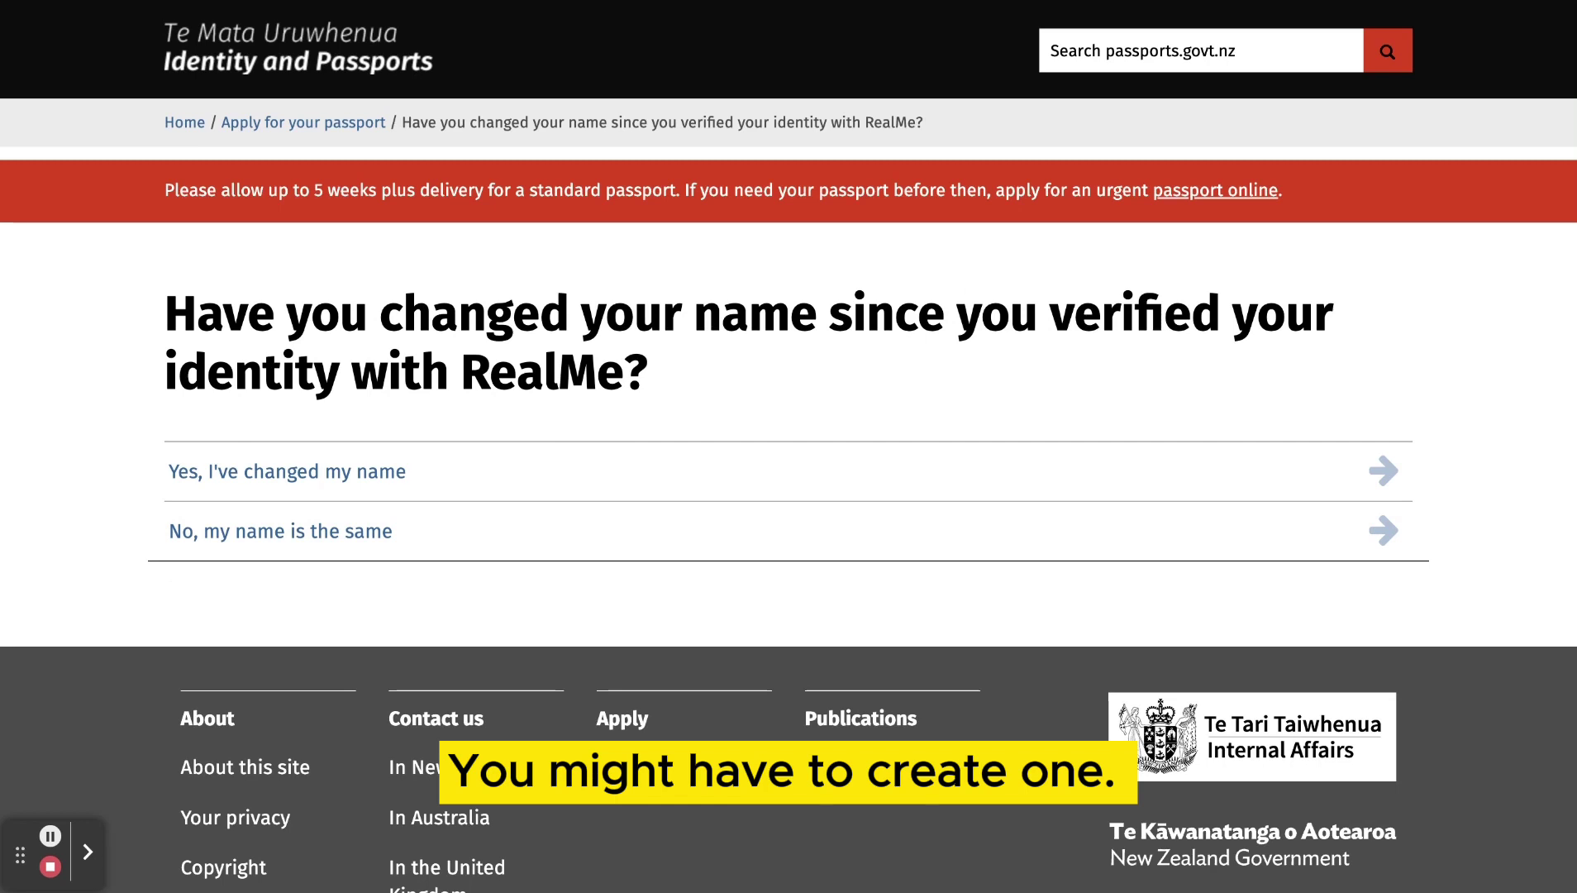
pyautogui.click(300, 533)
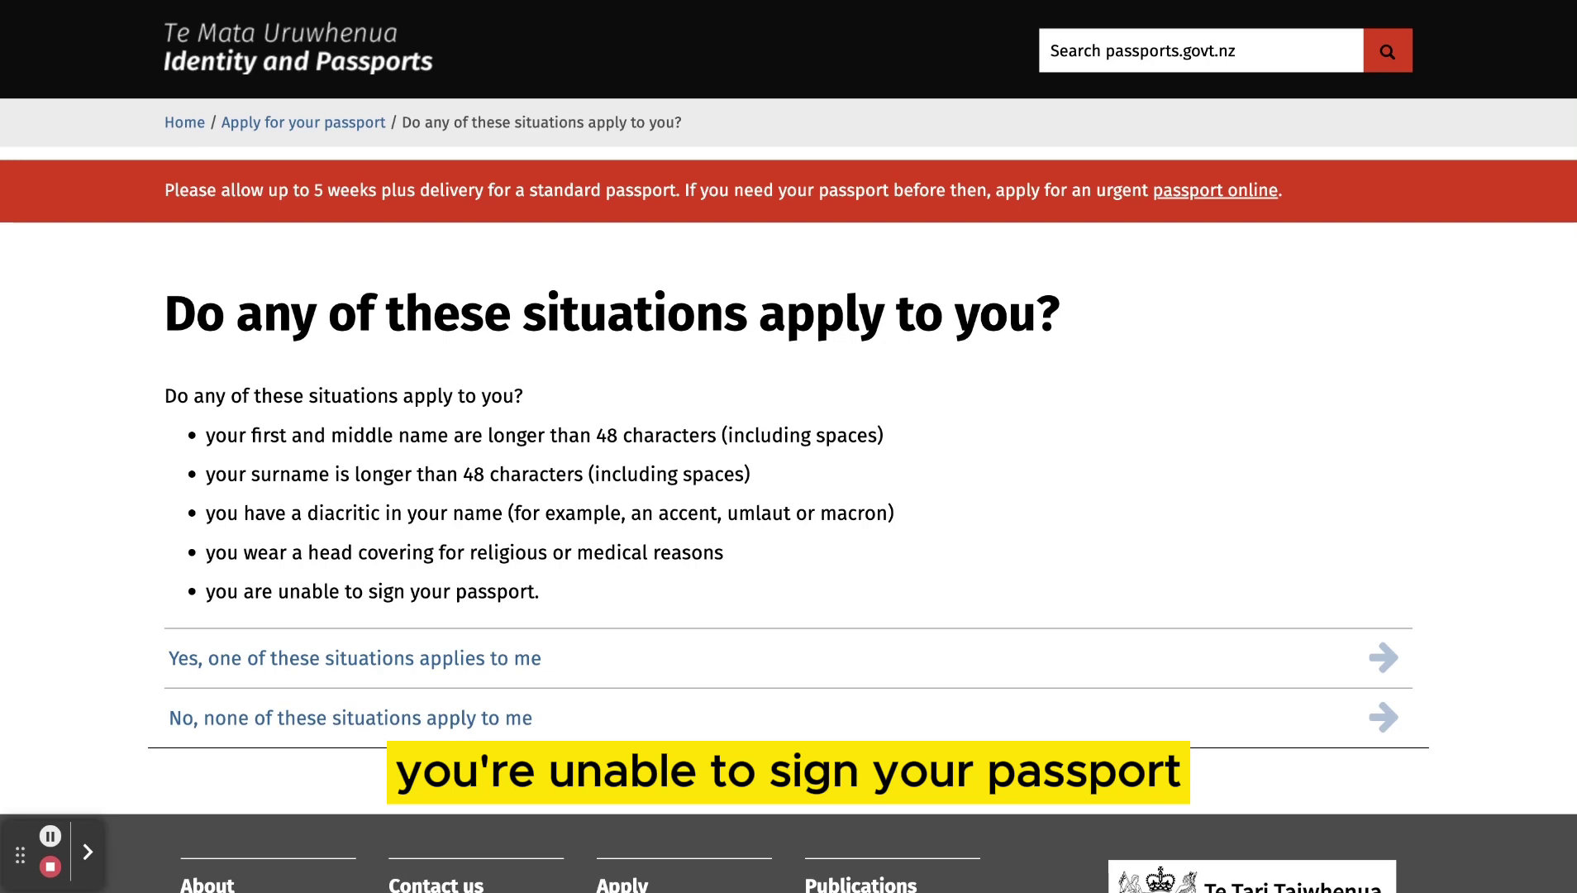
pyautogui.click(316, 725)
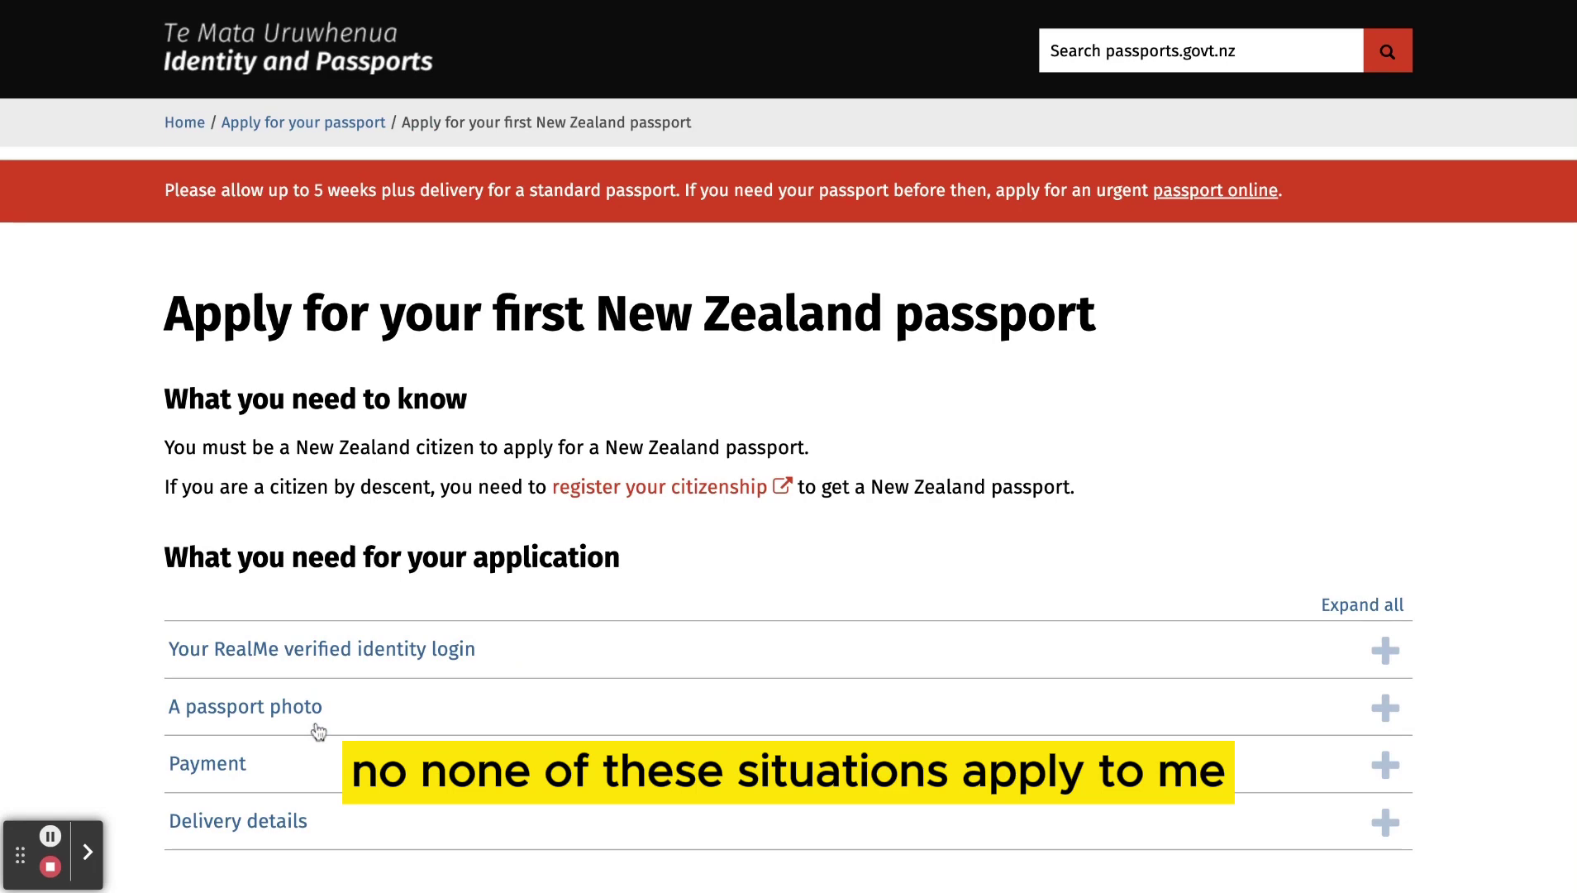
pyautogui.scroll(-3, 593, 700)
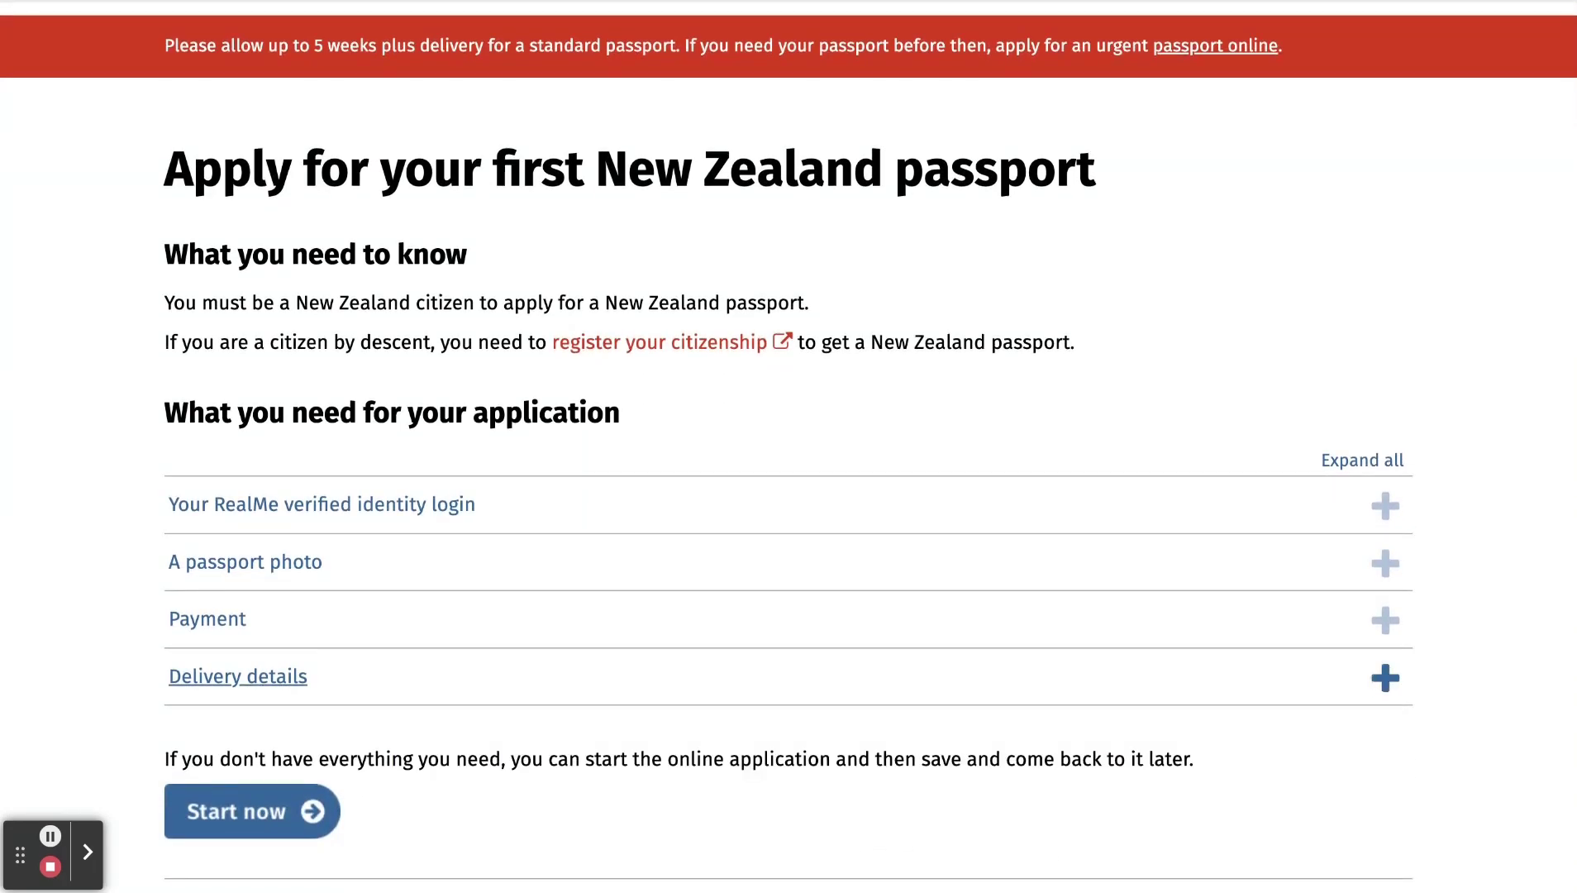
pyautogui.scroll(-1, 593, 676)
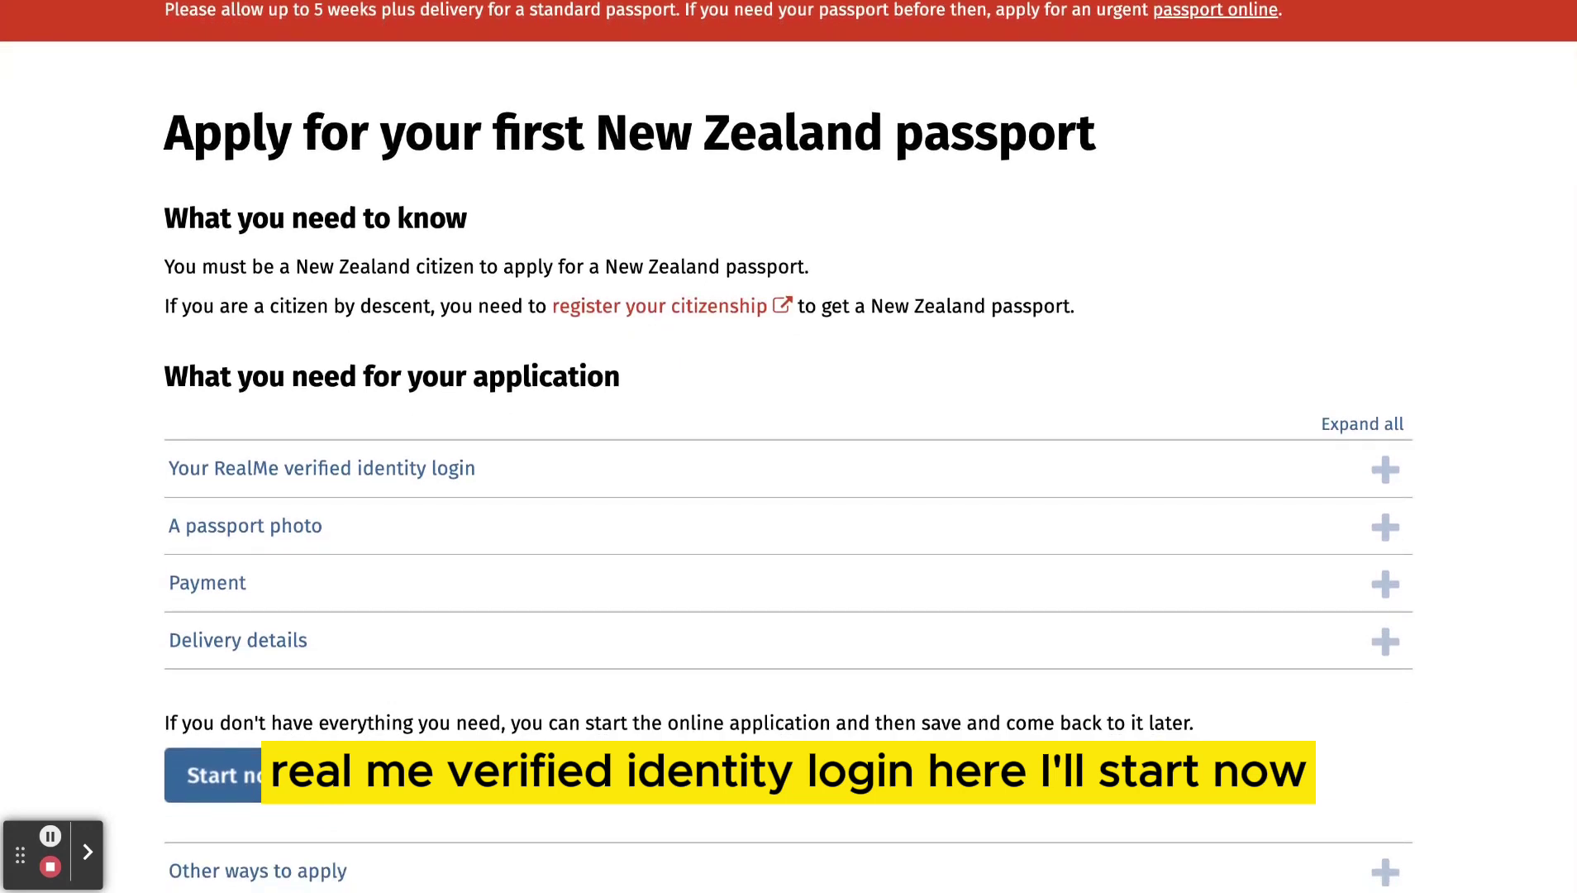
pyautogui.click(263, 798)
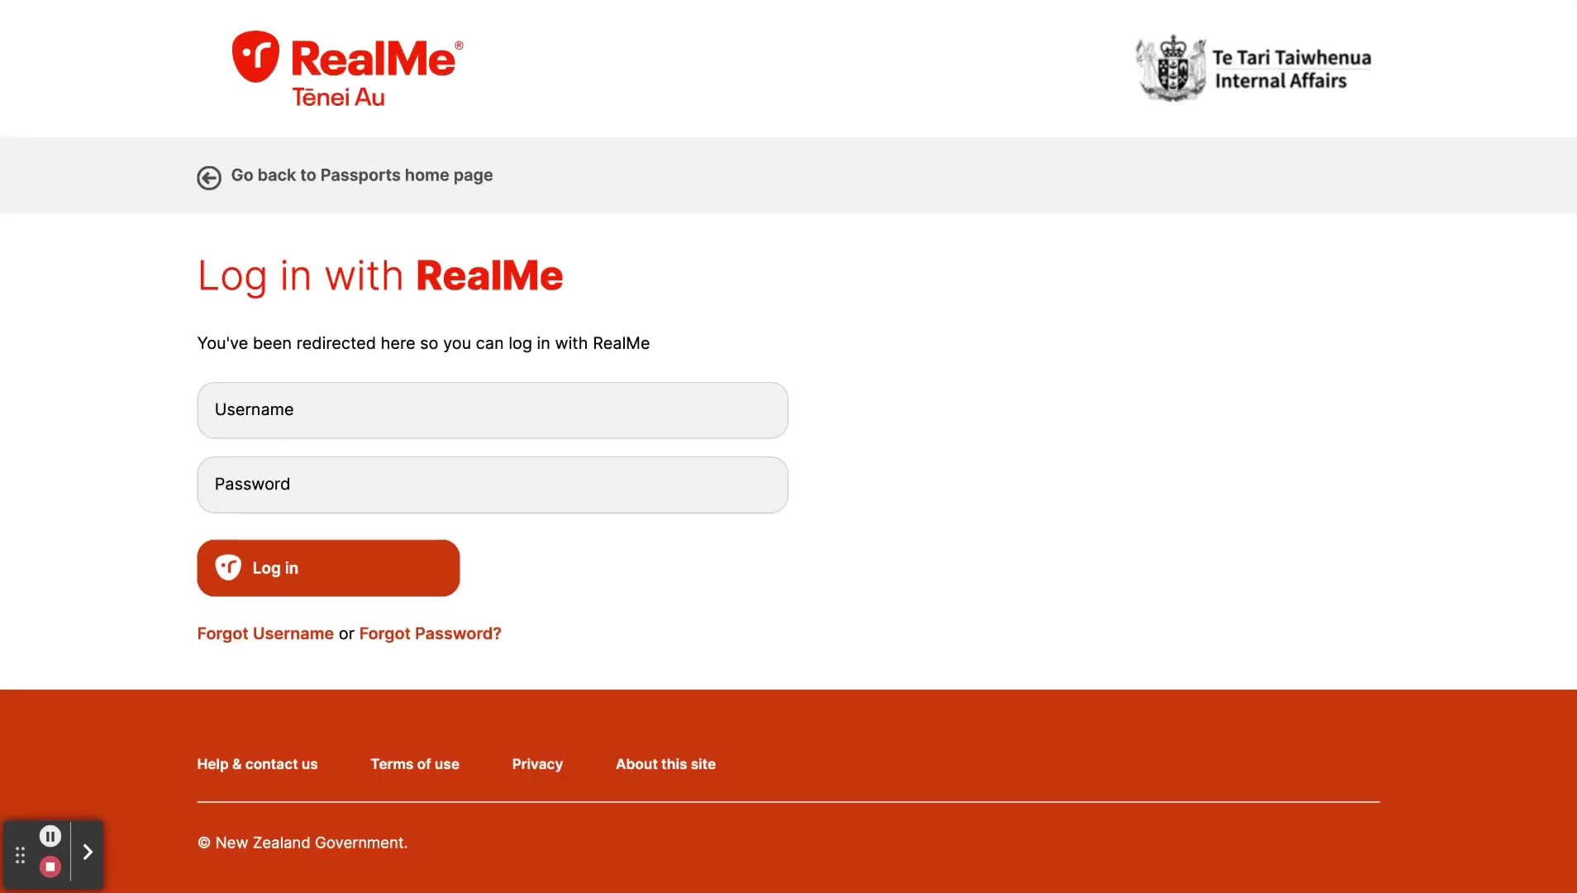
# - Log in to RealMe with the account username and password
pyautogui.click(321, 418)
pyautogui.click(282, 490)
pyautogui.write('***********')
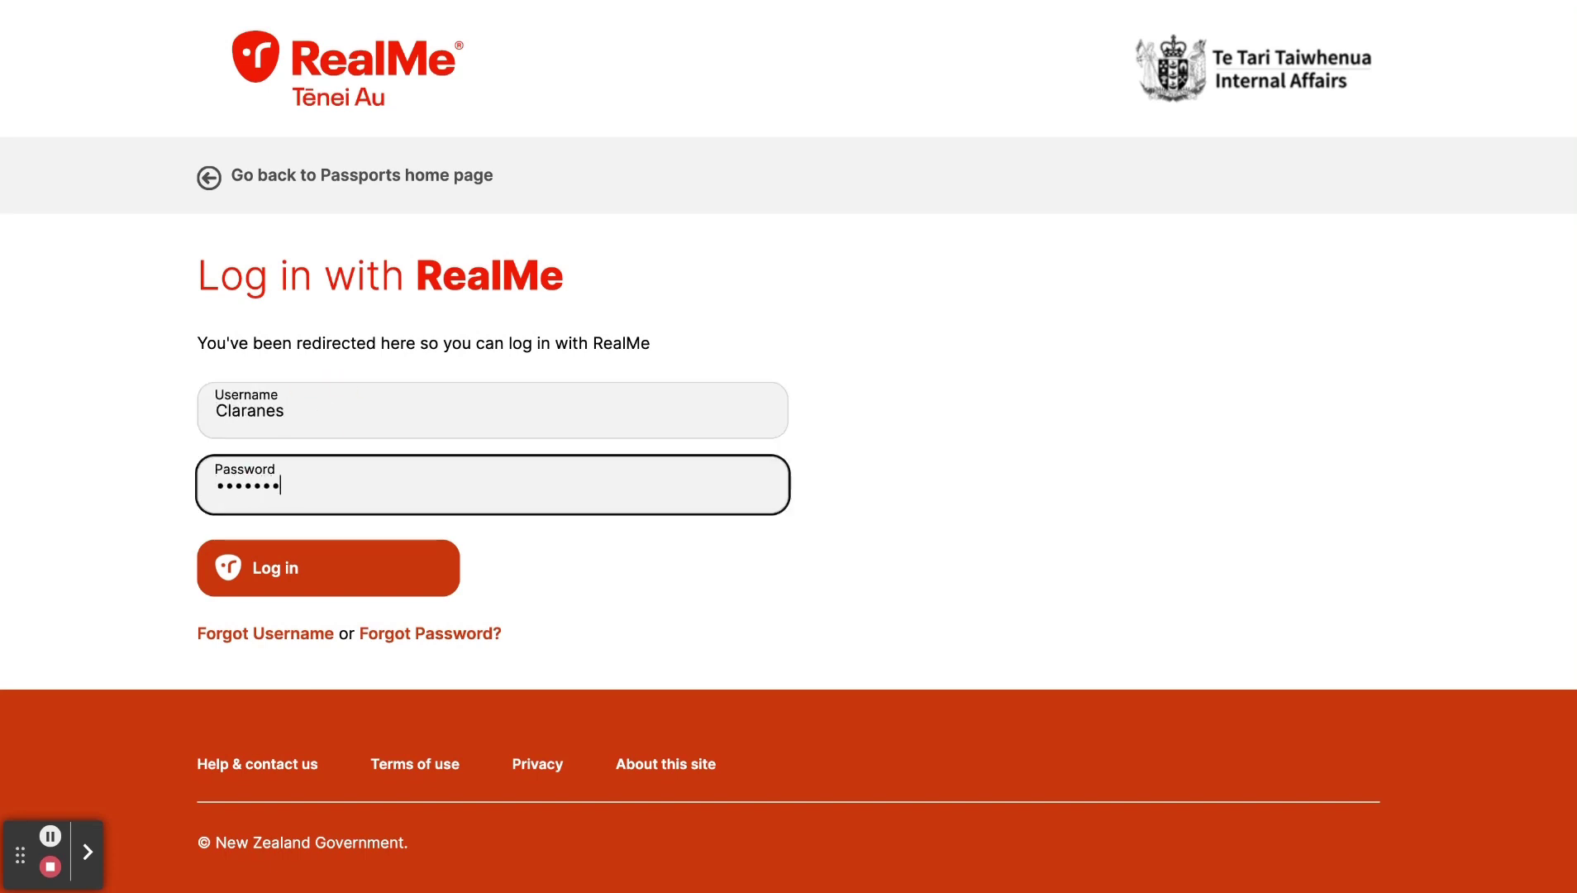
pyautogui.press('Return')
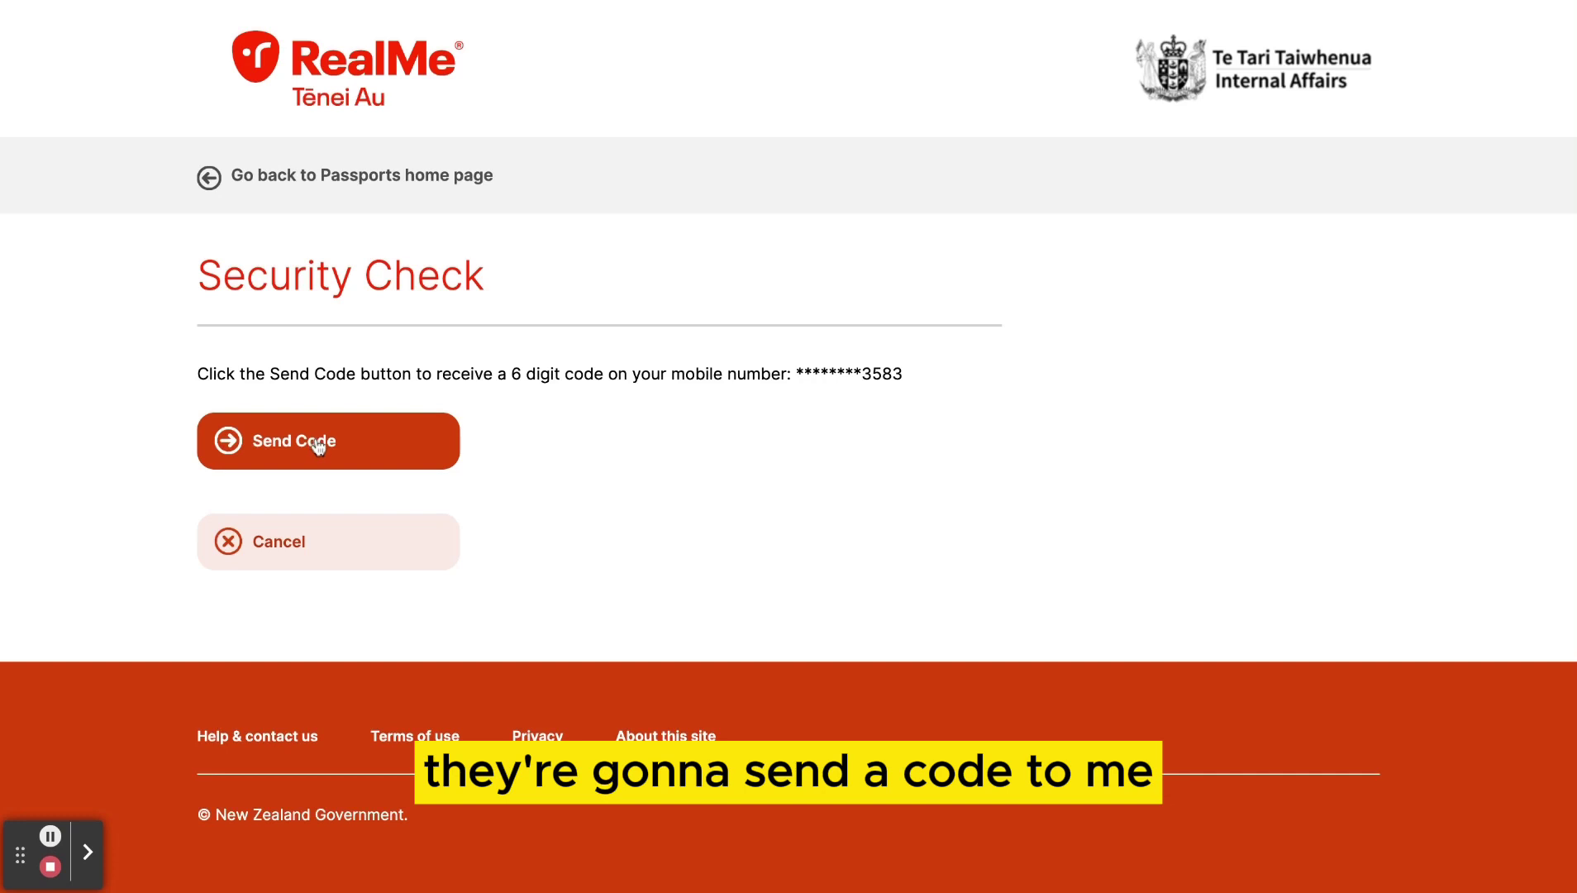
# - Verify with the mobile security code and consent to sharing identity details
pyautogui.click(316, 442)
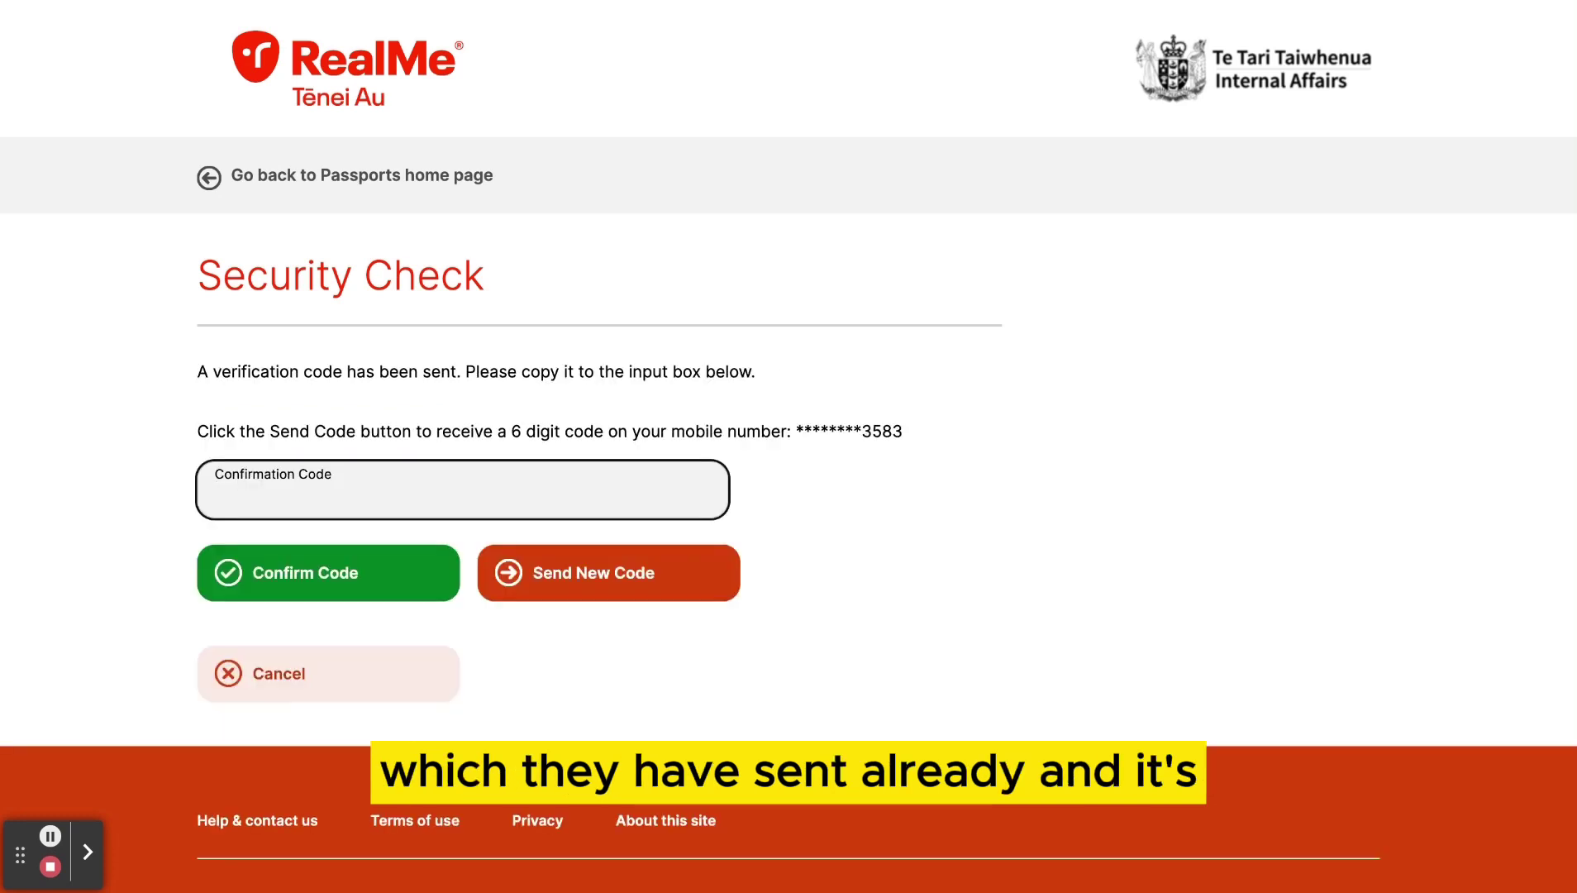
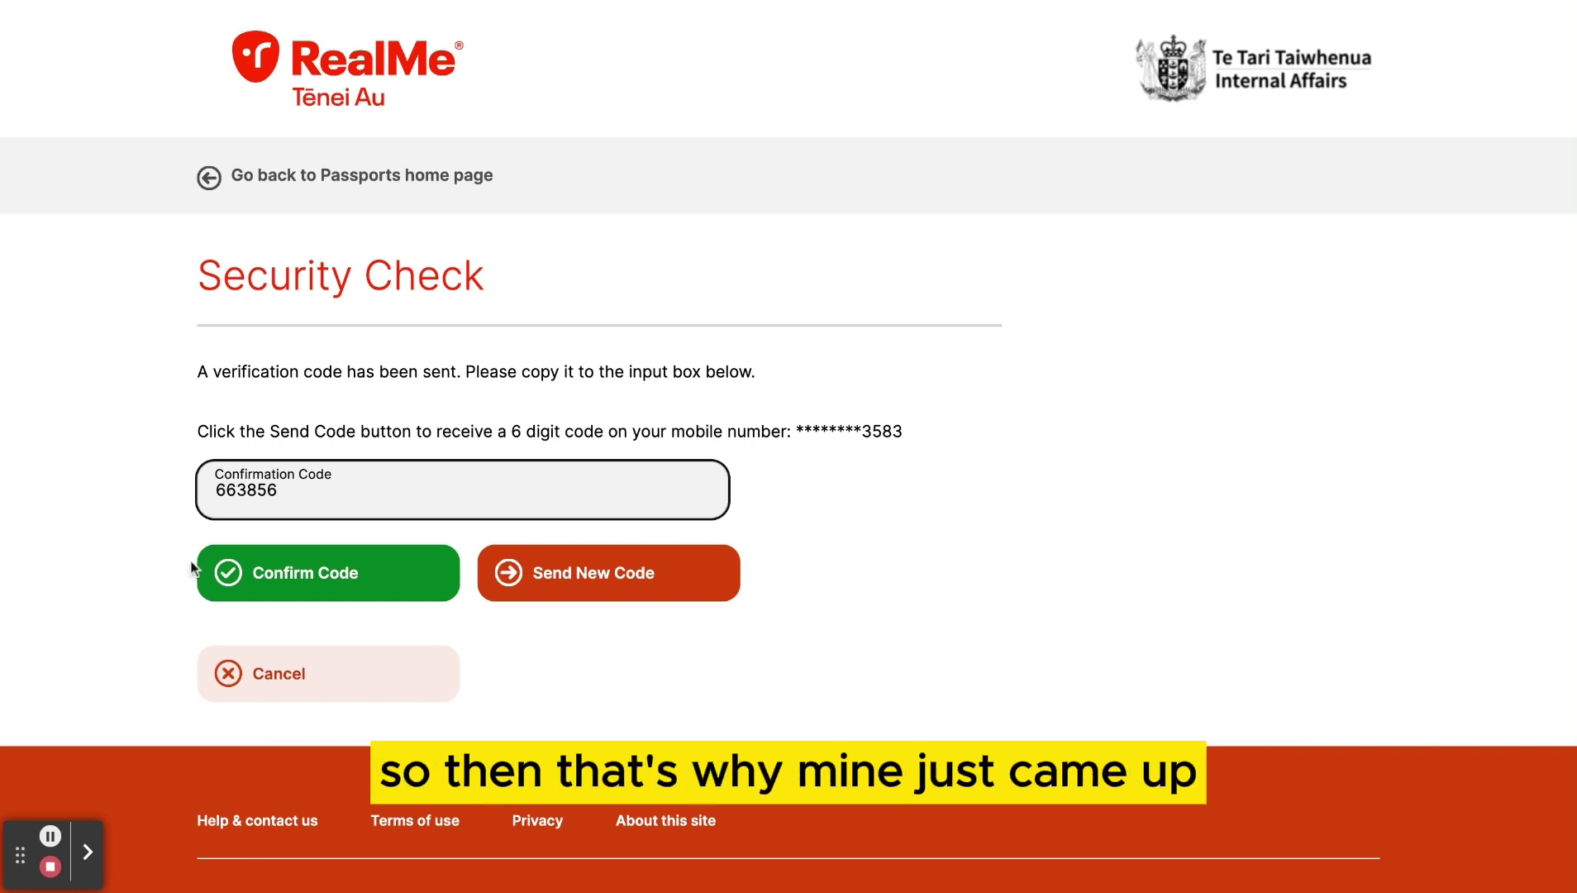
pyautogui.click(310, 577)
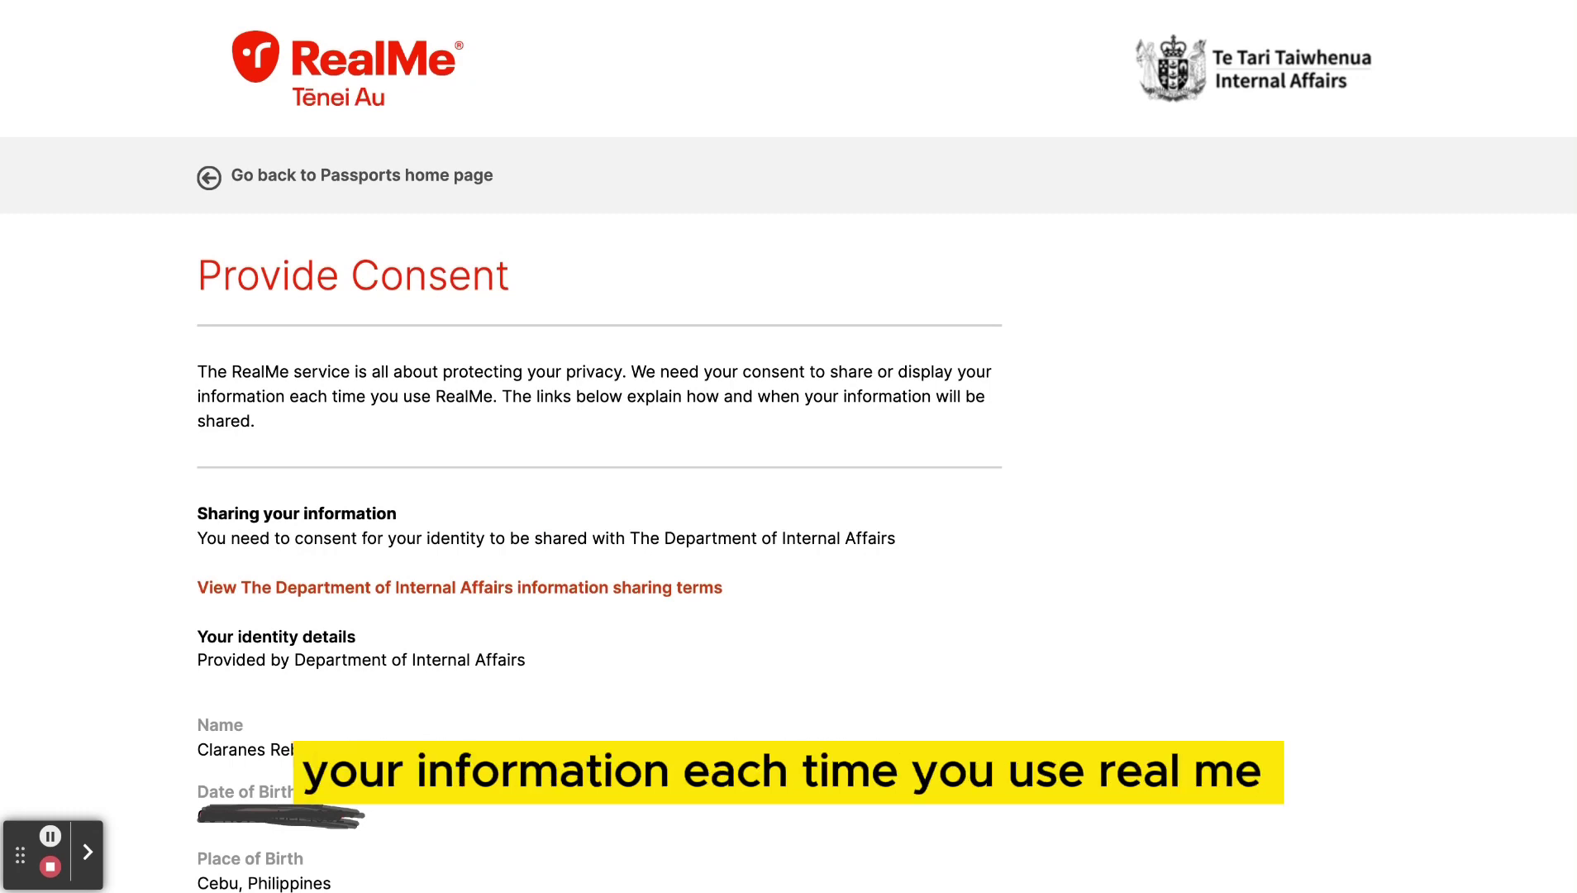
pyautogui.scroll(-5, 789, 446)
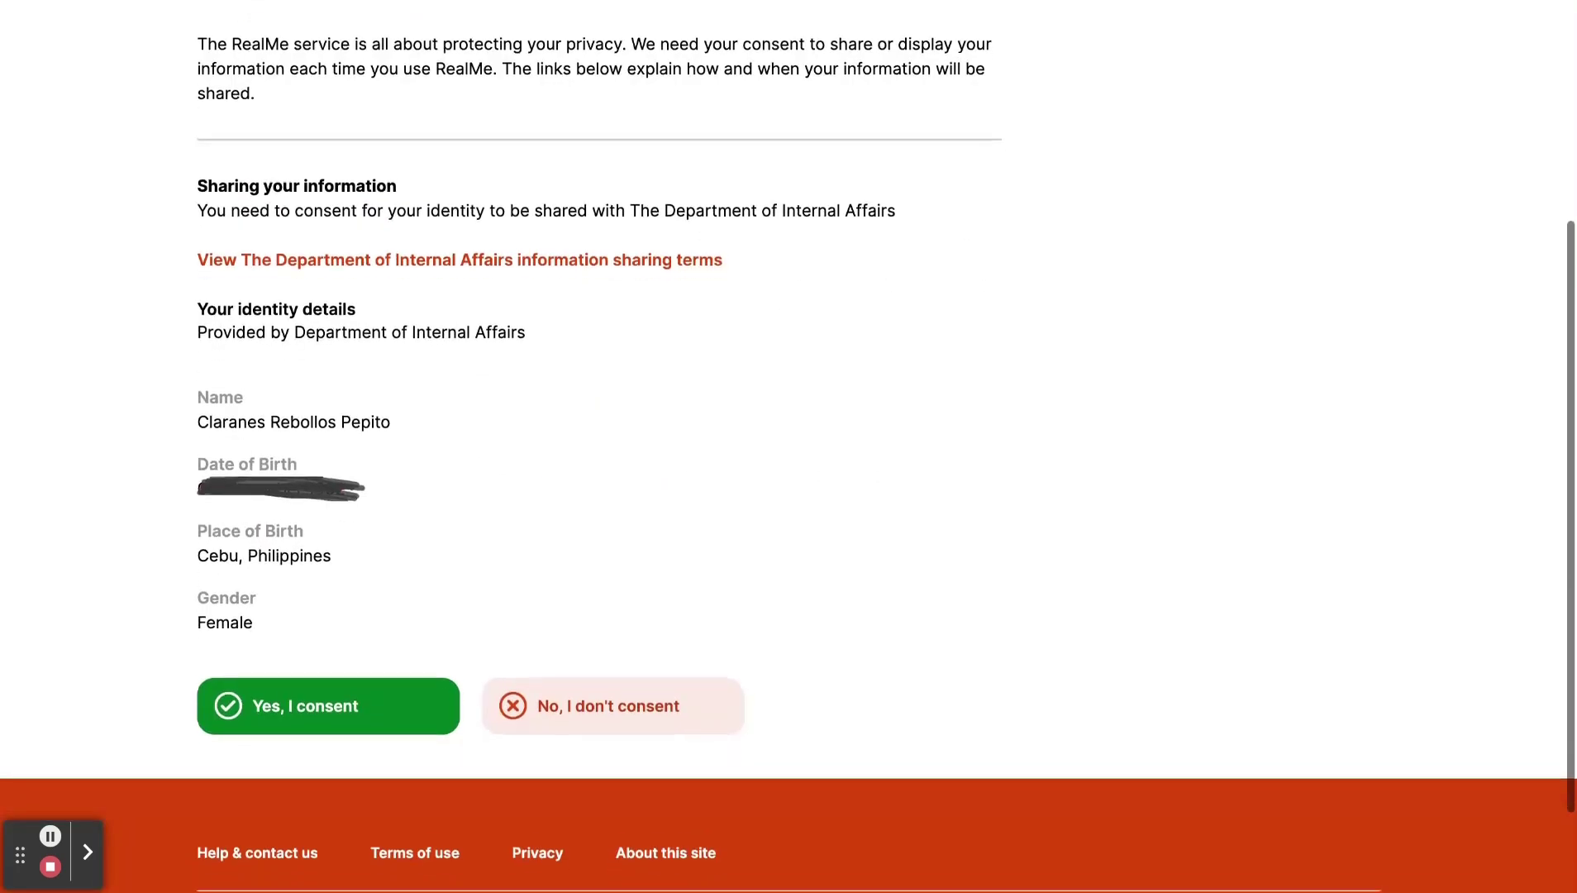
pyautogui.click(315, 718)
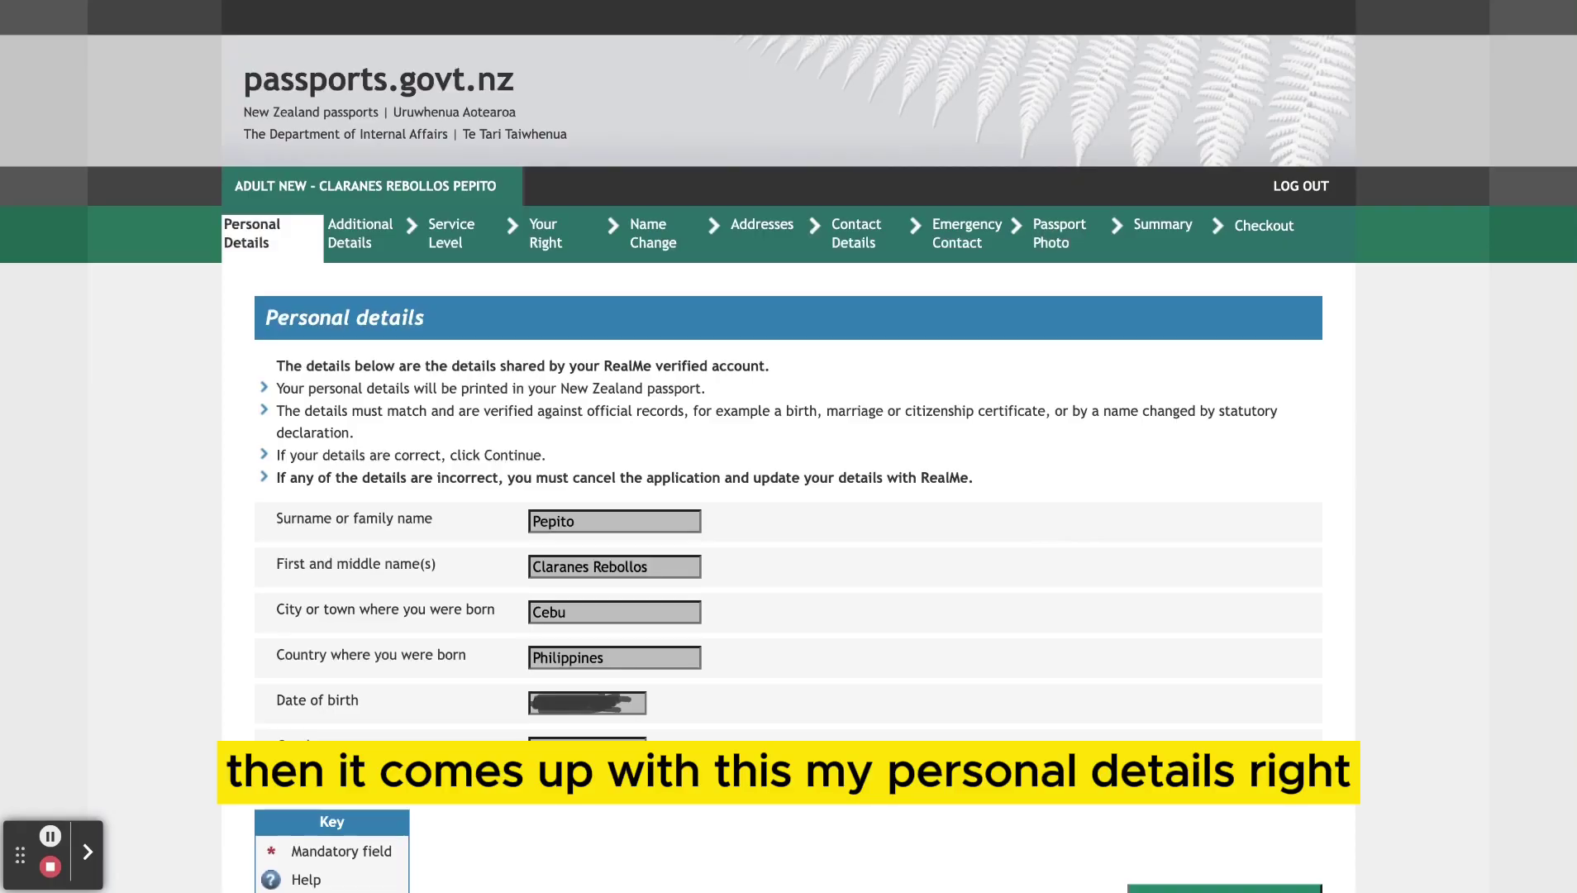
# - Accept the personal details and choose a height from the options
pyautogui.scroll(-3, 788, 446)
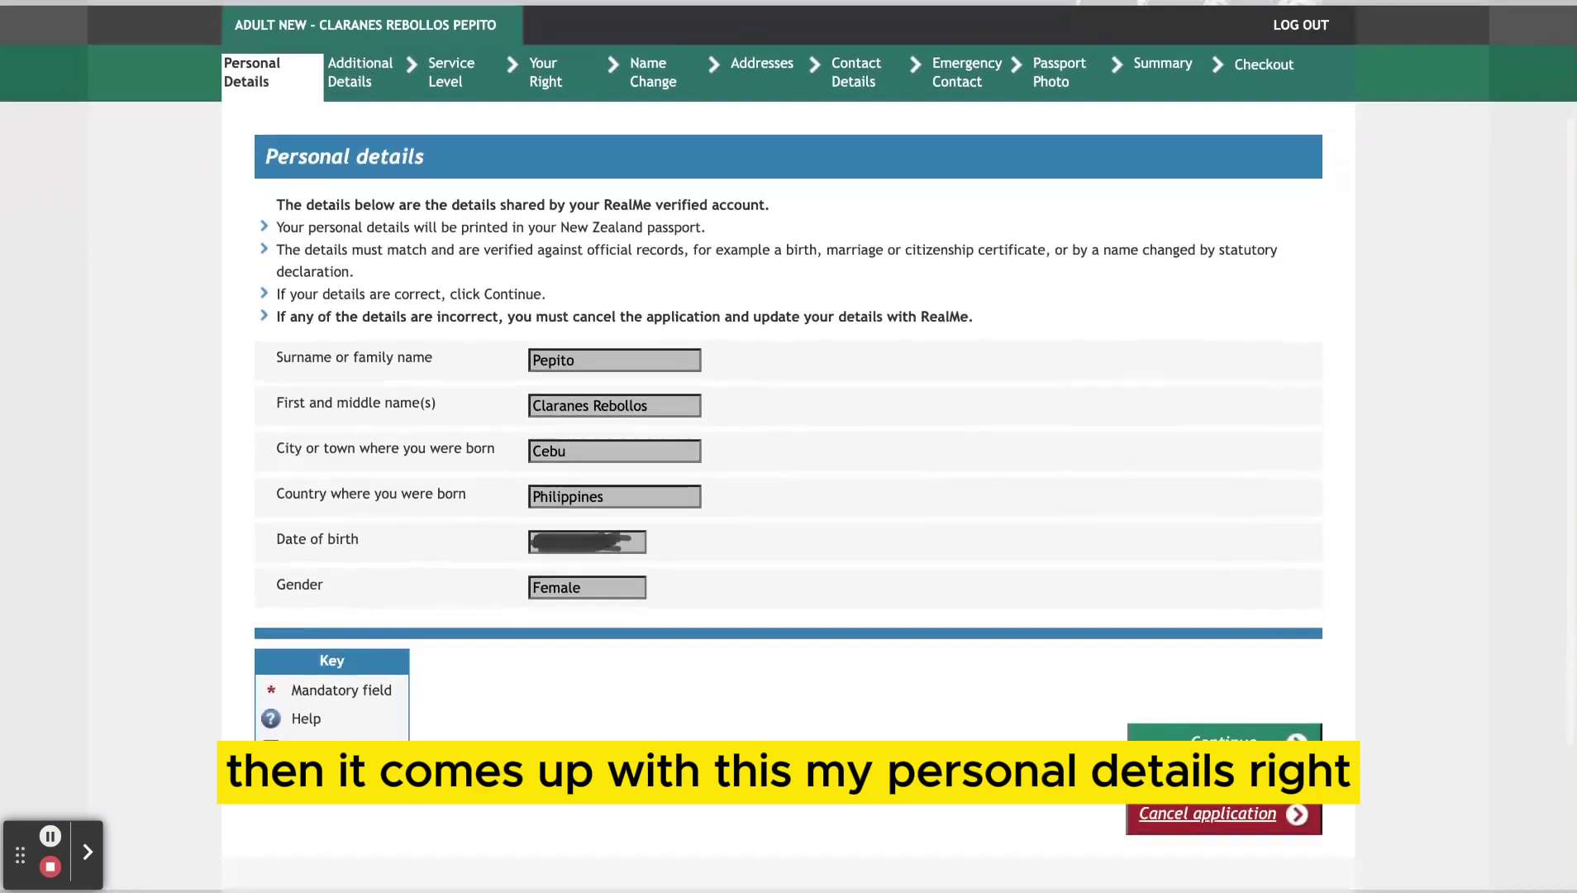
pyautogui.scroll(-1, 788, 447)
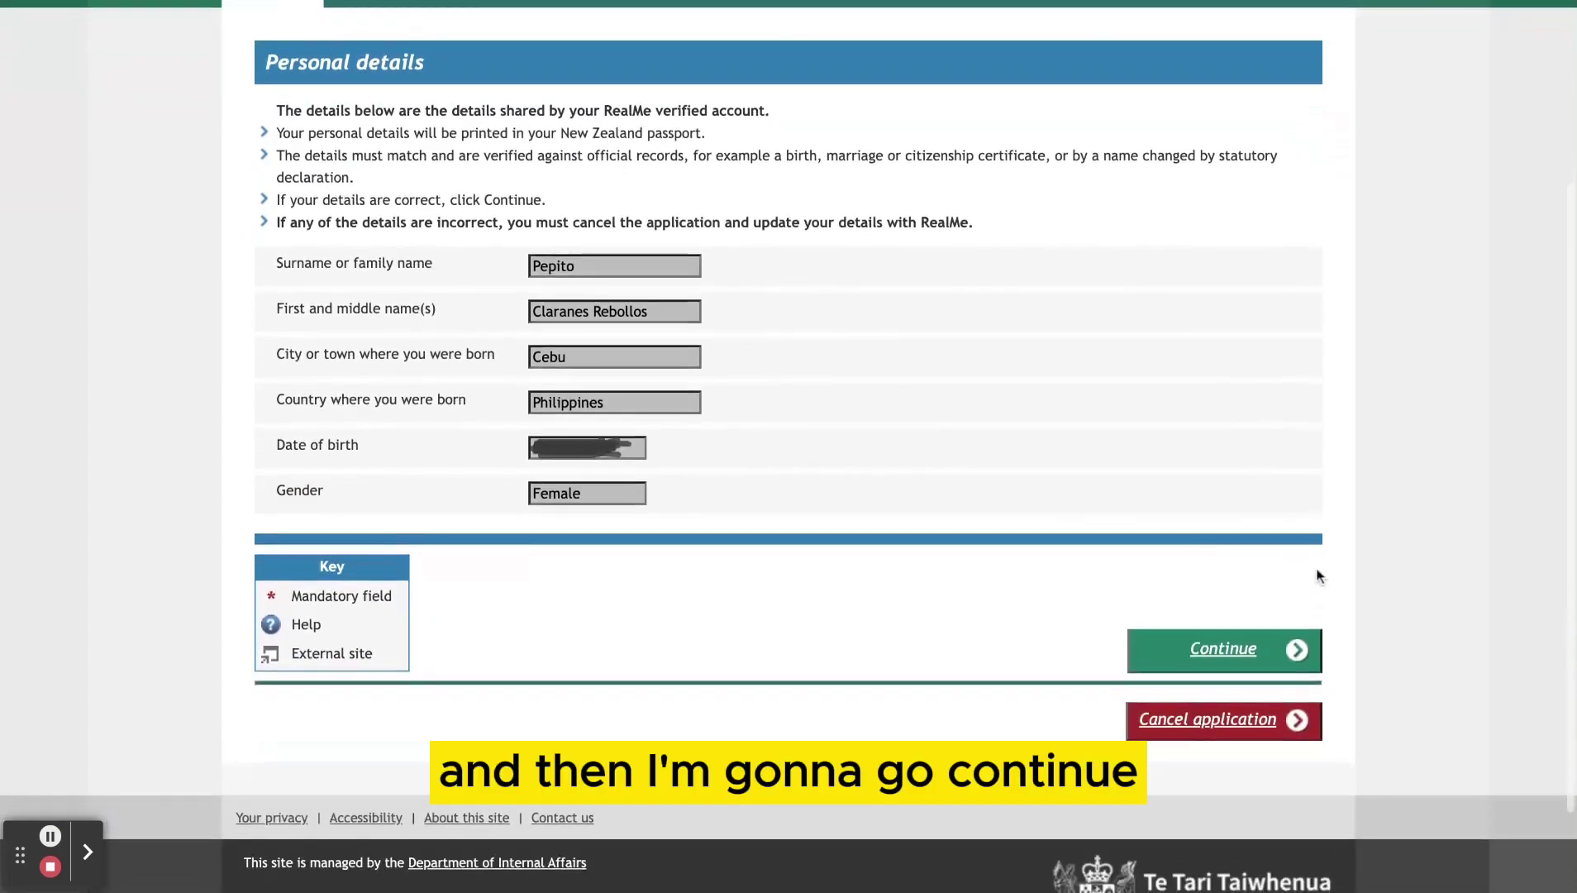
pyautogui.click(1272, 647)
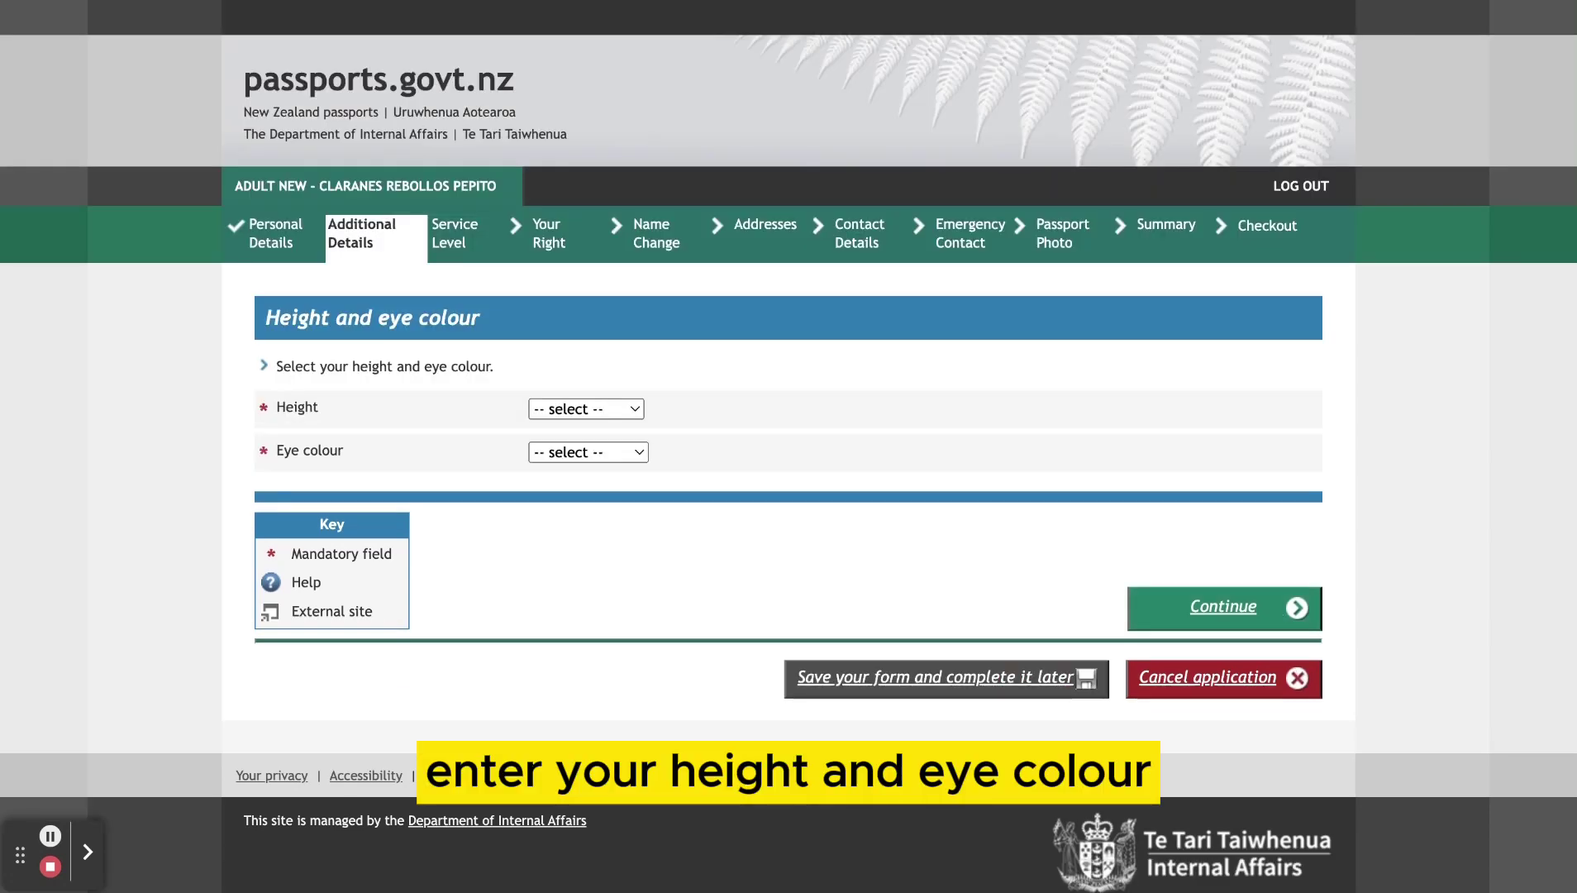
pyautogui.click(634, 408)
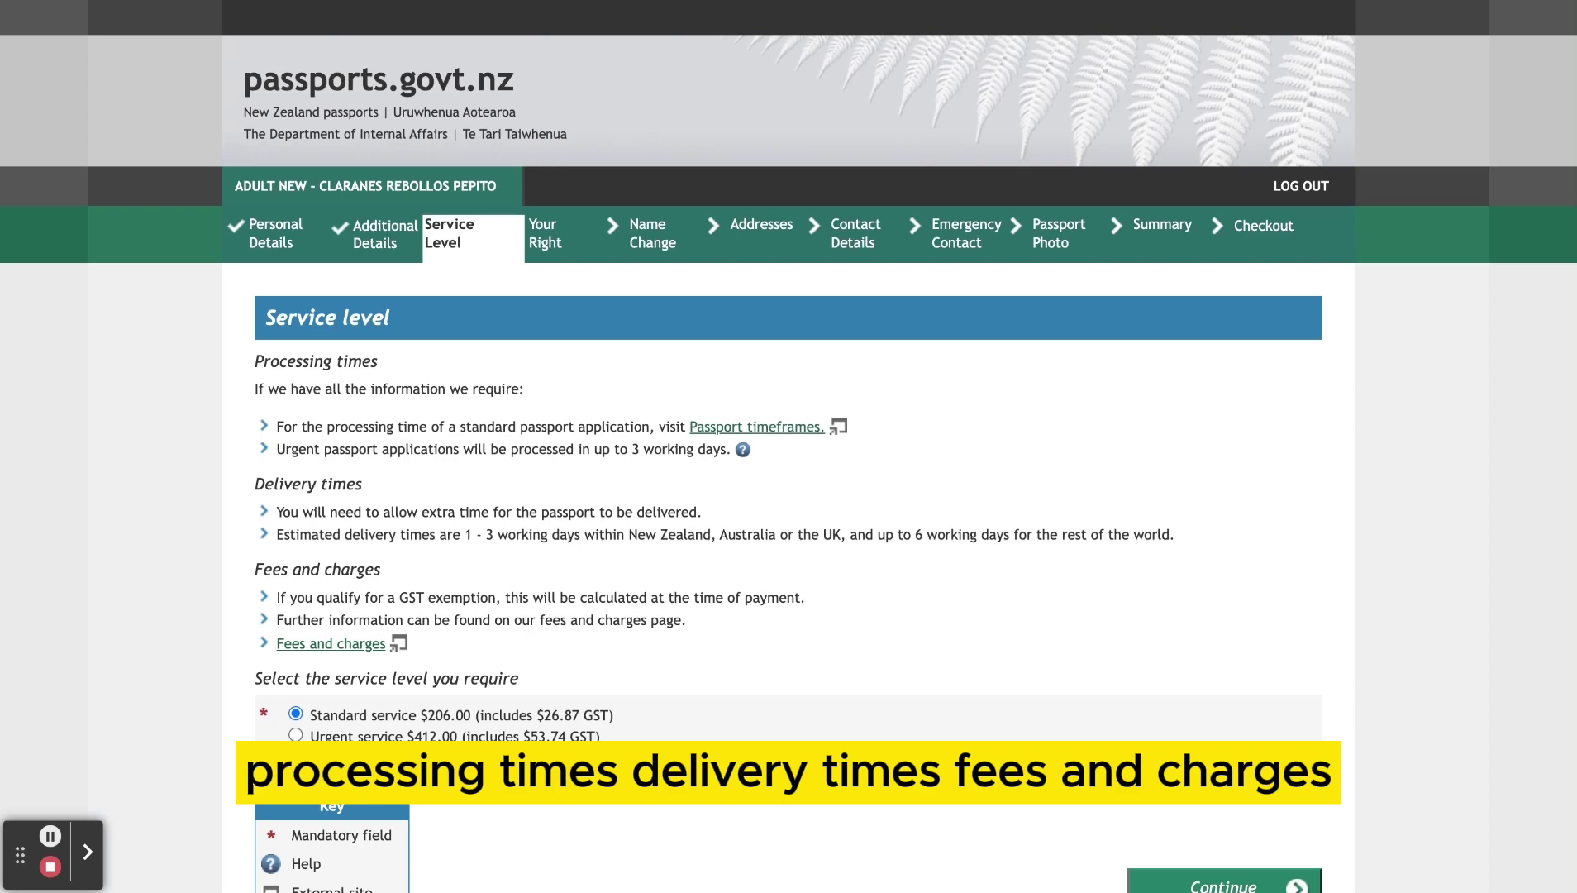
# - Keep the Standard service at $206.00 and continue
pyautogui.scroll(-1, 788, 446)
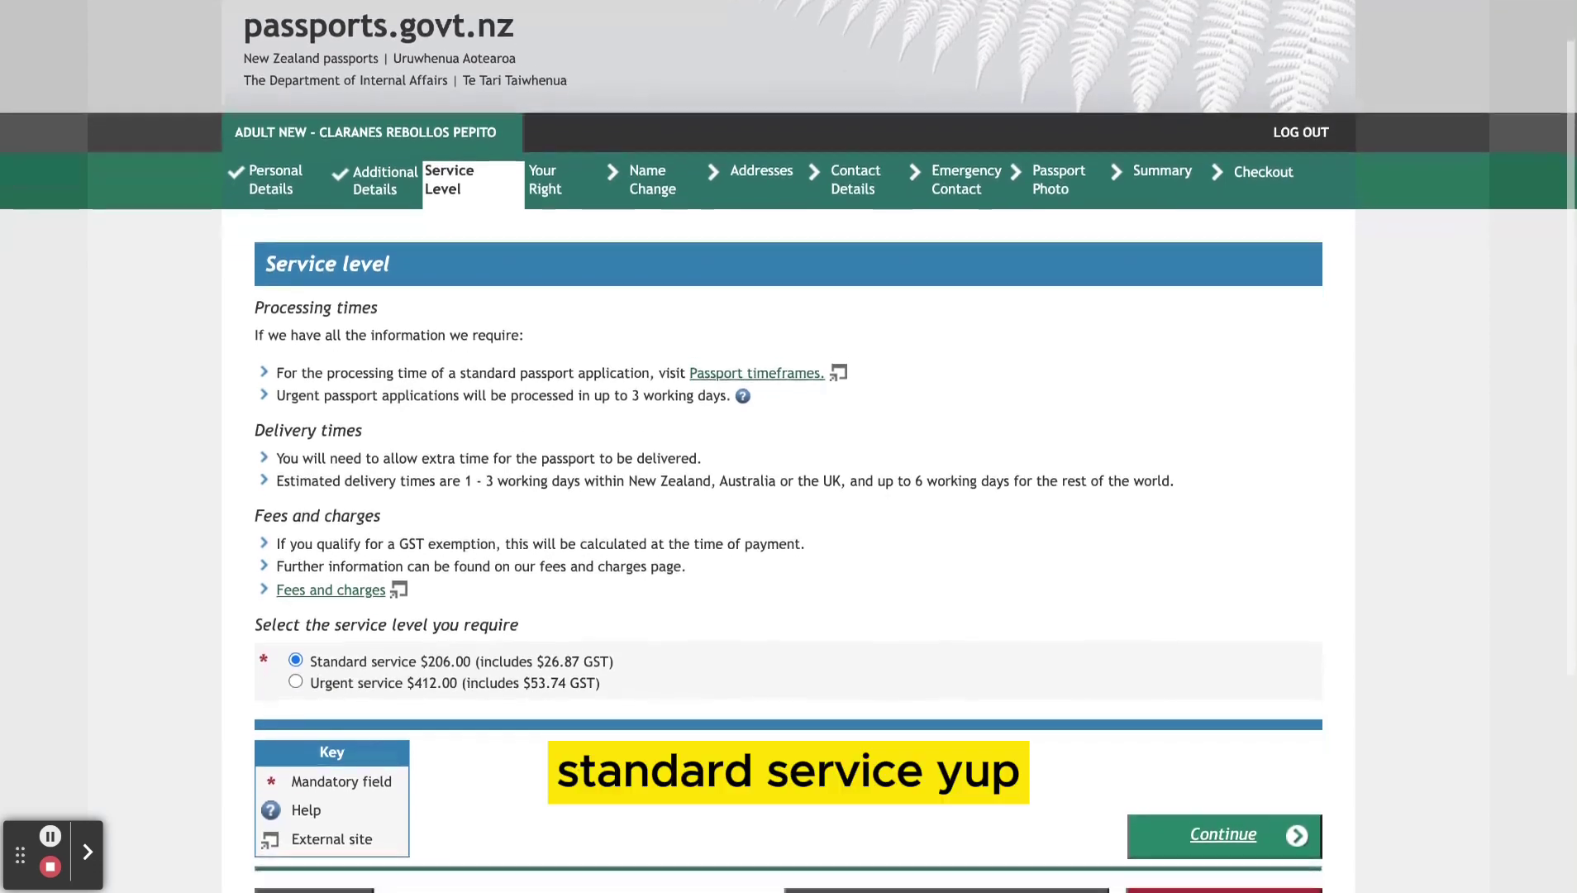
pyautogui.scroll(-1, 788, 446)
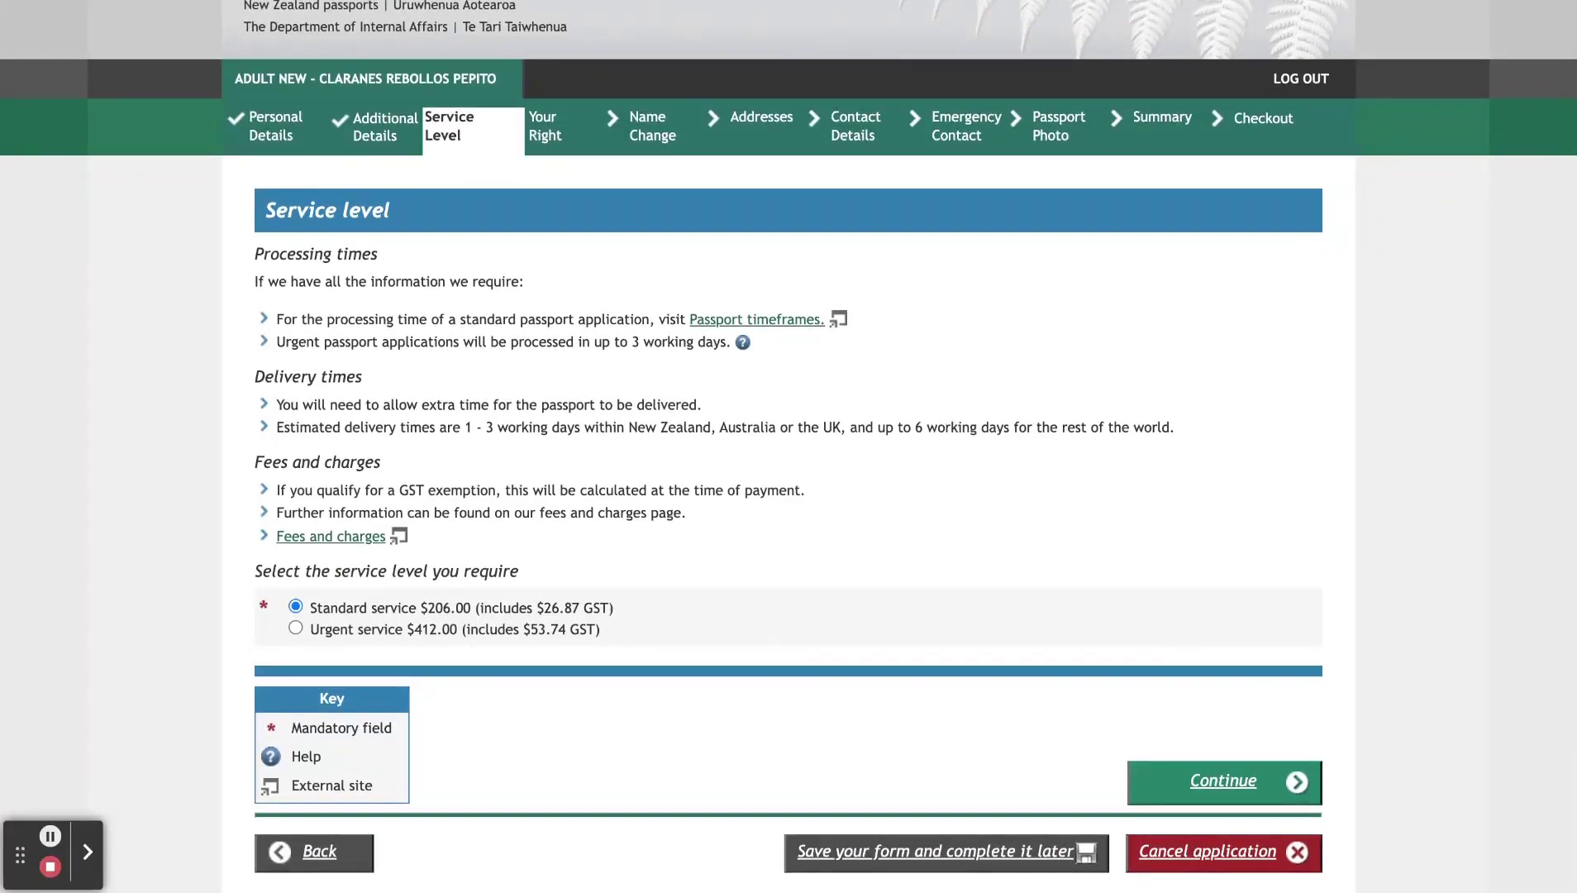
pyautogui.scroll(-1, 788, 446)
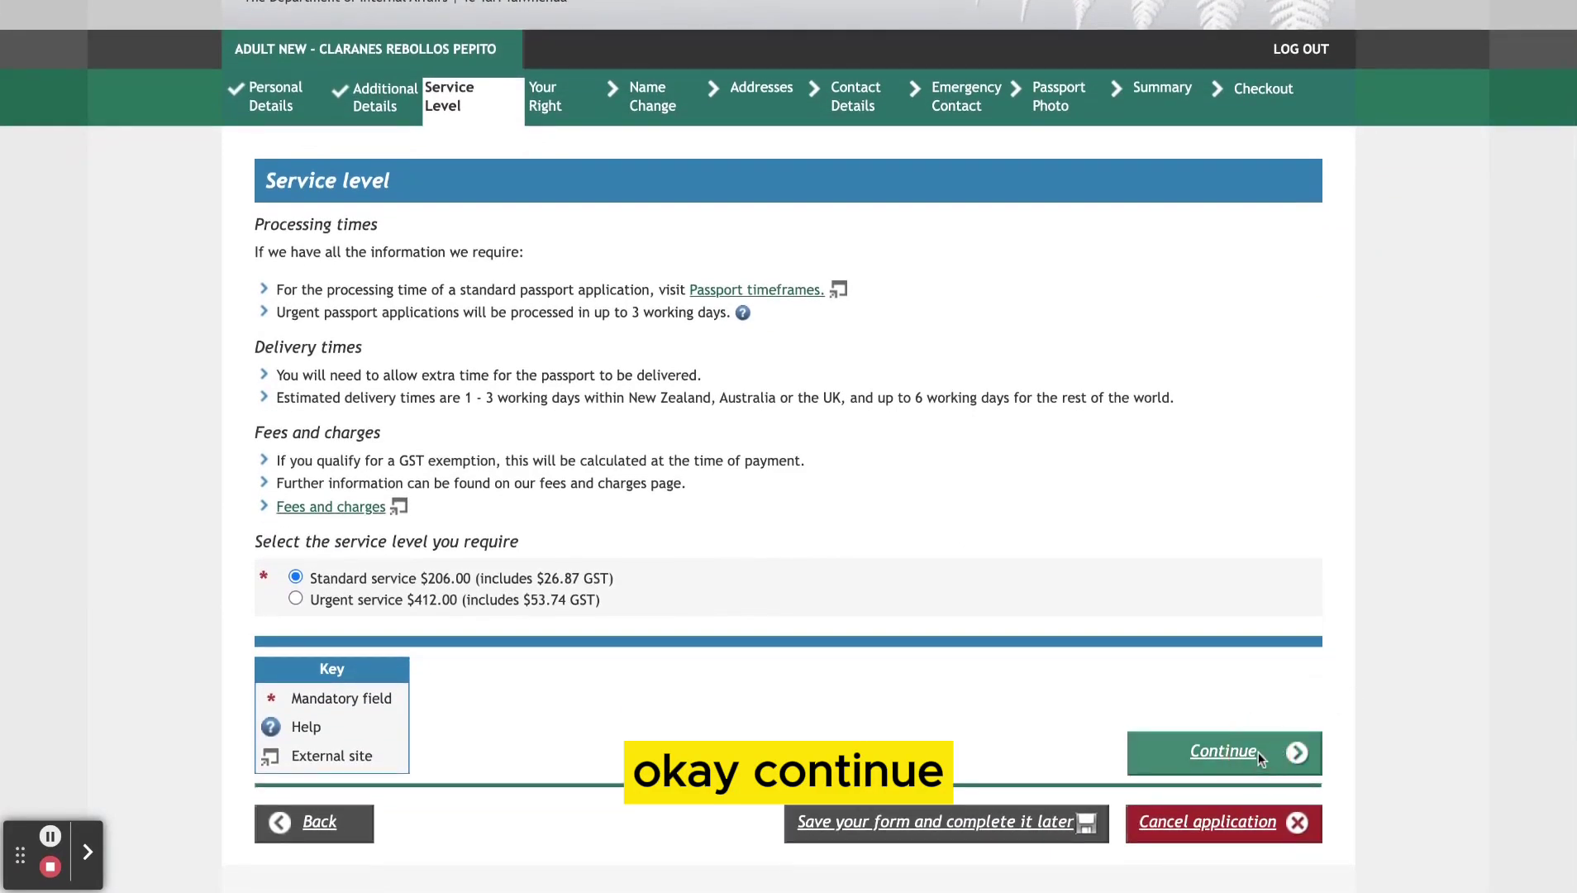
pyautogui.click(1258, 751)
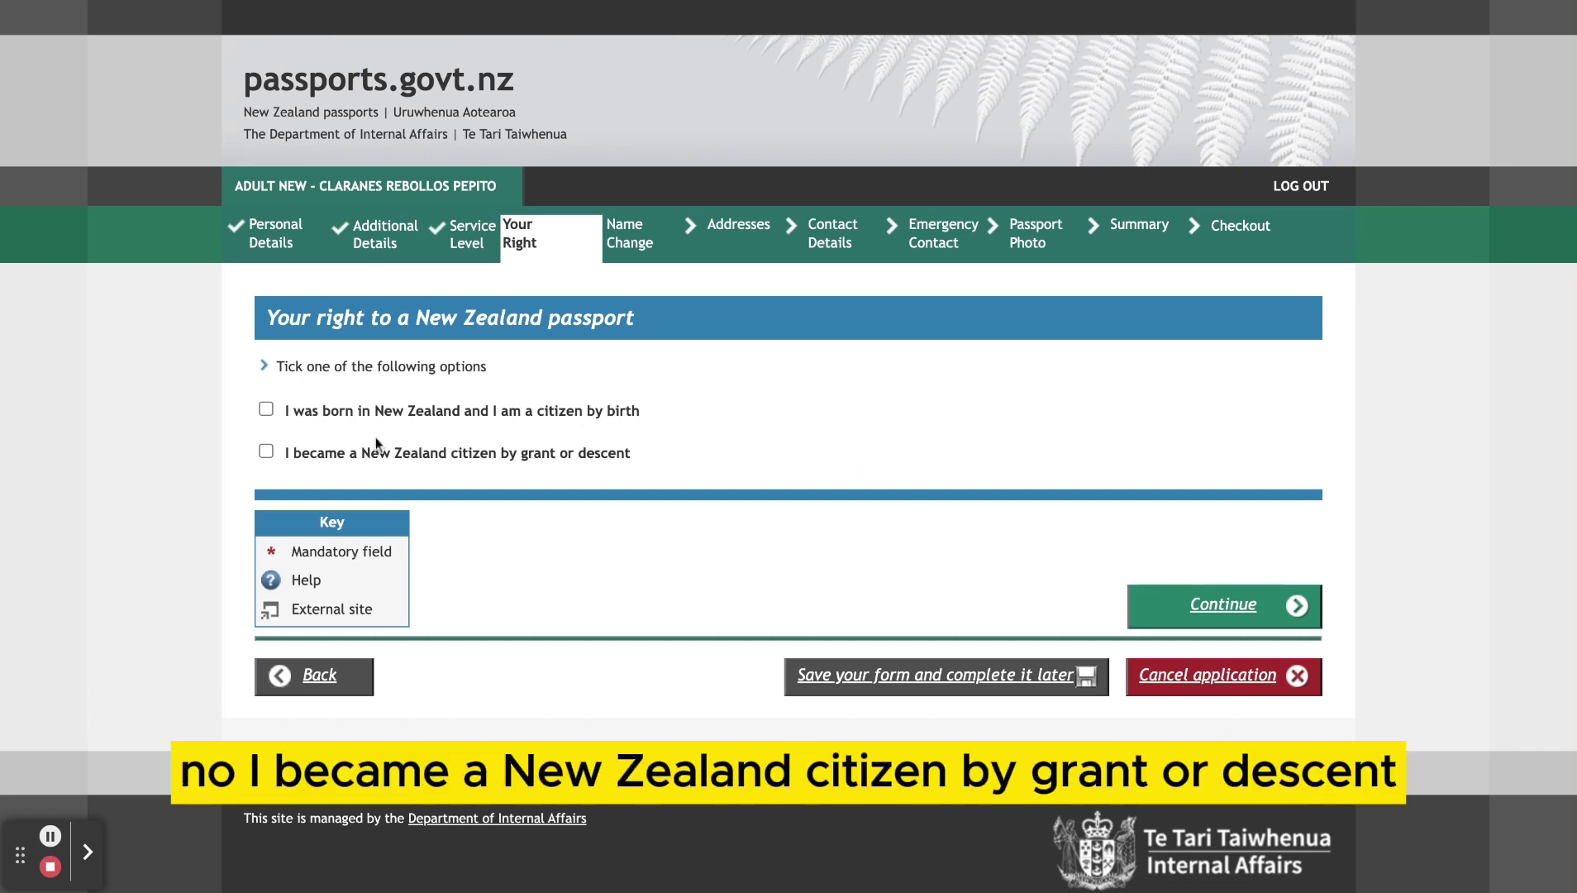
# - Claim citizenship by grant or descent with certificate details, and confirm the name is unchanged
pyautogui.click(266, 451)
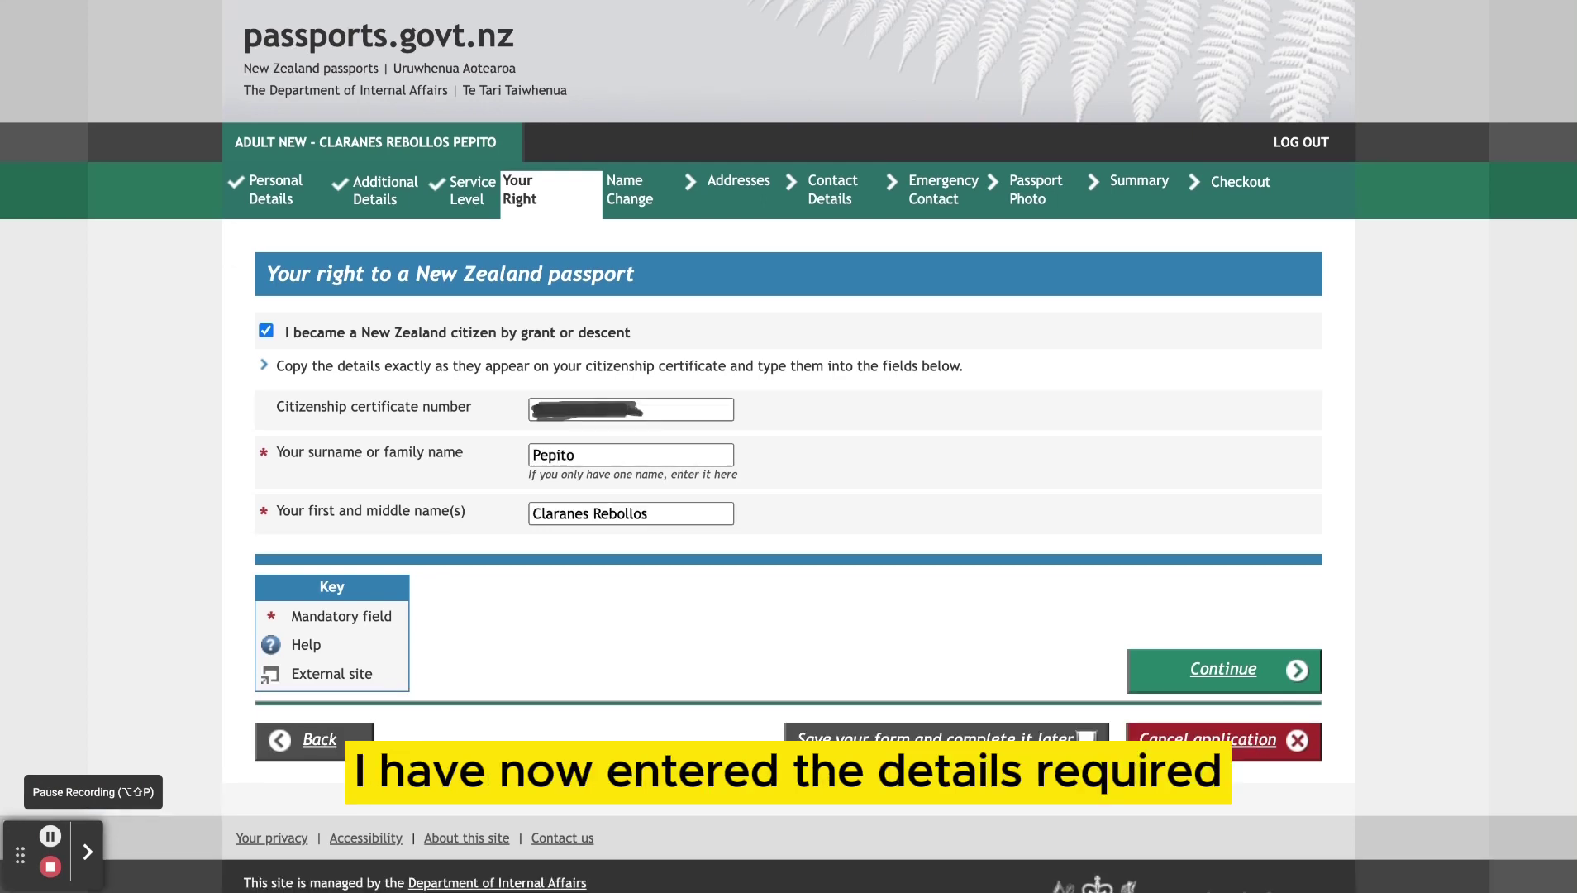
pyautogui.click(1248, 679)
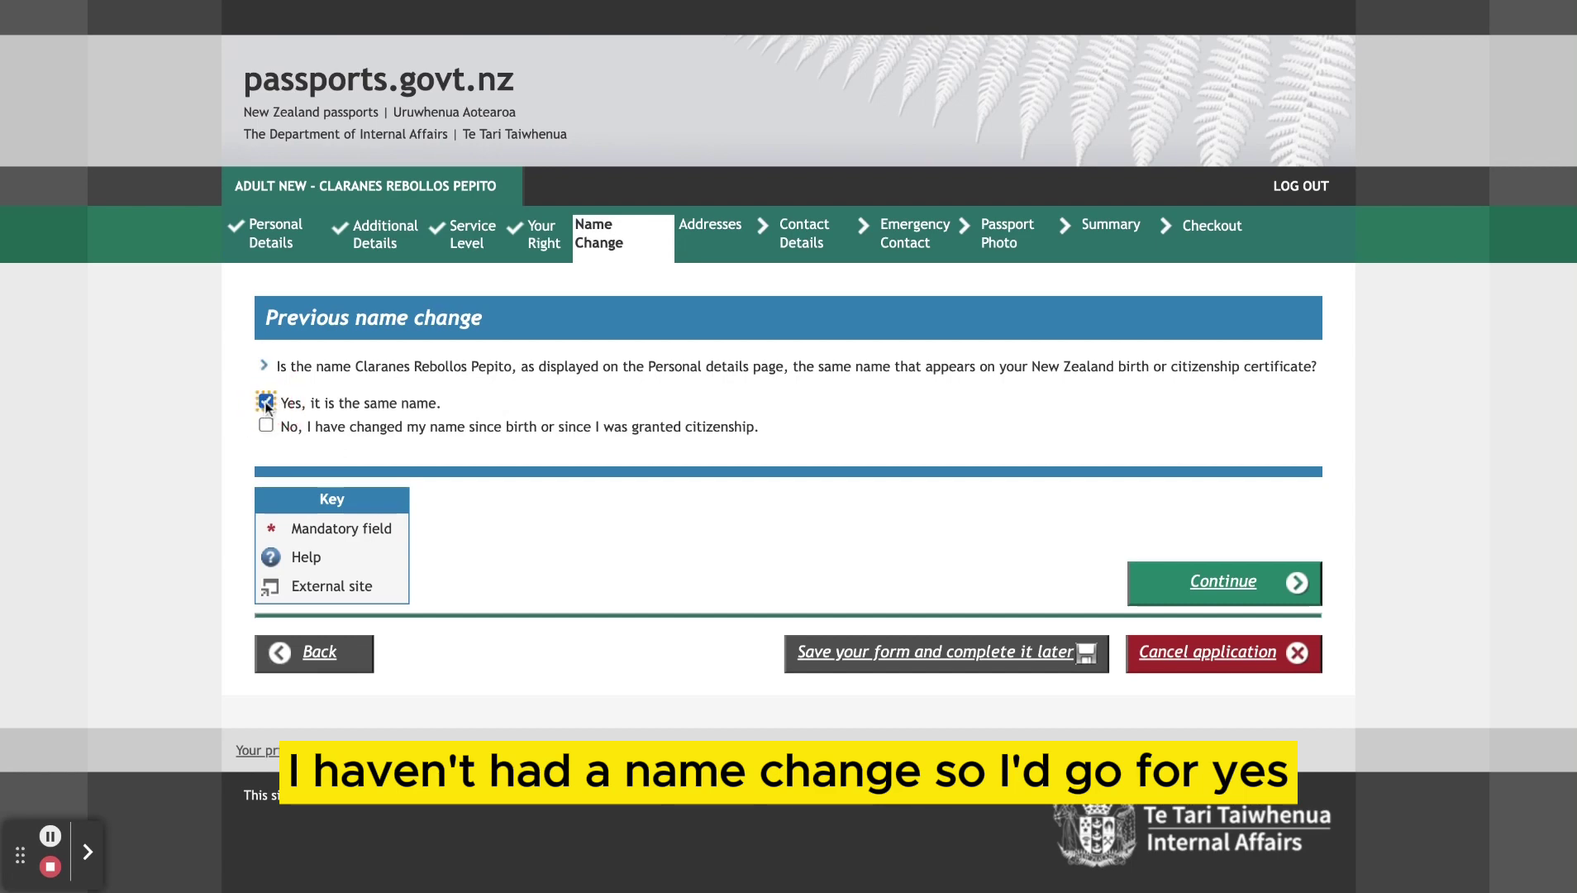
pyautogui.click(1167, 584)
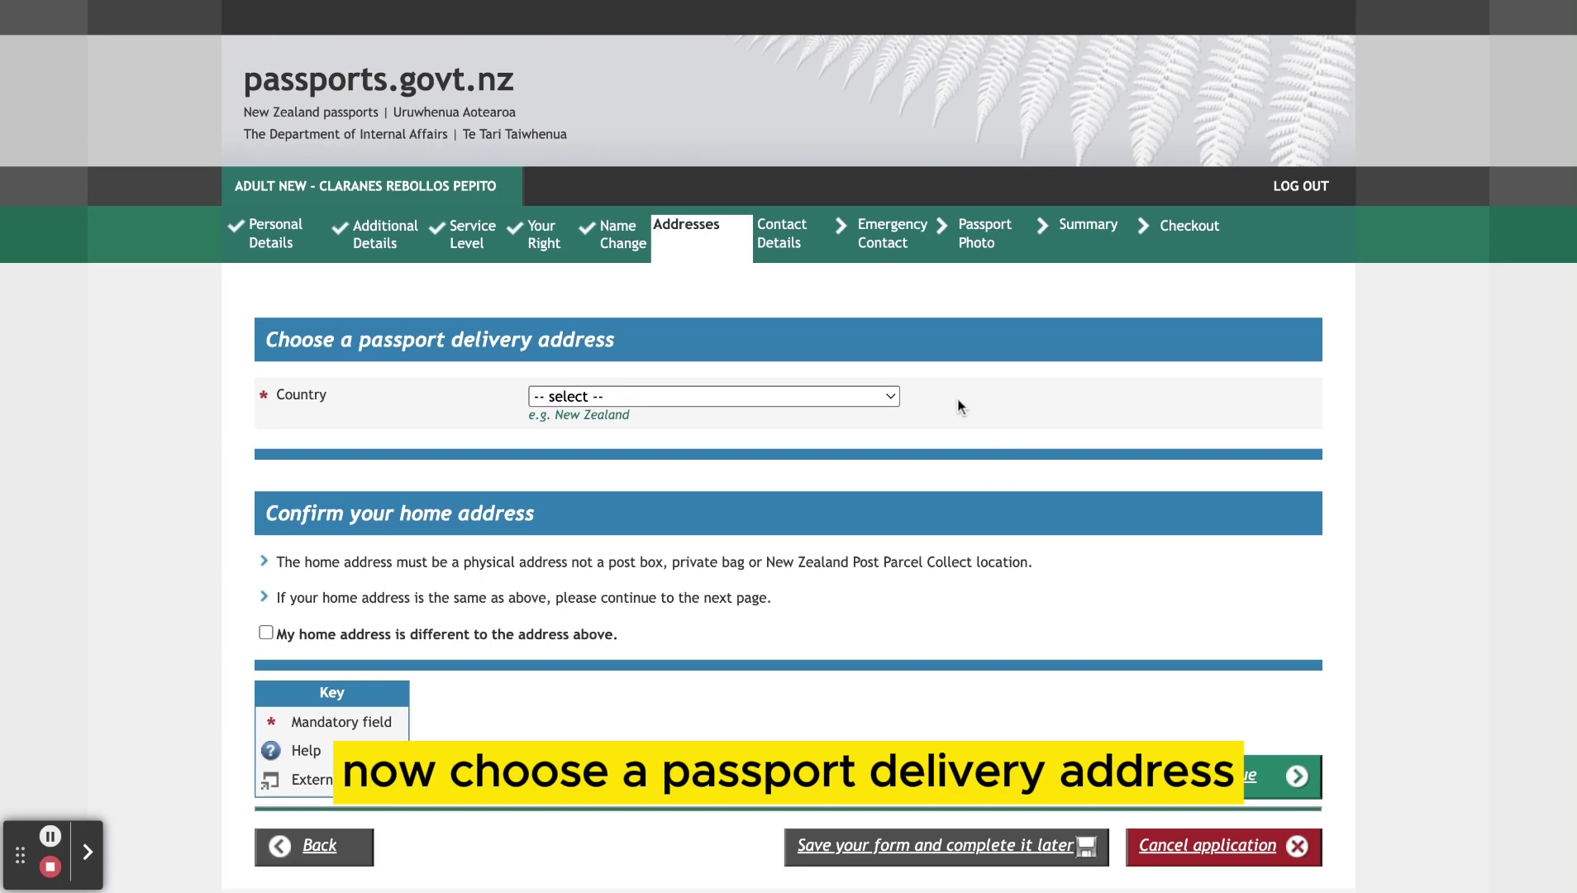
# - Set the delivery country to NEW ZEALAND and search for the delivery address
pyautogui.click(891, 397)
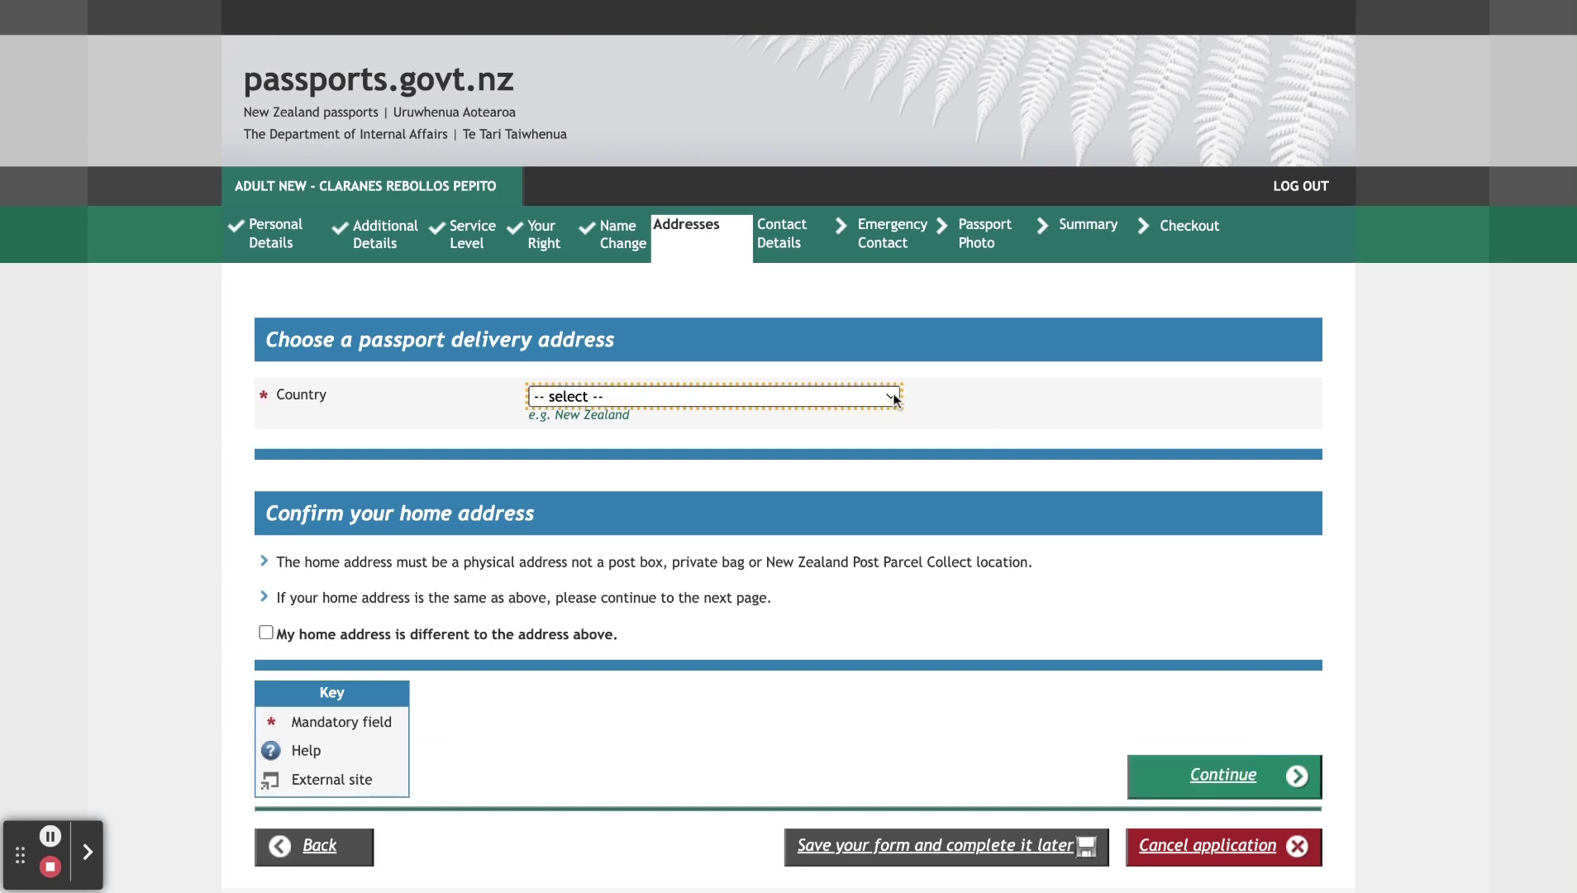
pyautogui.click(786, 424)
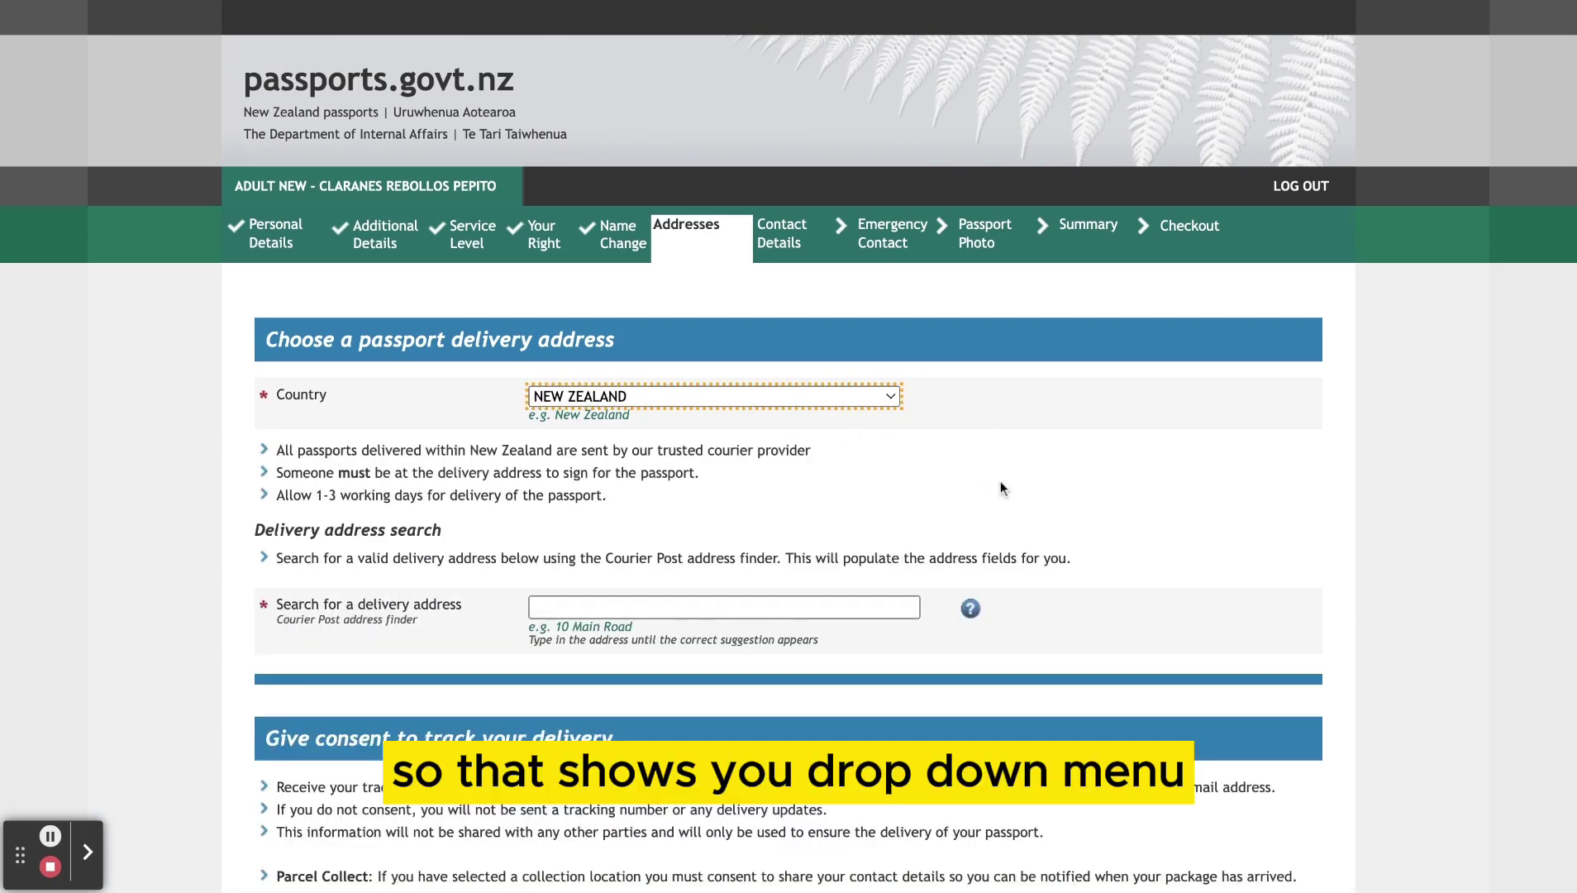
pyautogui.scroll(-1, 1000, 486)
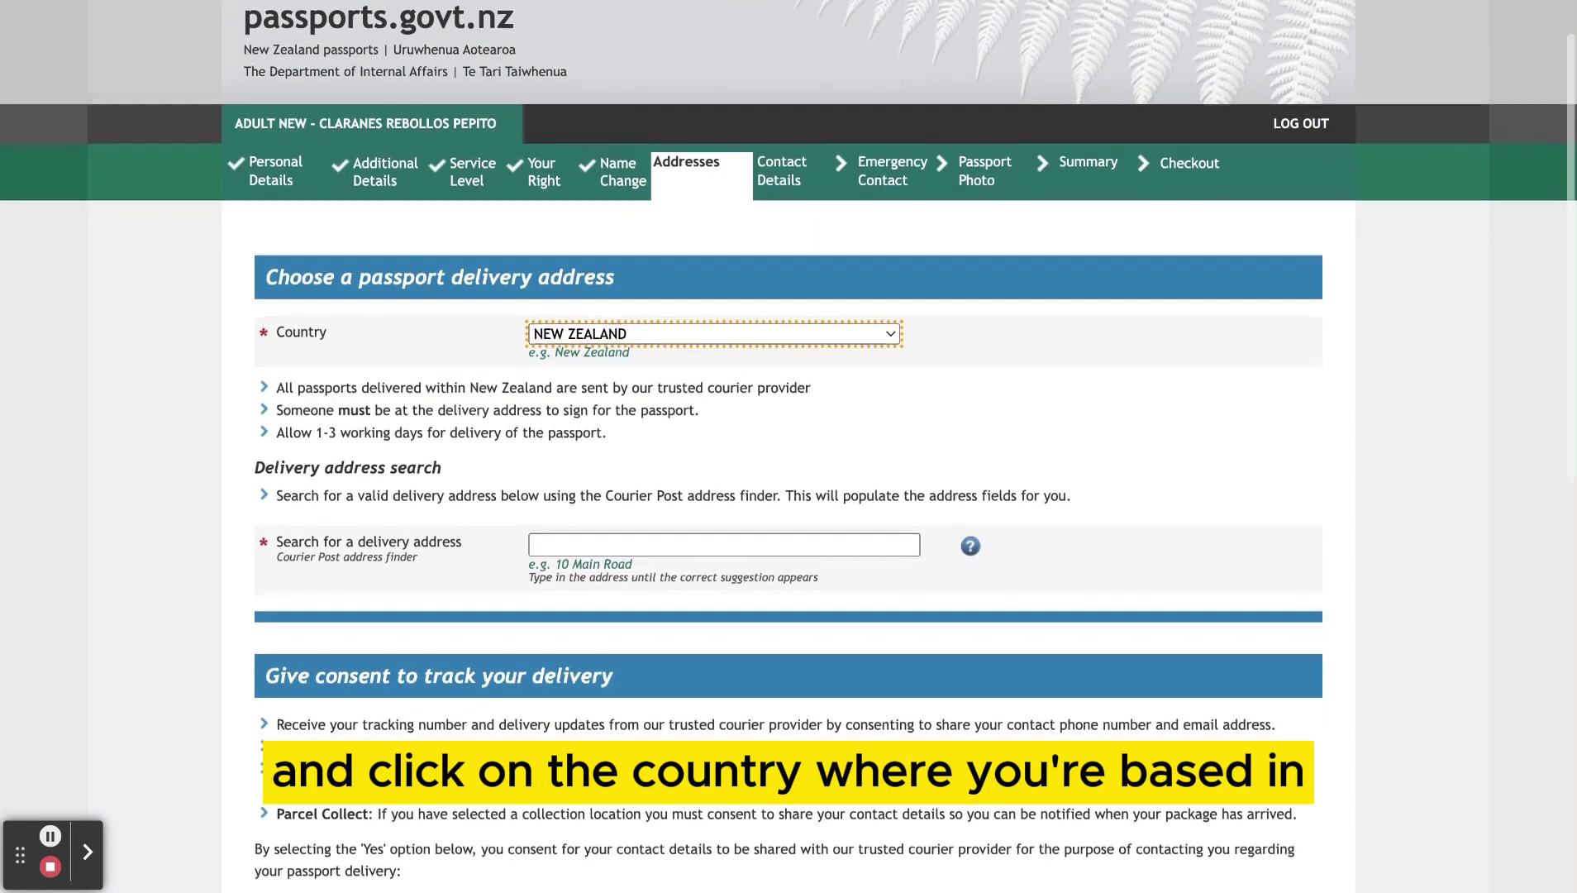
pyautogui.scroll(-1, 1000, 488)
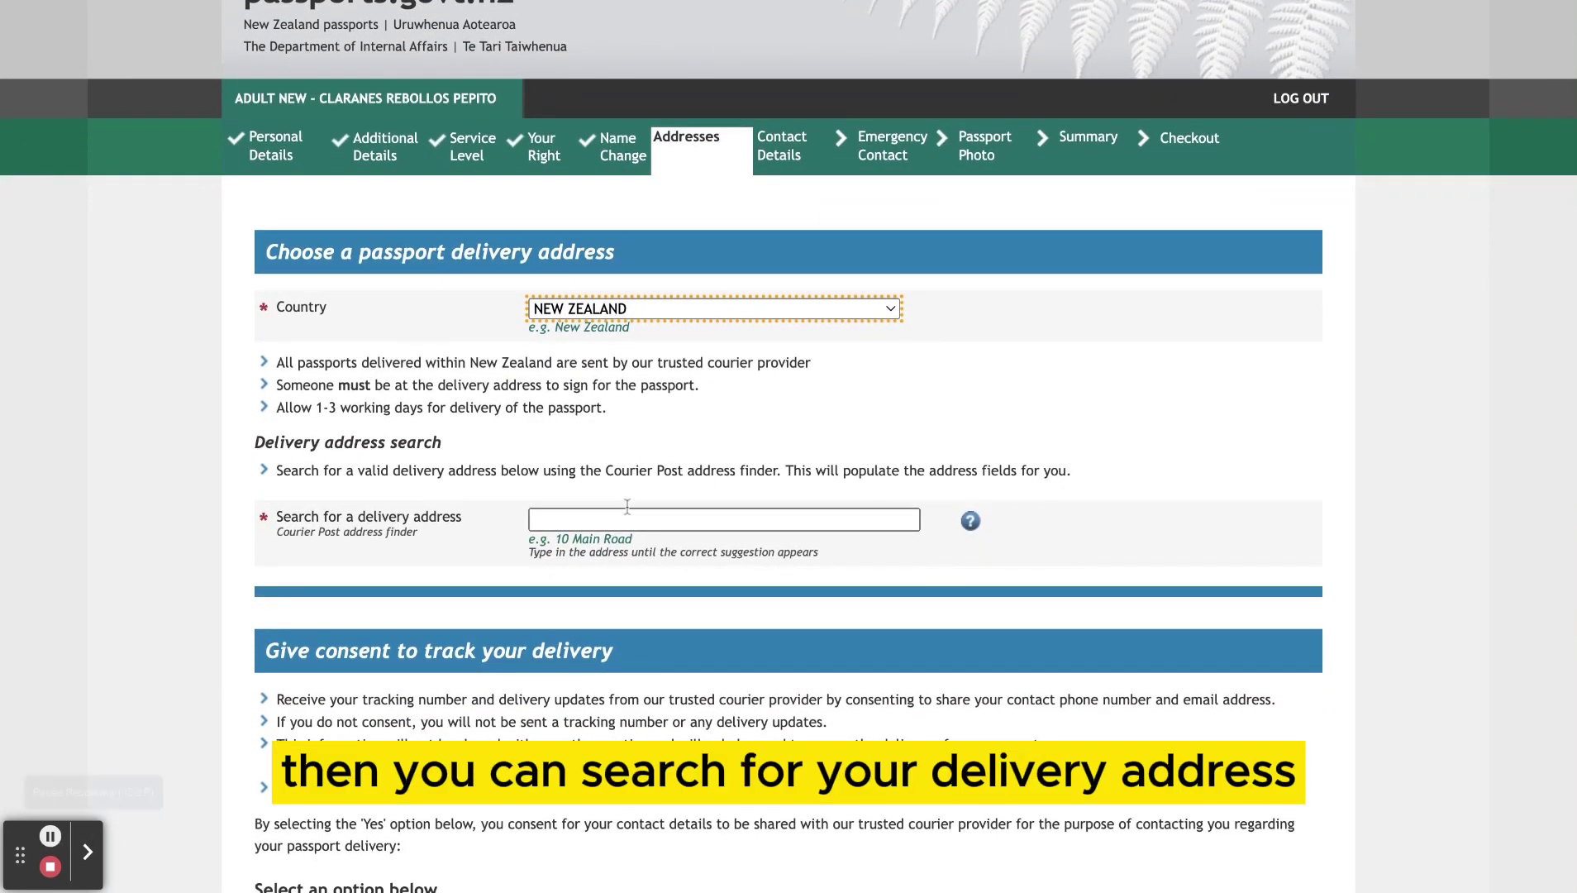
pyautogui.click(677, 517)
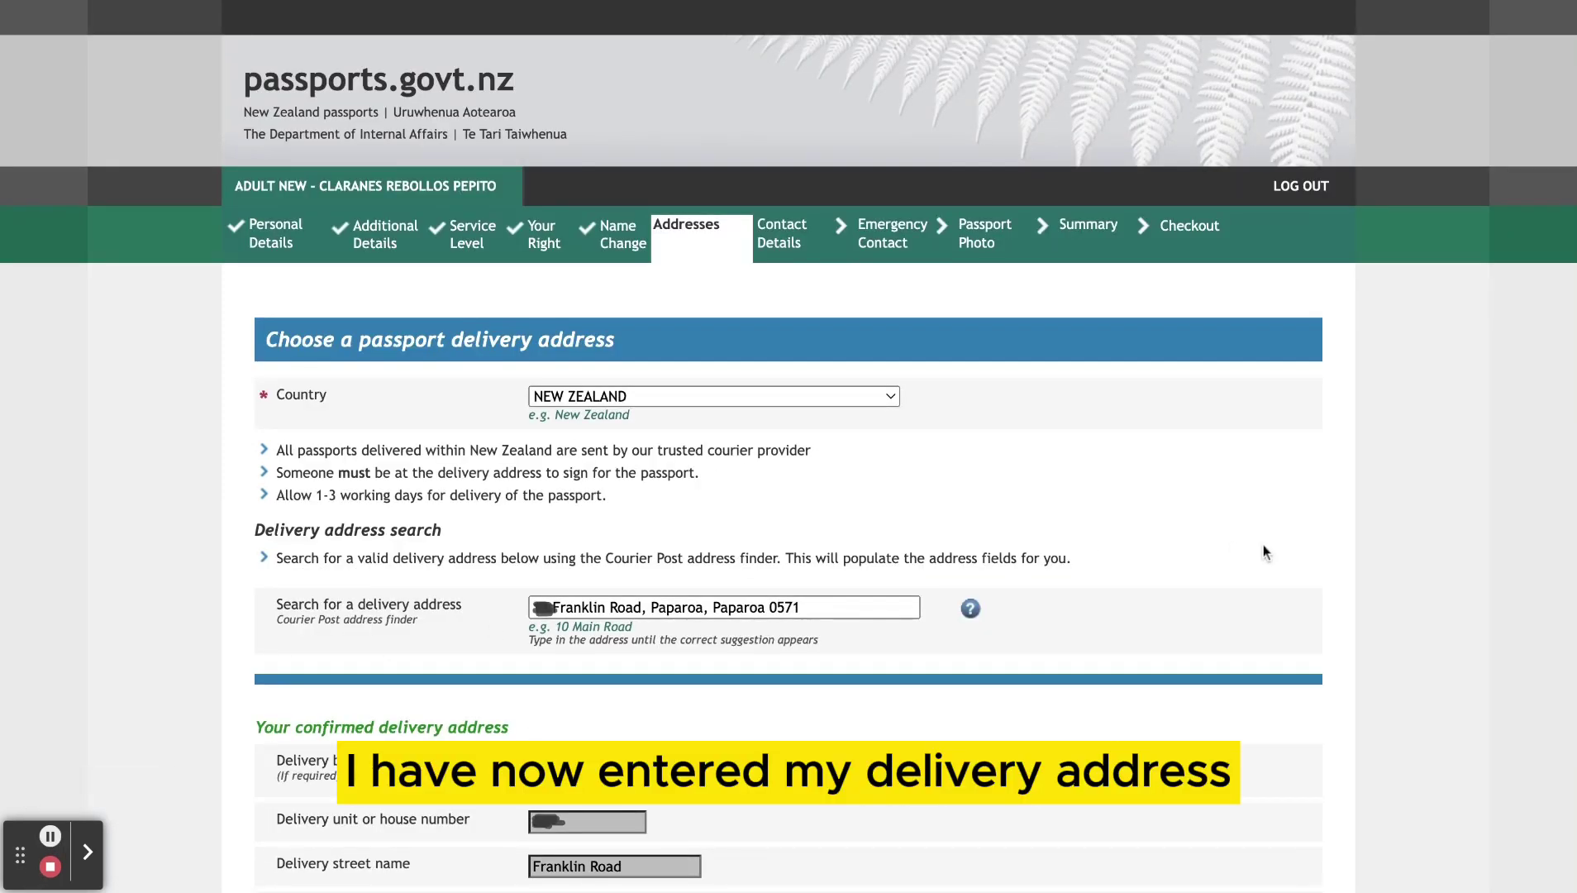
# - Consent to sharing contact details with the courier for tracking and save the addresses
pyautogui.scroll(-1, 1263, 552)
pyautogui.scroll(-6, 1263, 552)
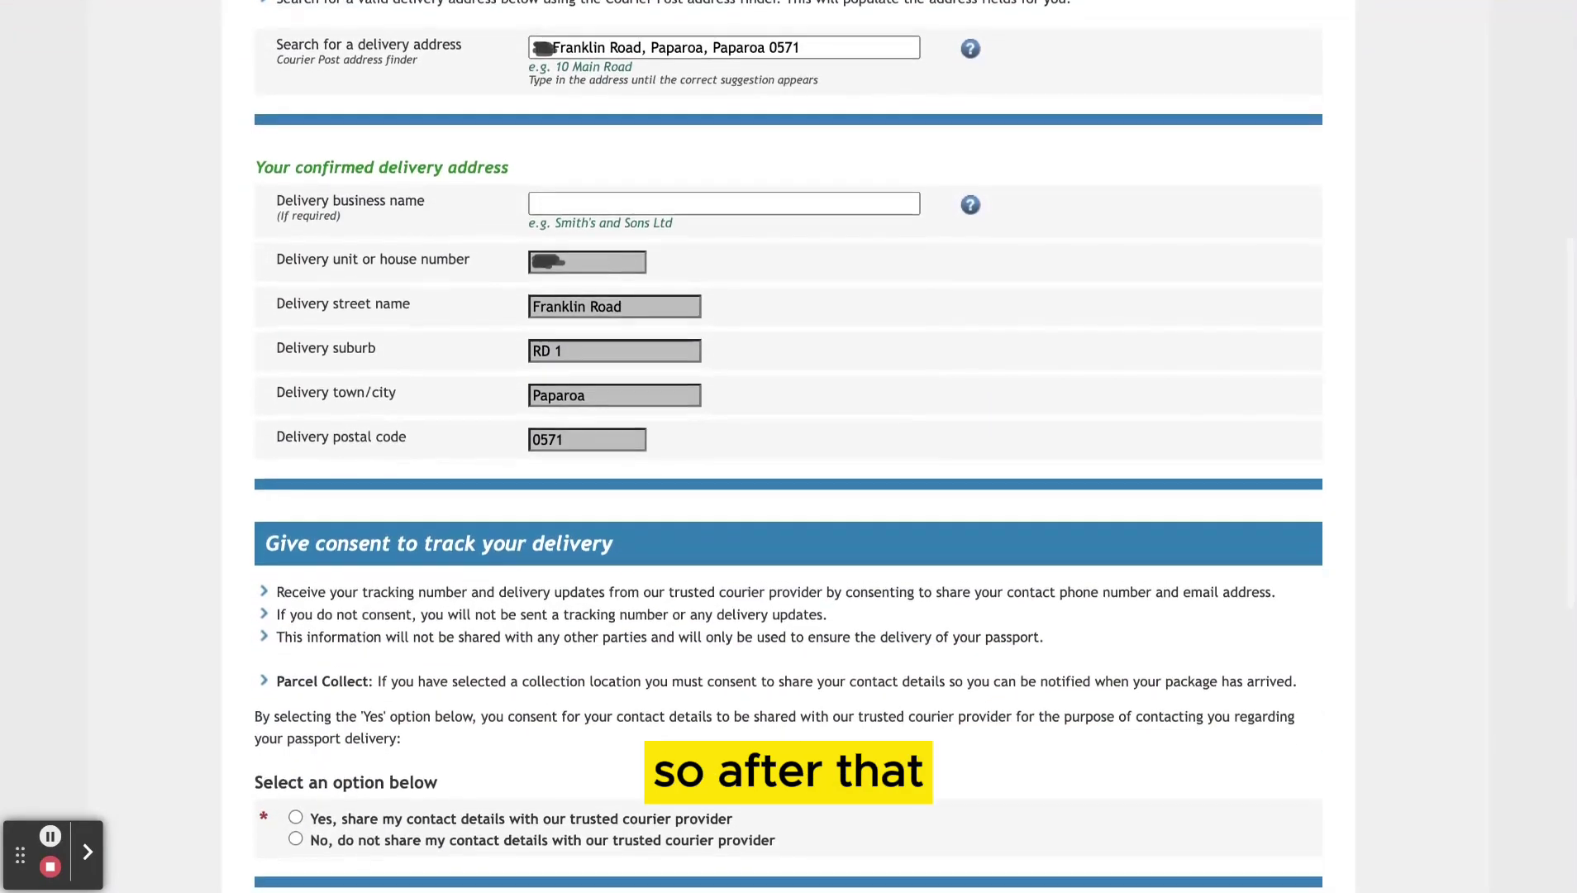
pyautogui.scroll(-2, 788, 446)
pyautogui.scroll(-1, 788, 446)
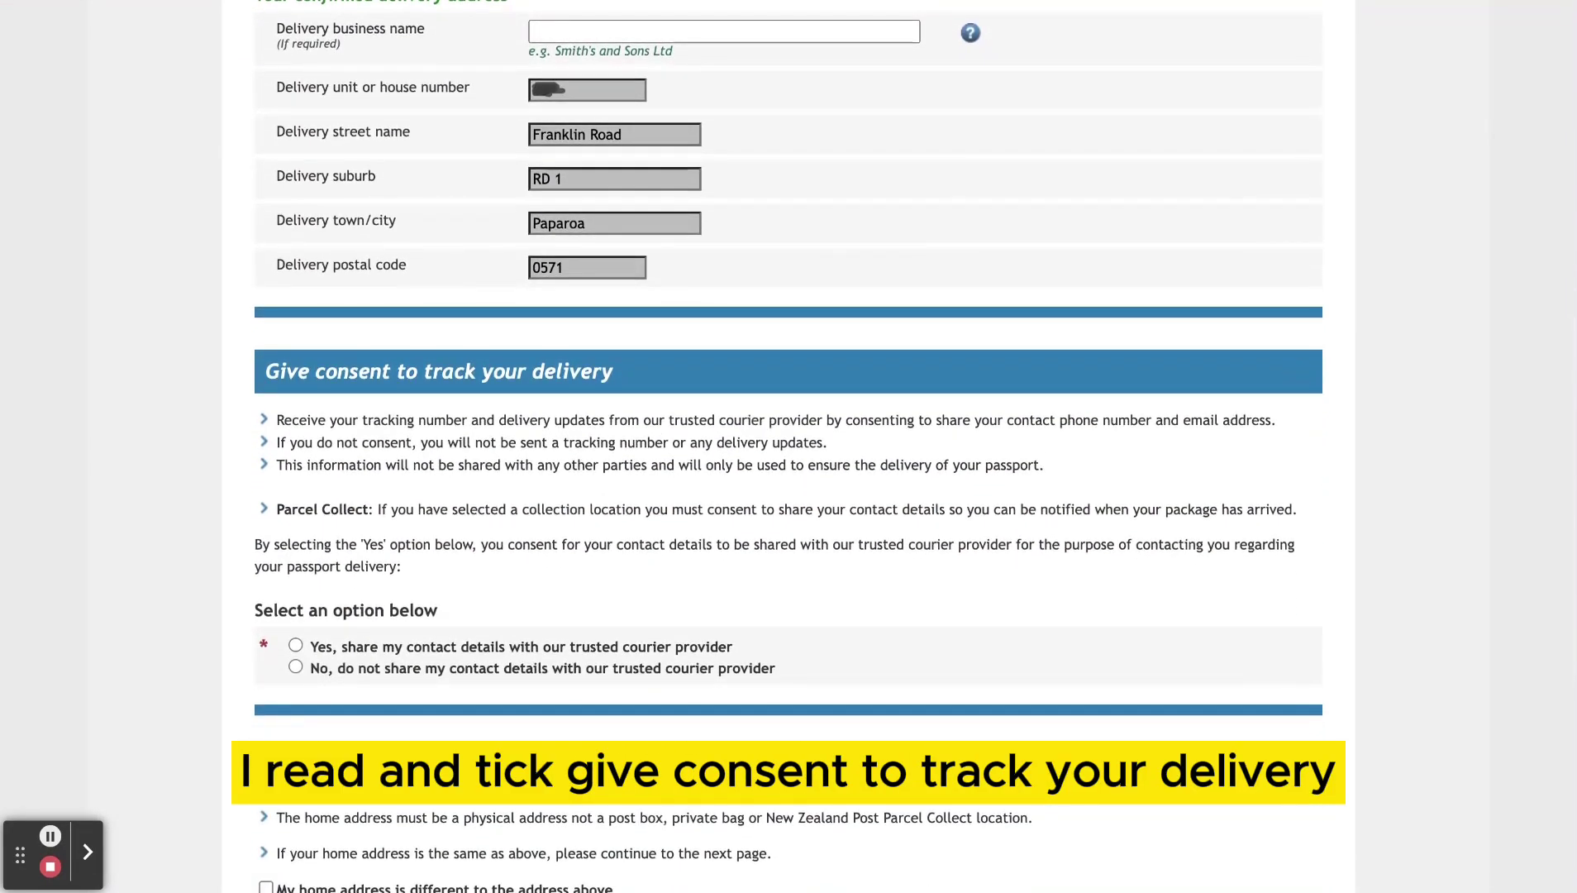
pyautogui.scroll(-1, 789, 446)
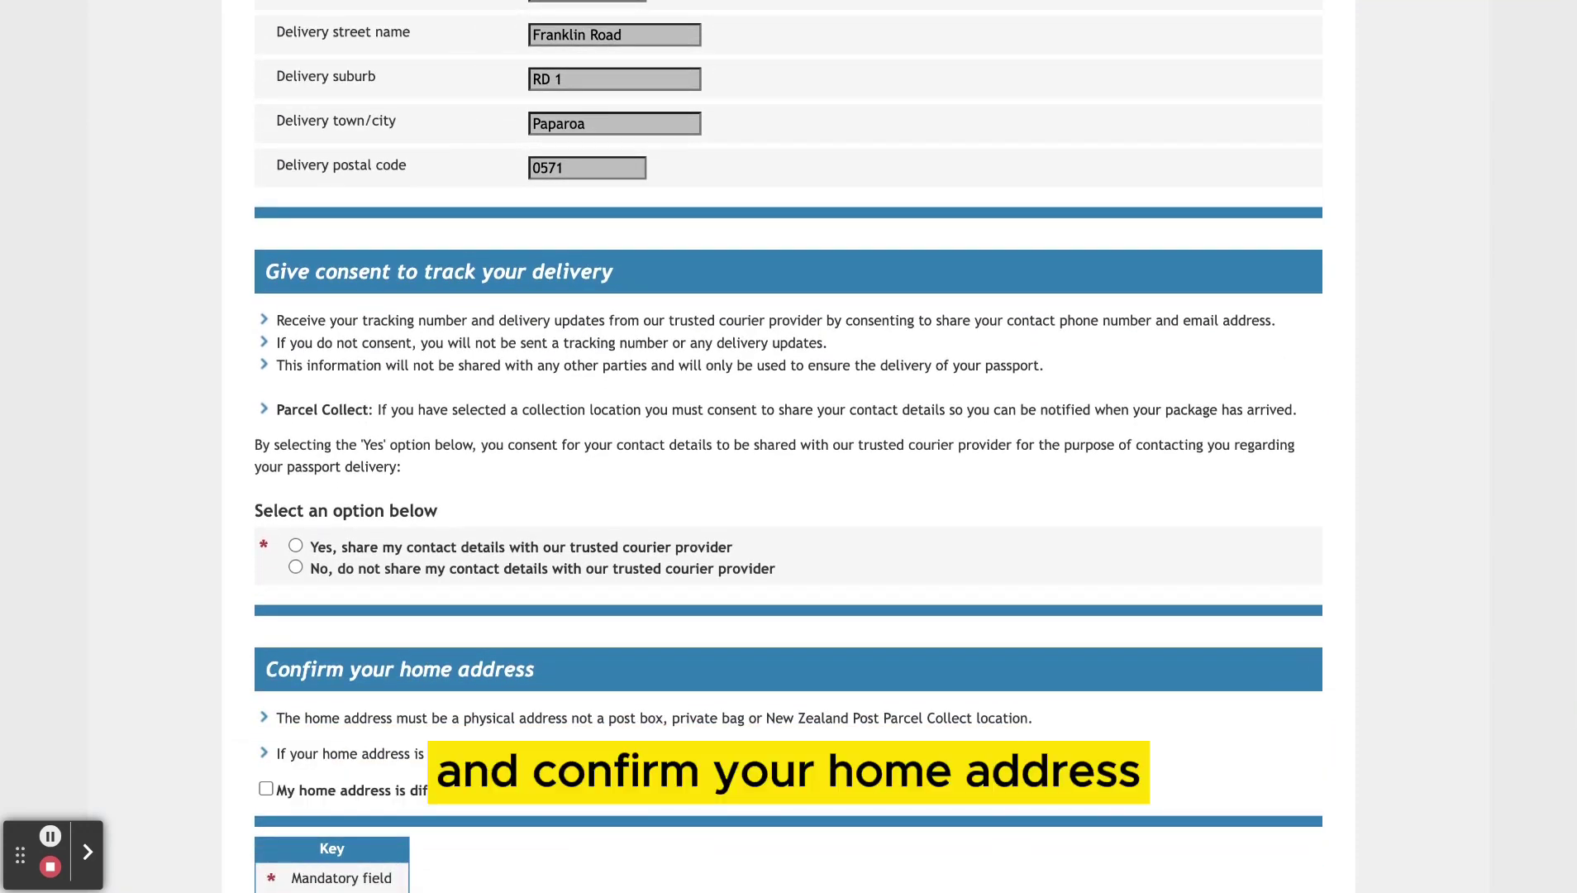
pyautogui.click(295, 545)
pyautogui.scroll(-5, 1250, 542)
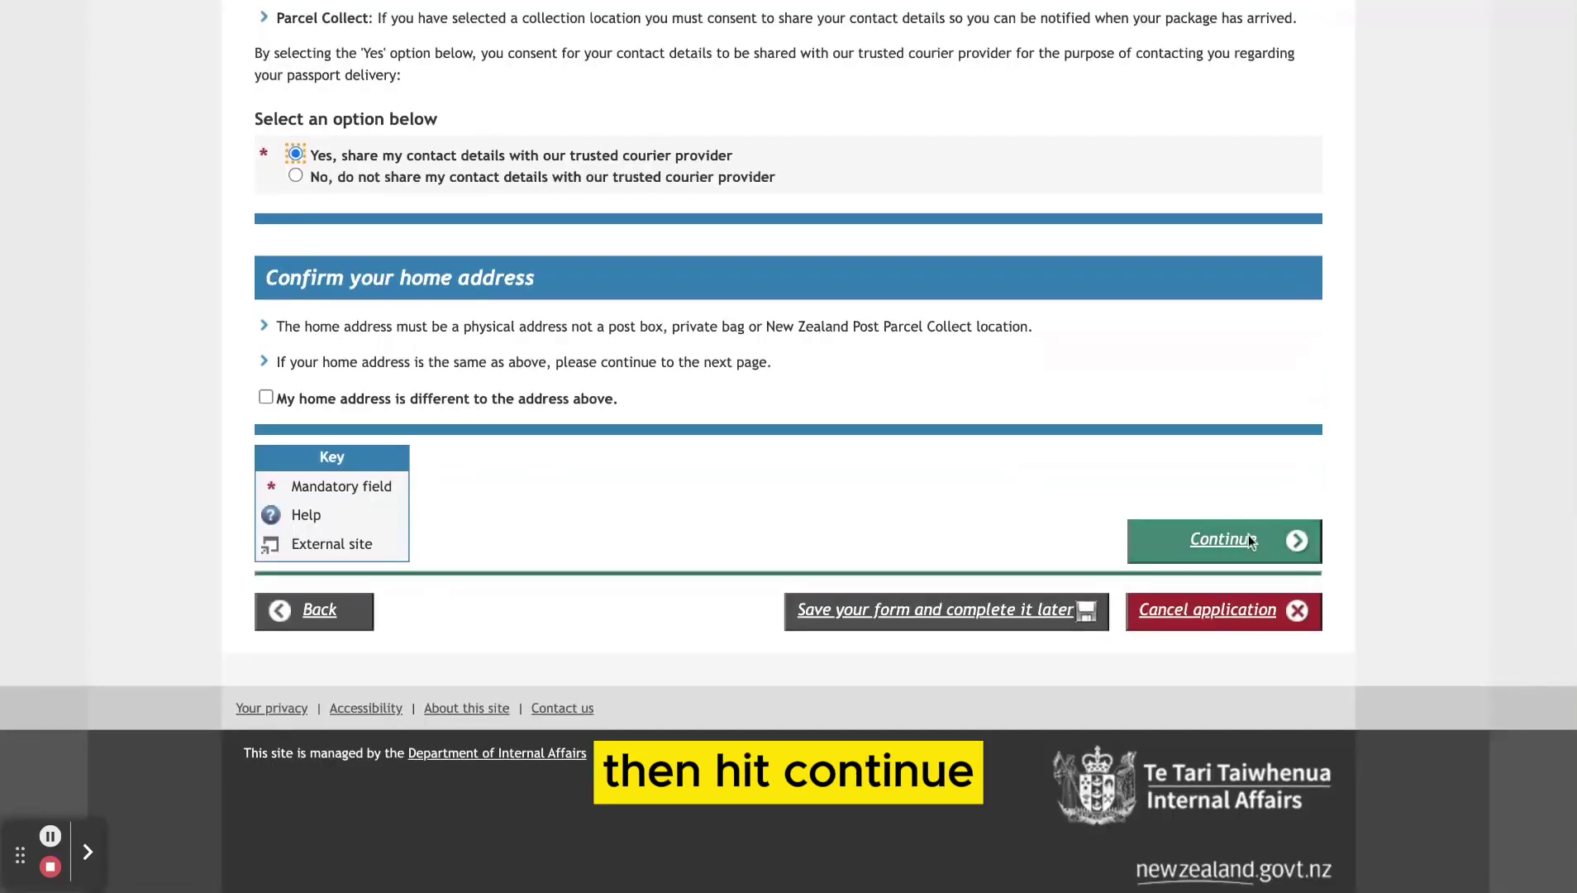
pyautogui.click(1251, 541)
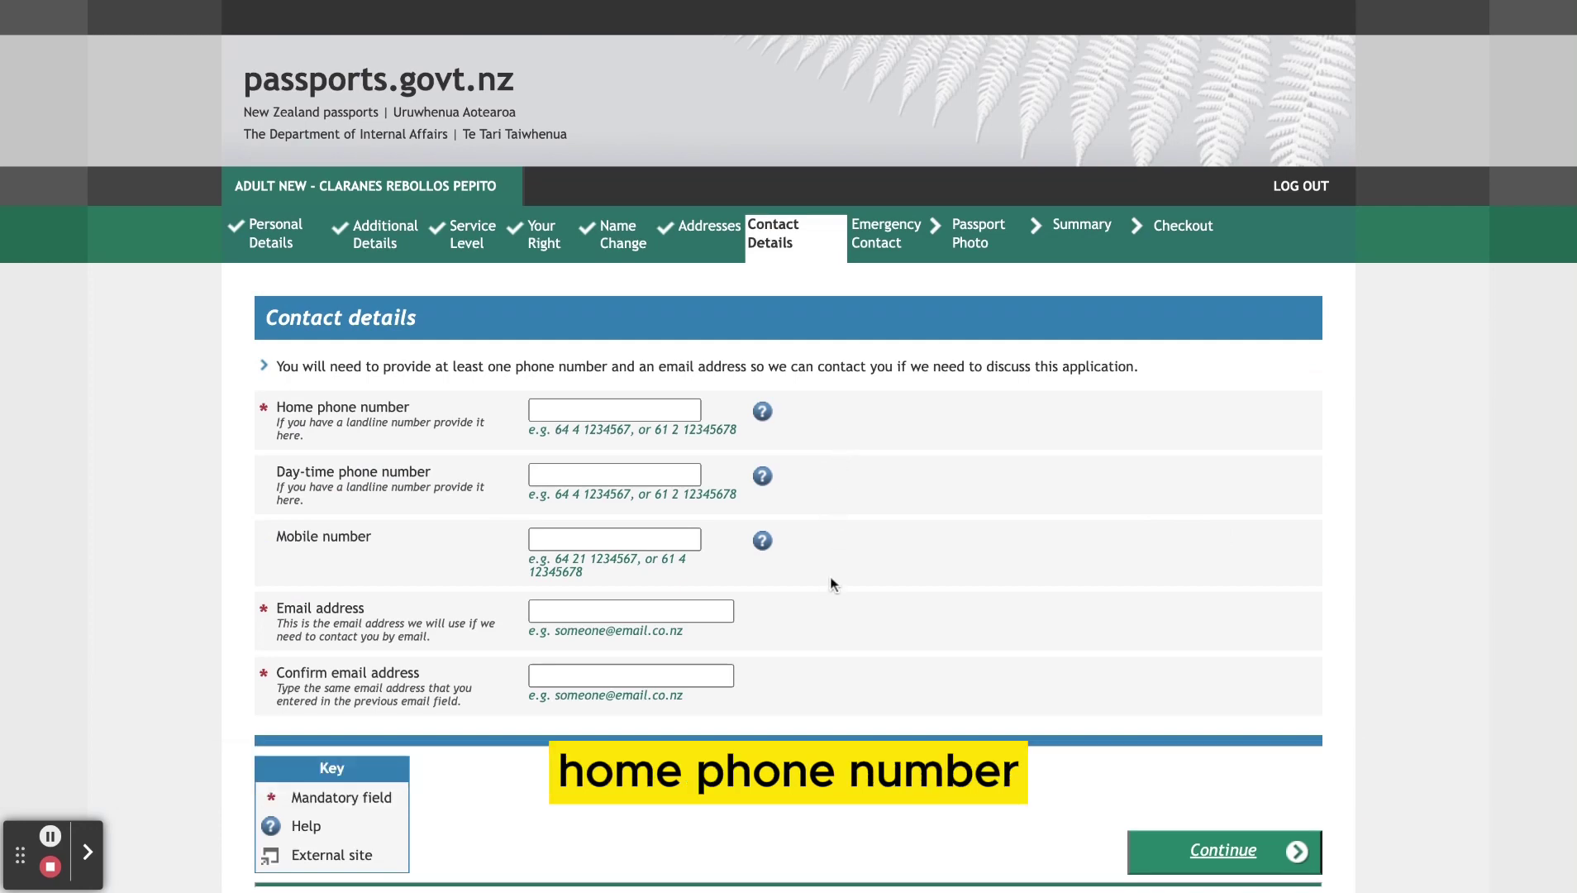
# - Save the phone and email contact details, then provide emergency contact details
pyautogui.scroll(-2, 833, 584)
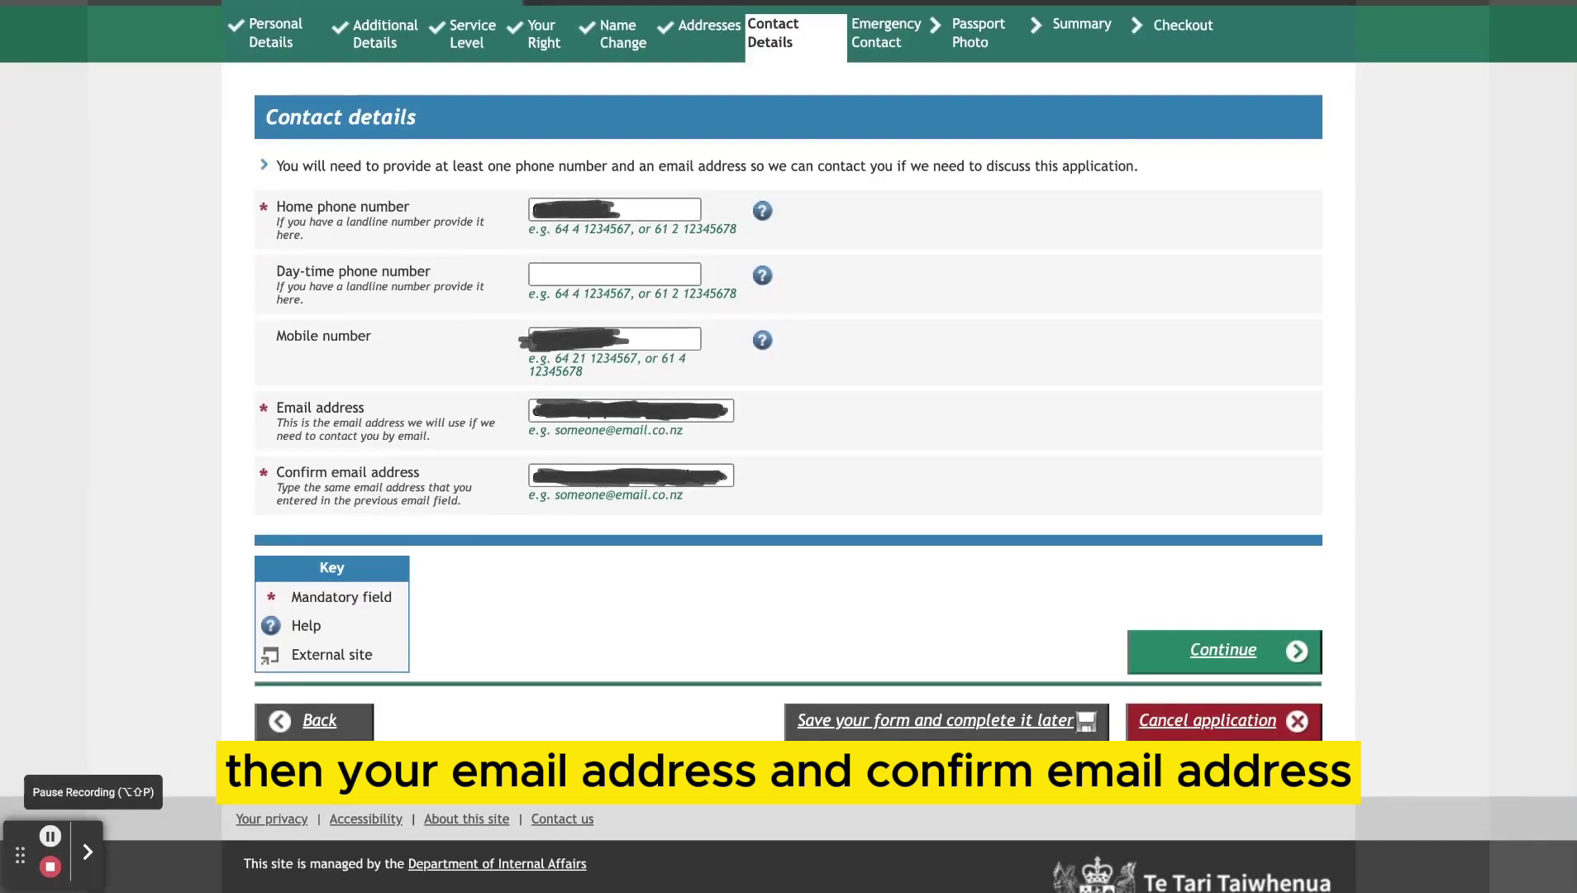
pyautogui.click(1254, 653)
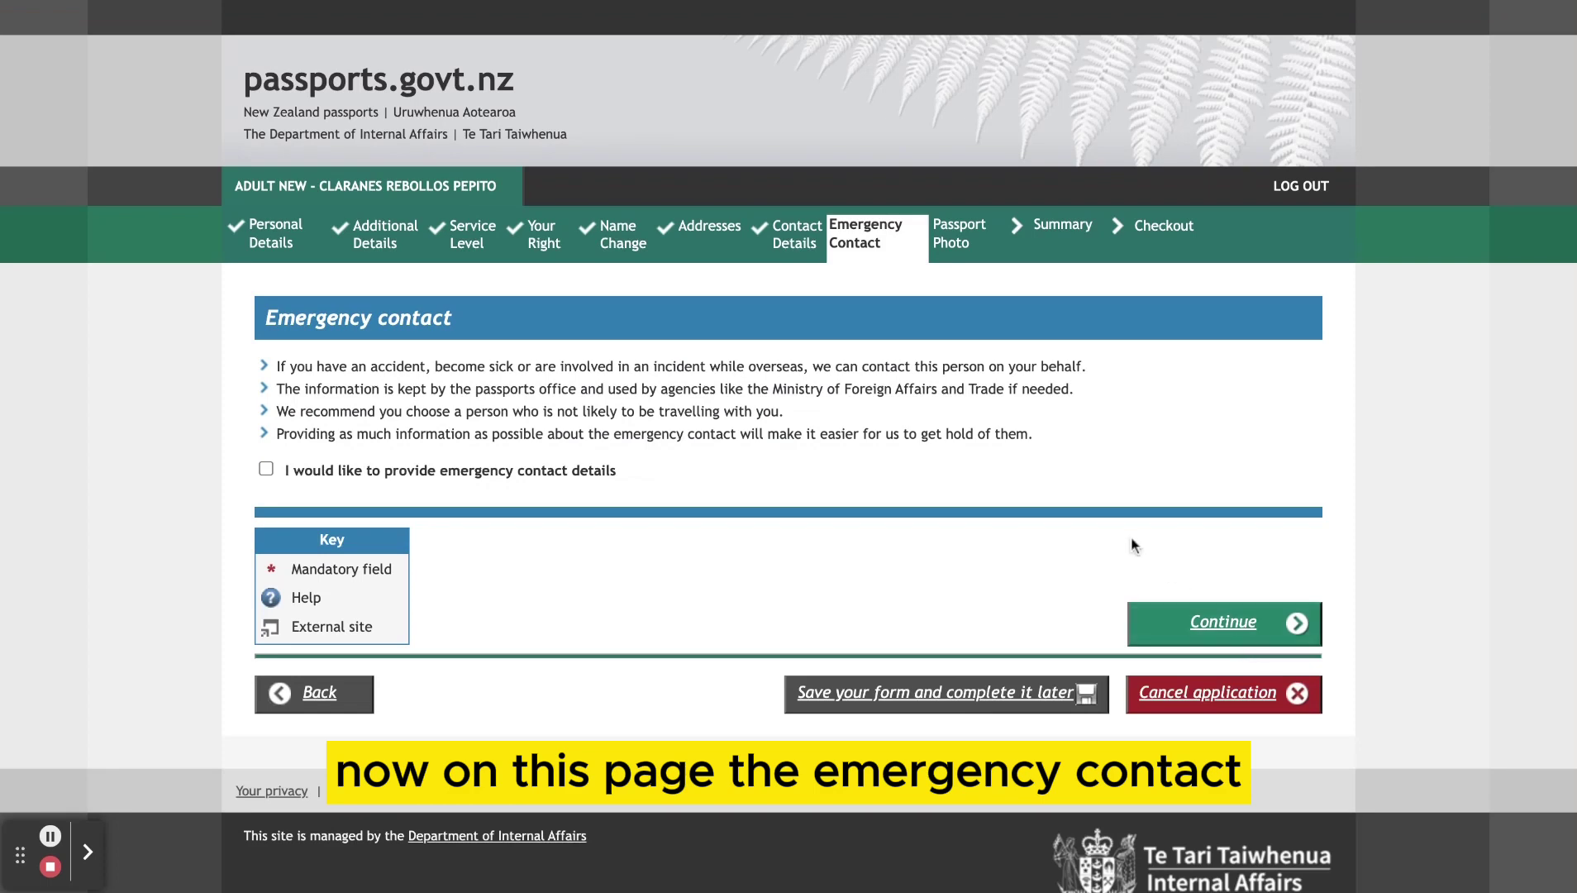
pyautogui.scroll(-1, 834, 633)
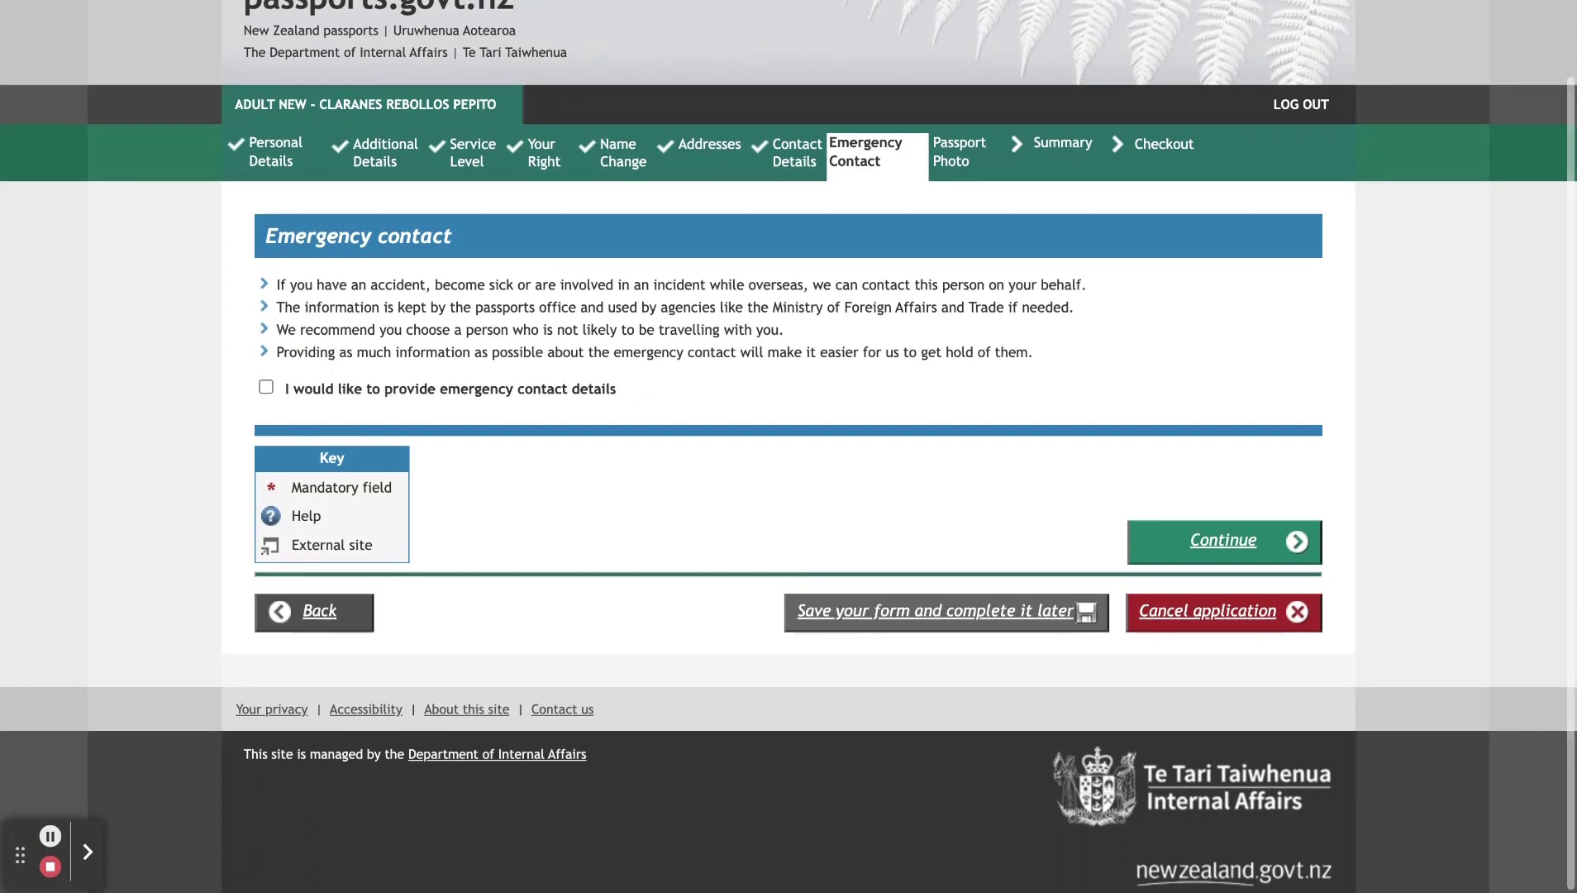
pyautogui.scroll(1, 788, 446)
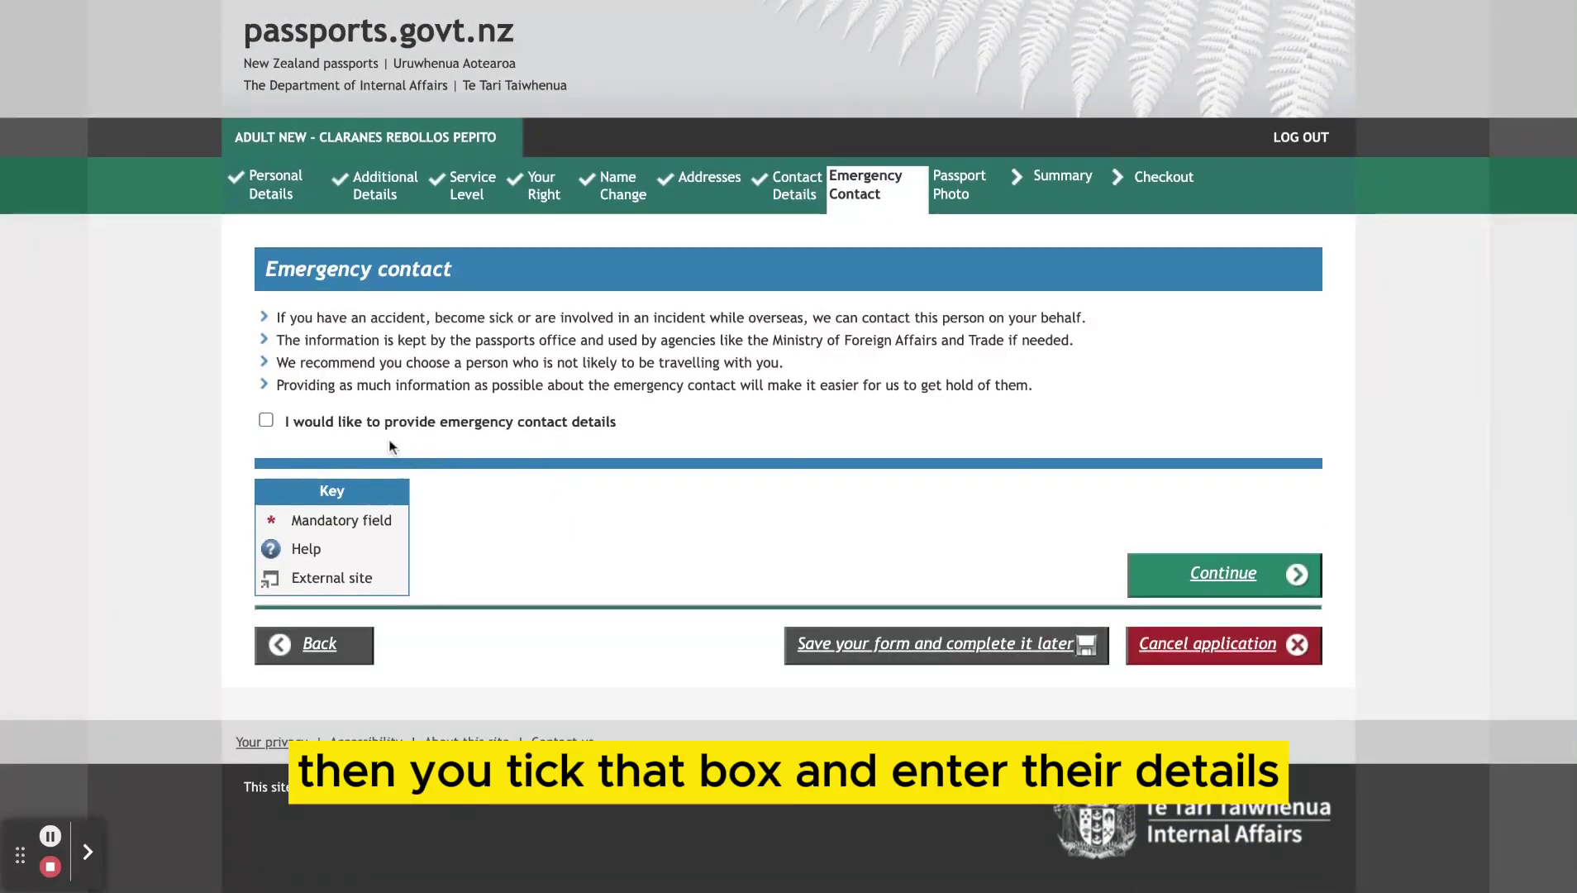
pyautogui.click(266, 421)
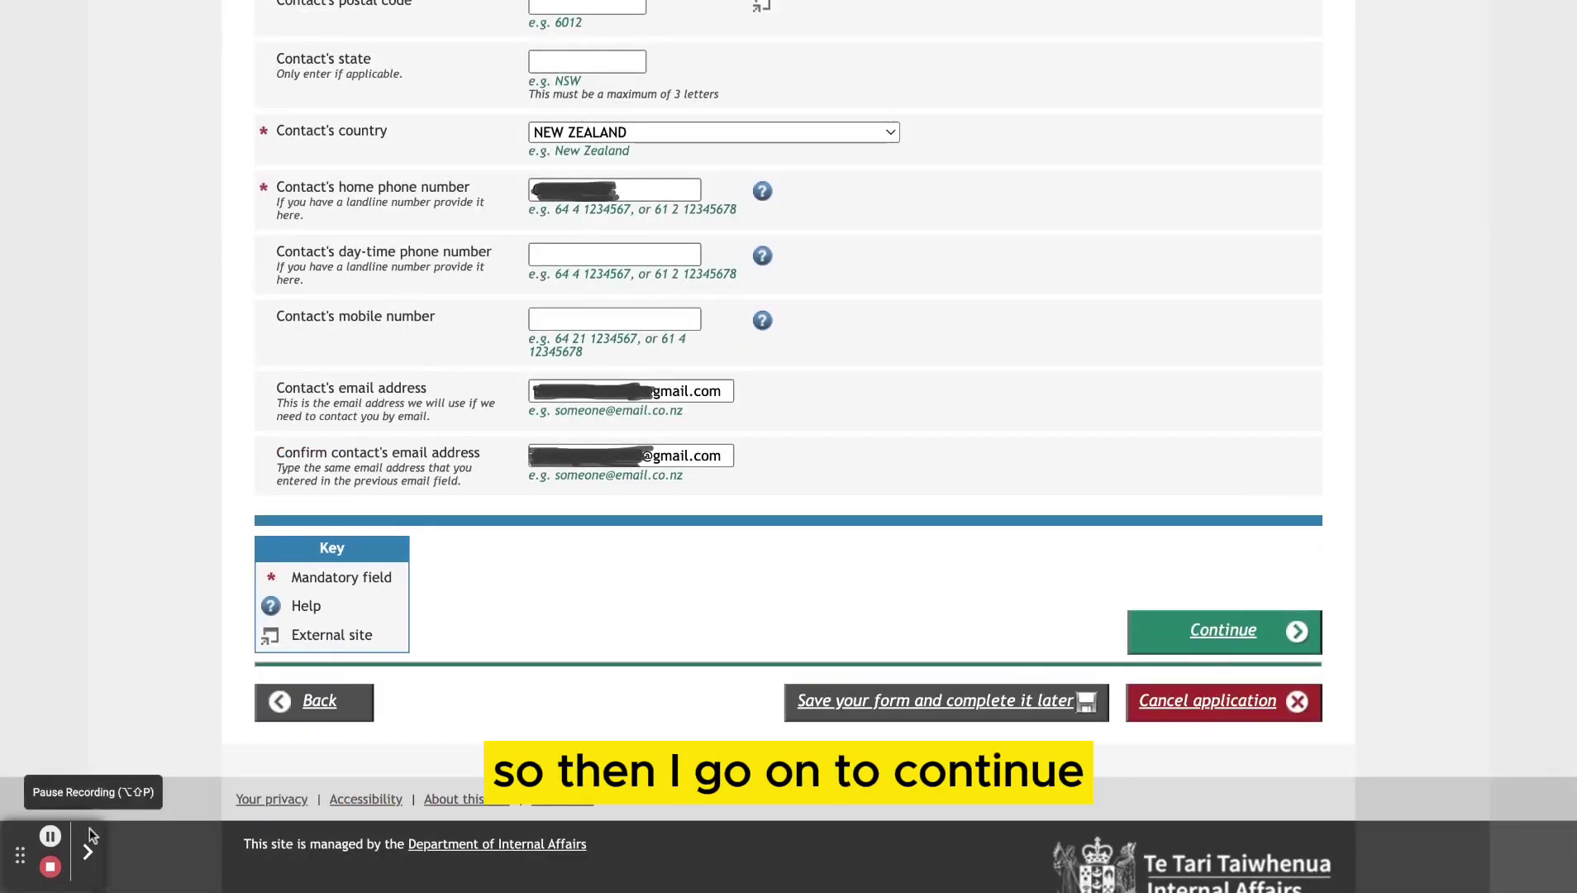
pyautogui.click(1214, 636)
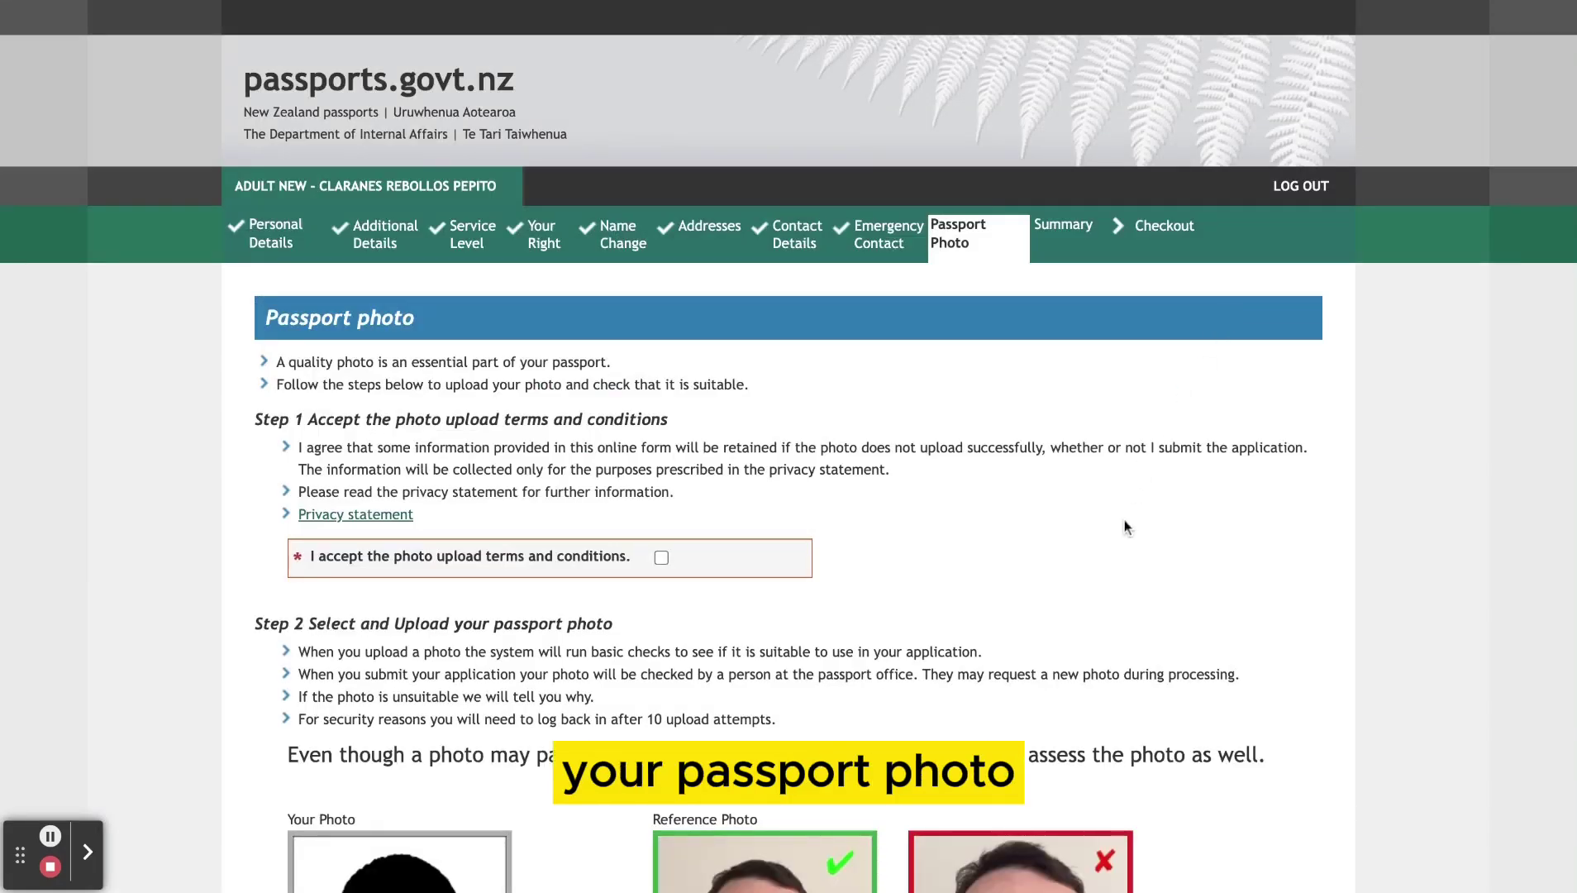
# - Accept the photo upload terms and upload the passport photo
pyautogui.scroll(-2, 1124, 519)
pyautogui.scroll(-3, 1123, 519)
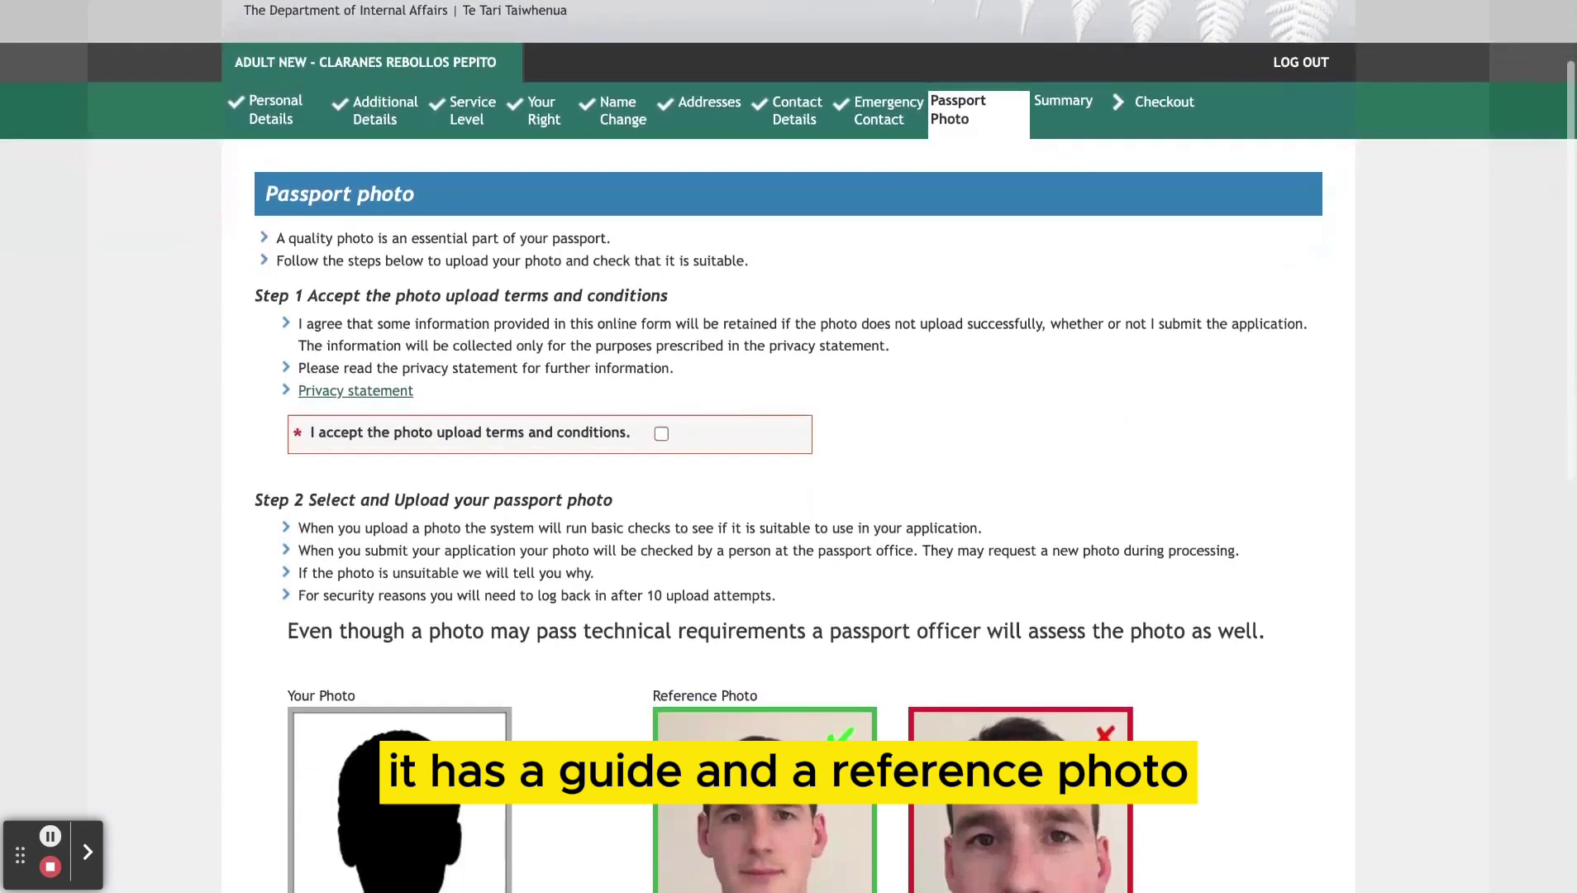
pyautogui.scroll(-3, 789, 447)
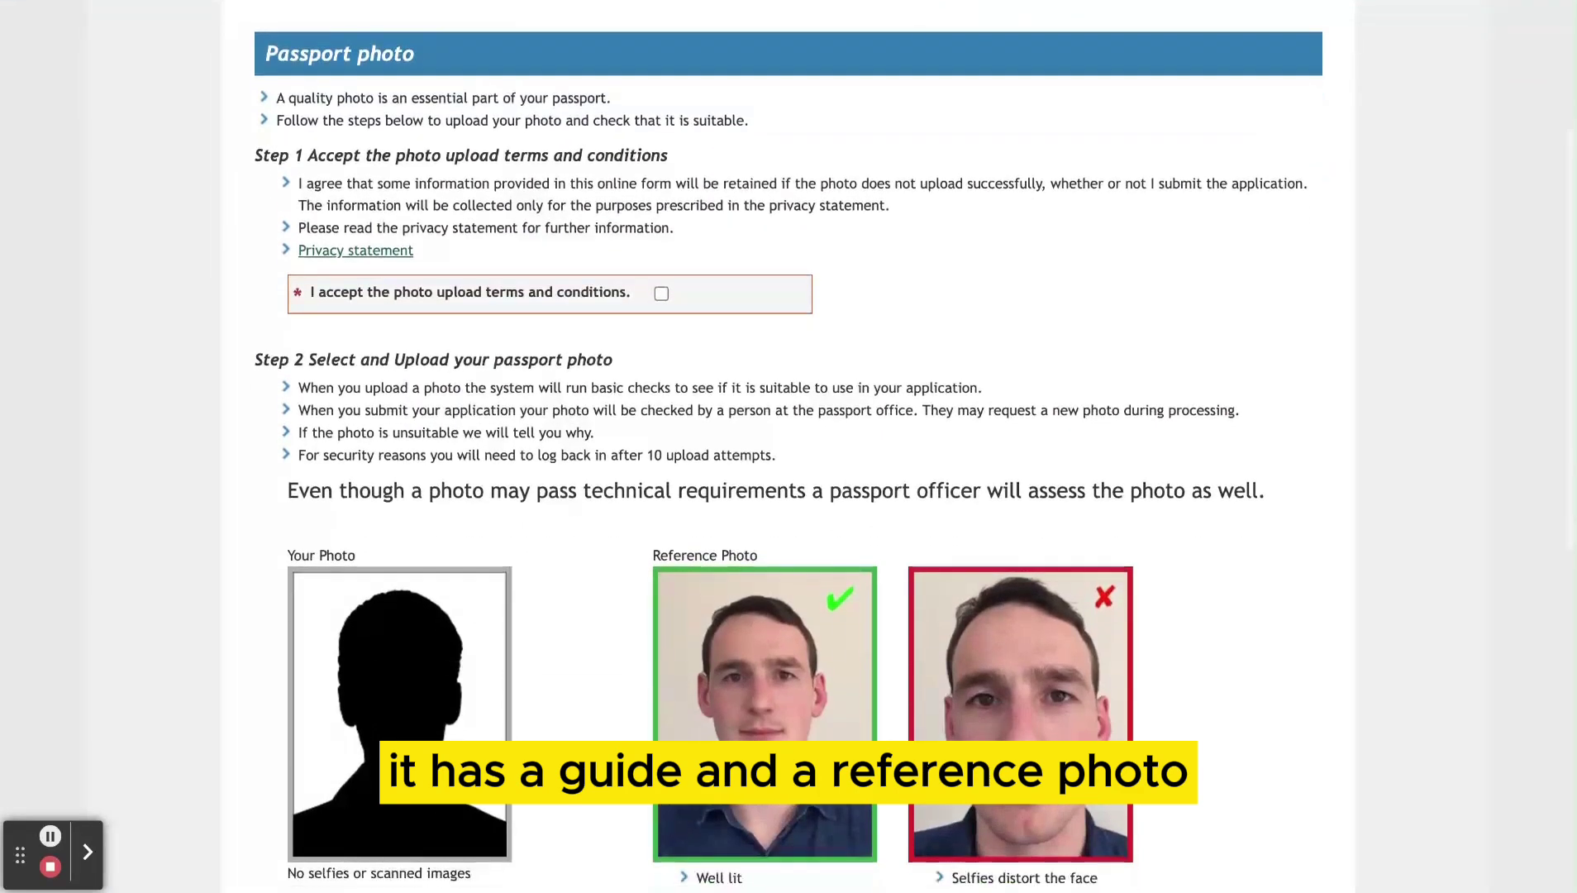
pyautogui.scroll(-1, 789, 446)
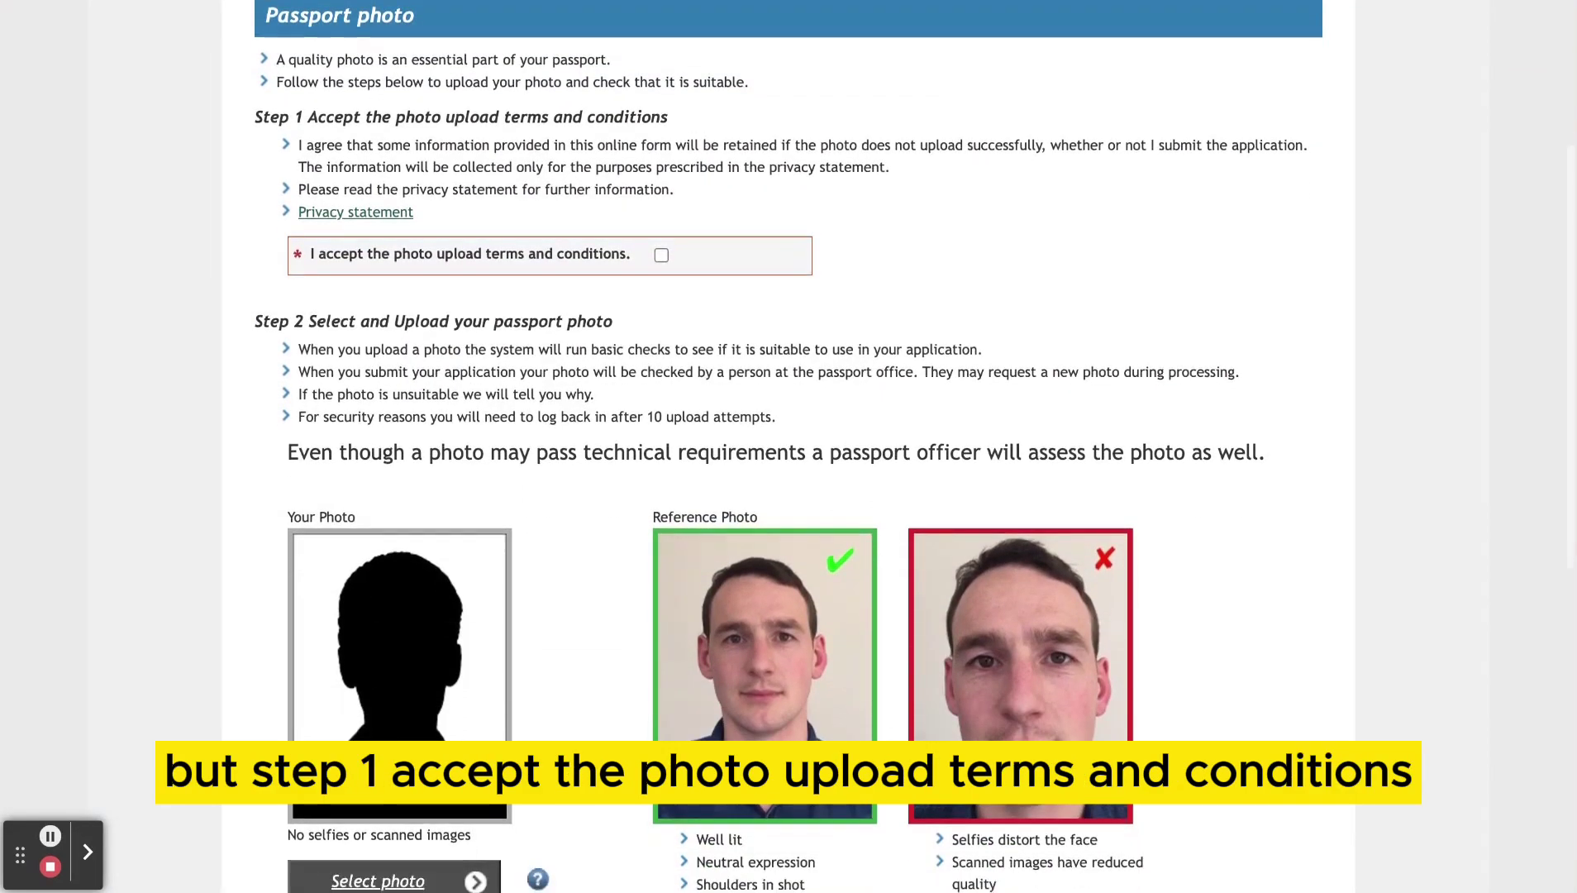
pyautogui.scroll(4, 788, 446)
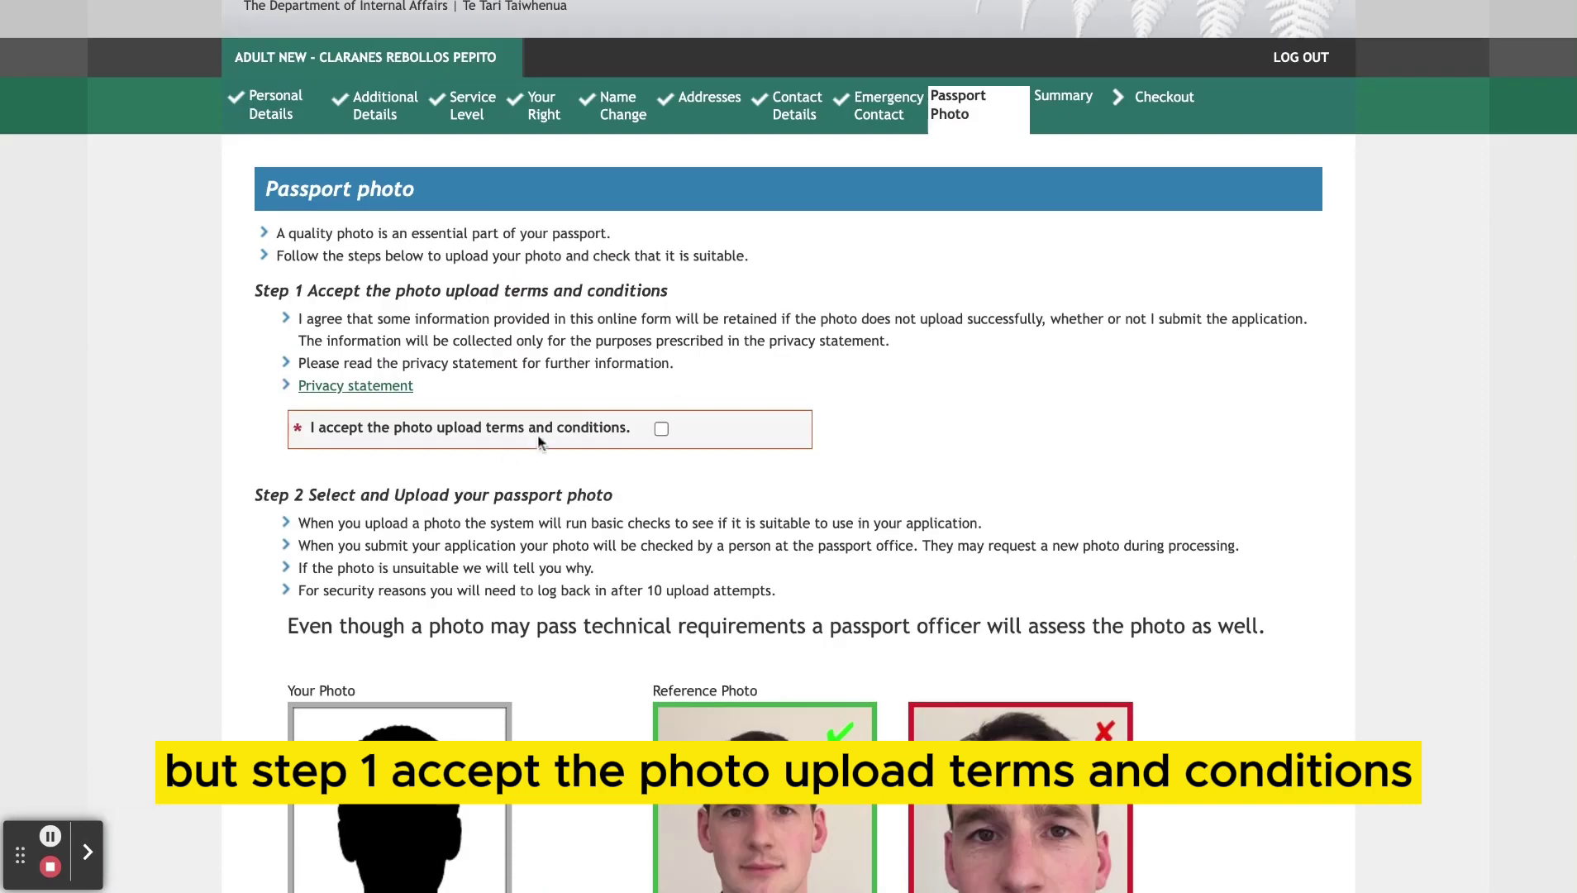
pyautogui.scroll(-1, 684, 376)
pyautogui.click(662, 372)
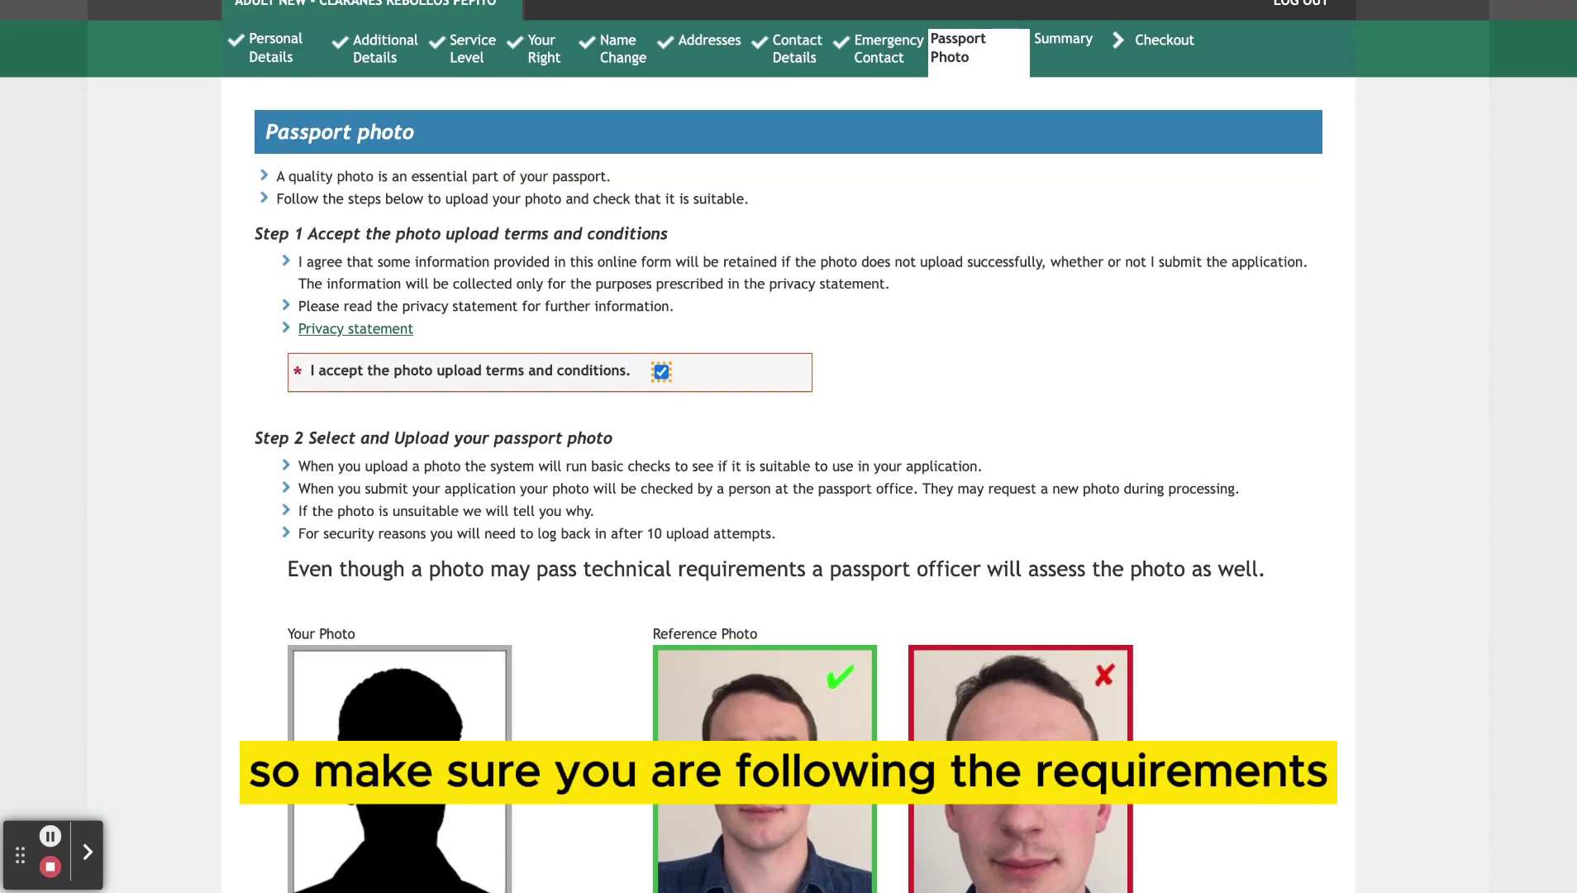
pyautogui.scroll(-1, 716, 447)
pyautogui.scroll(-3, 788, 447)
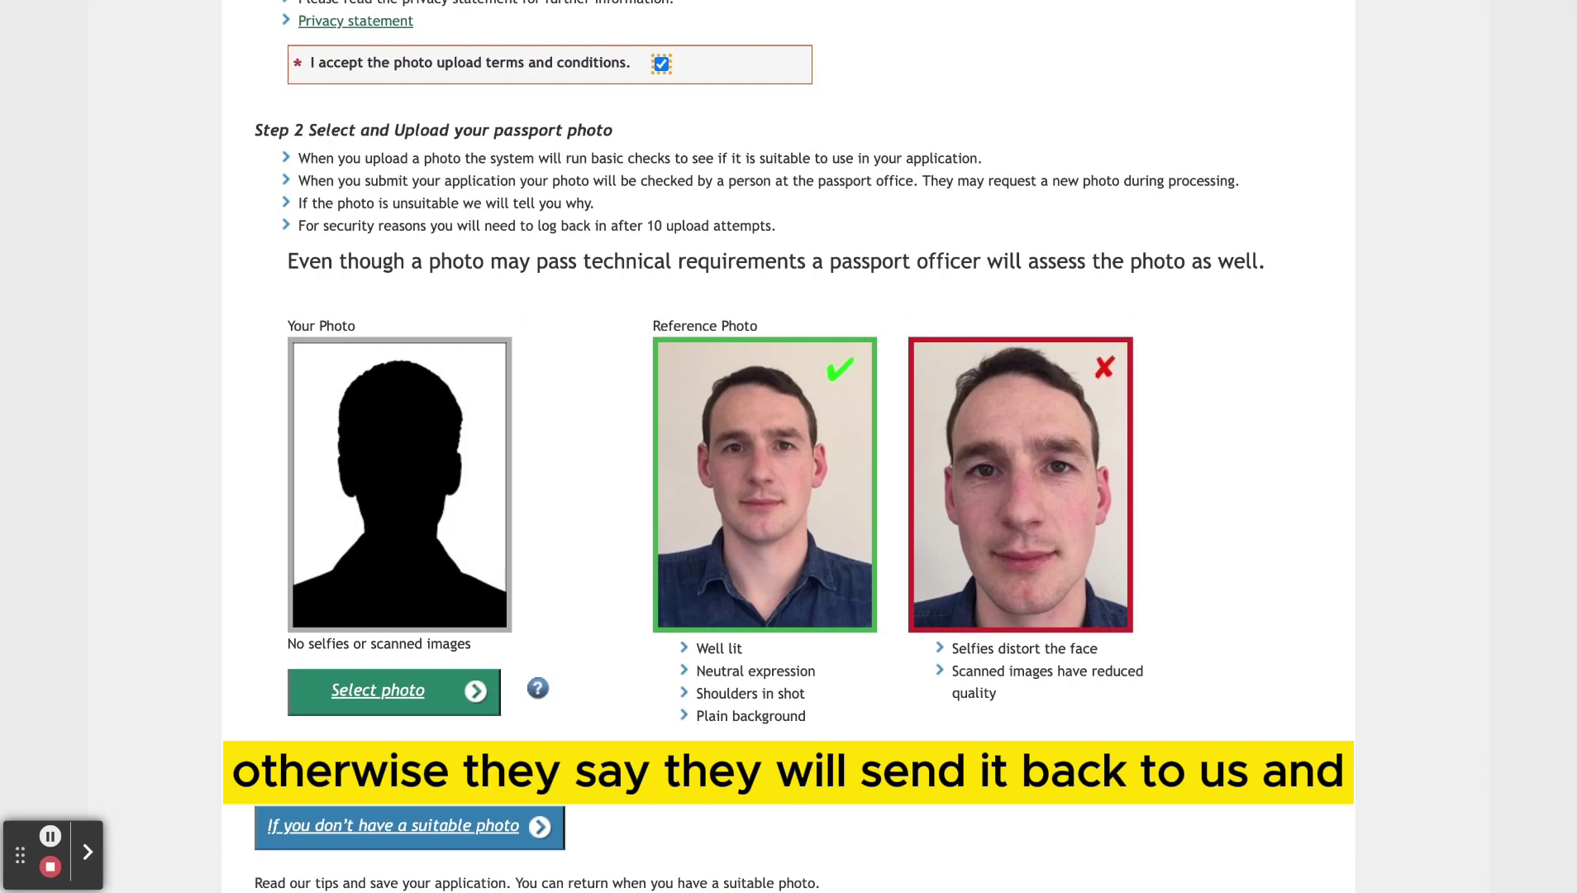
pyautogui.scroll(-3, 483, 754)
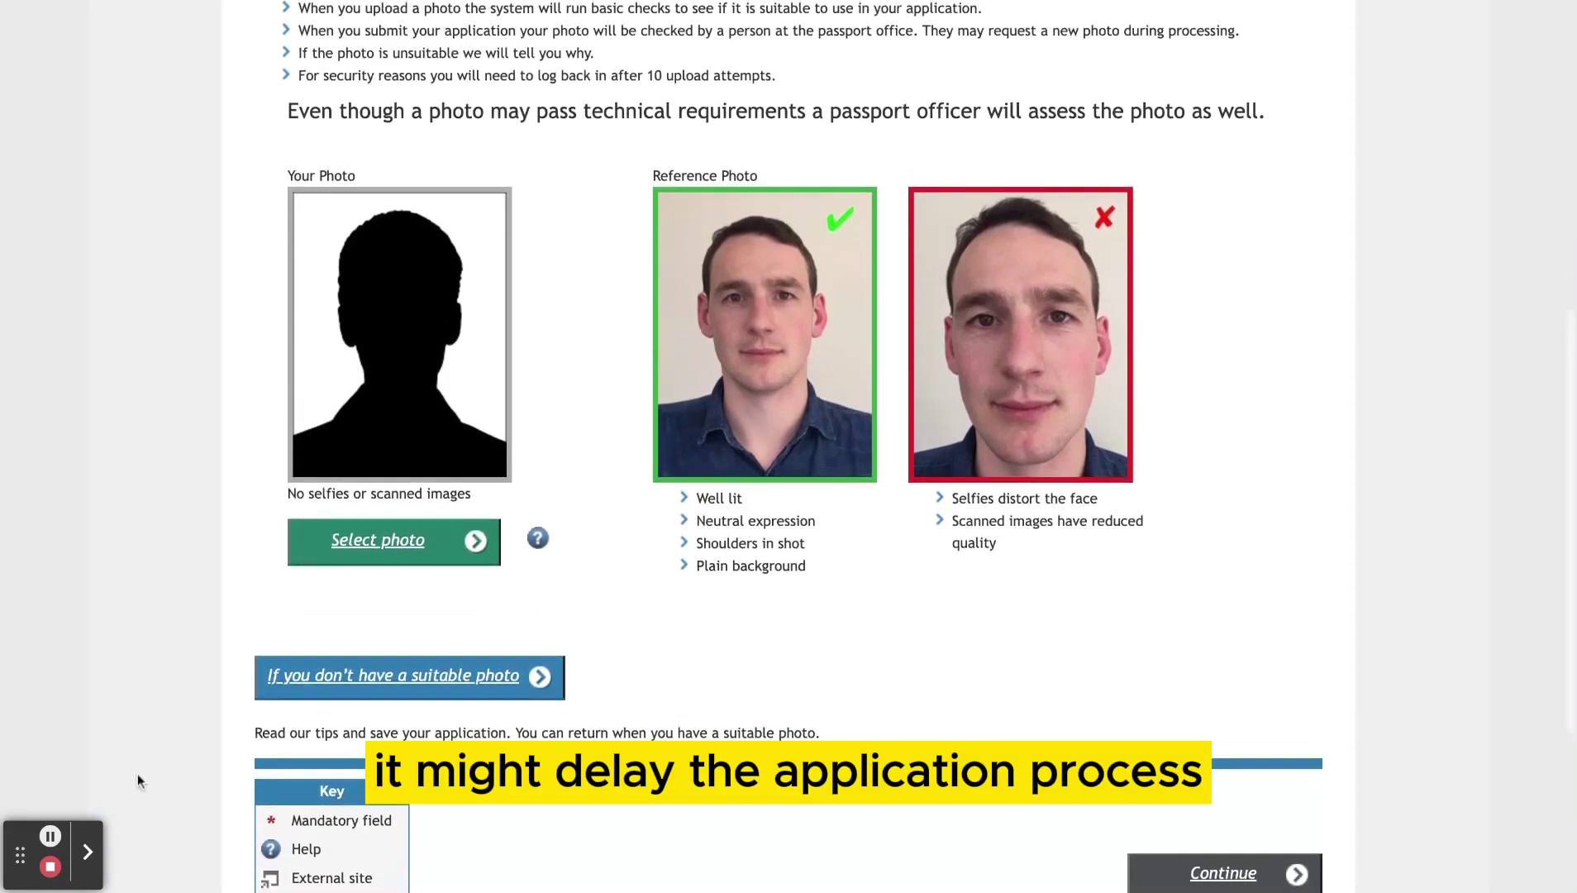
pyautogui.click(50, 836)
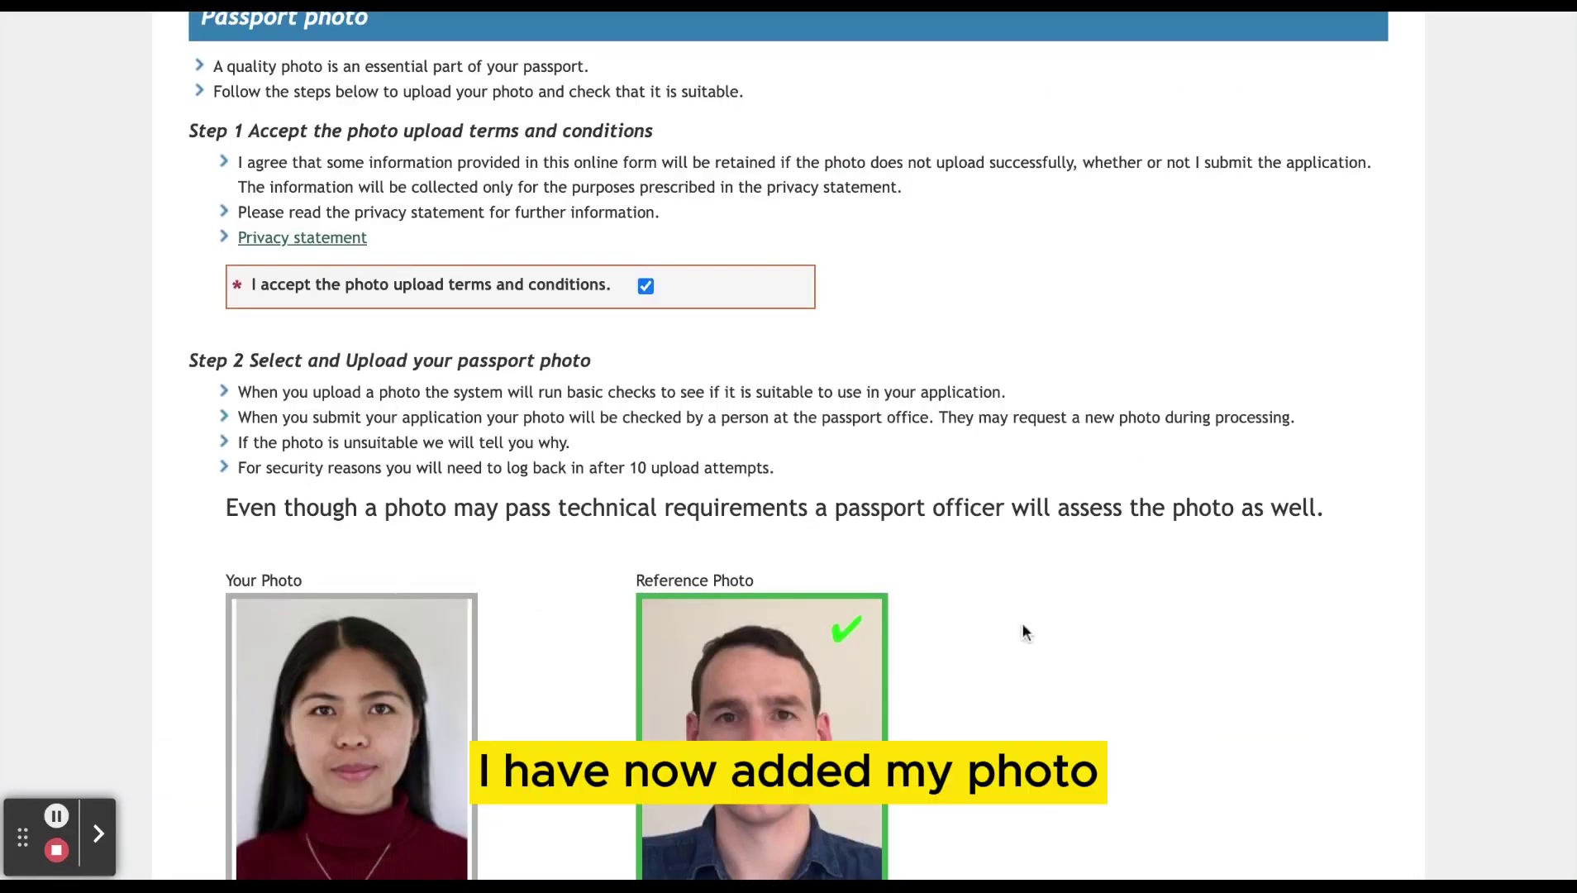
# - Declare the photo a true likeness and proceed to the Summary
pyautogui.scroll(-5, 1023, 632)
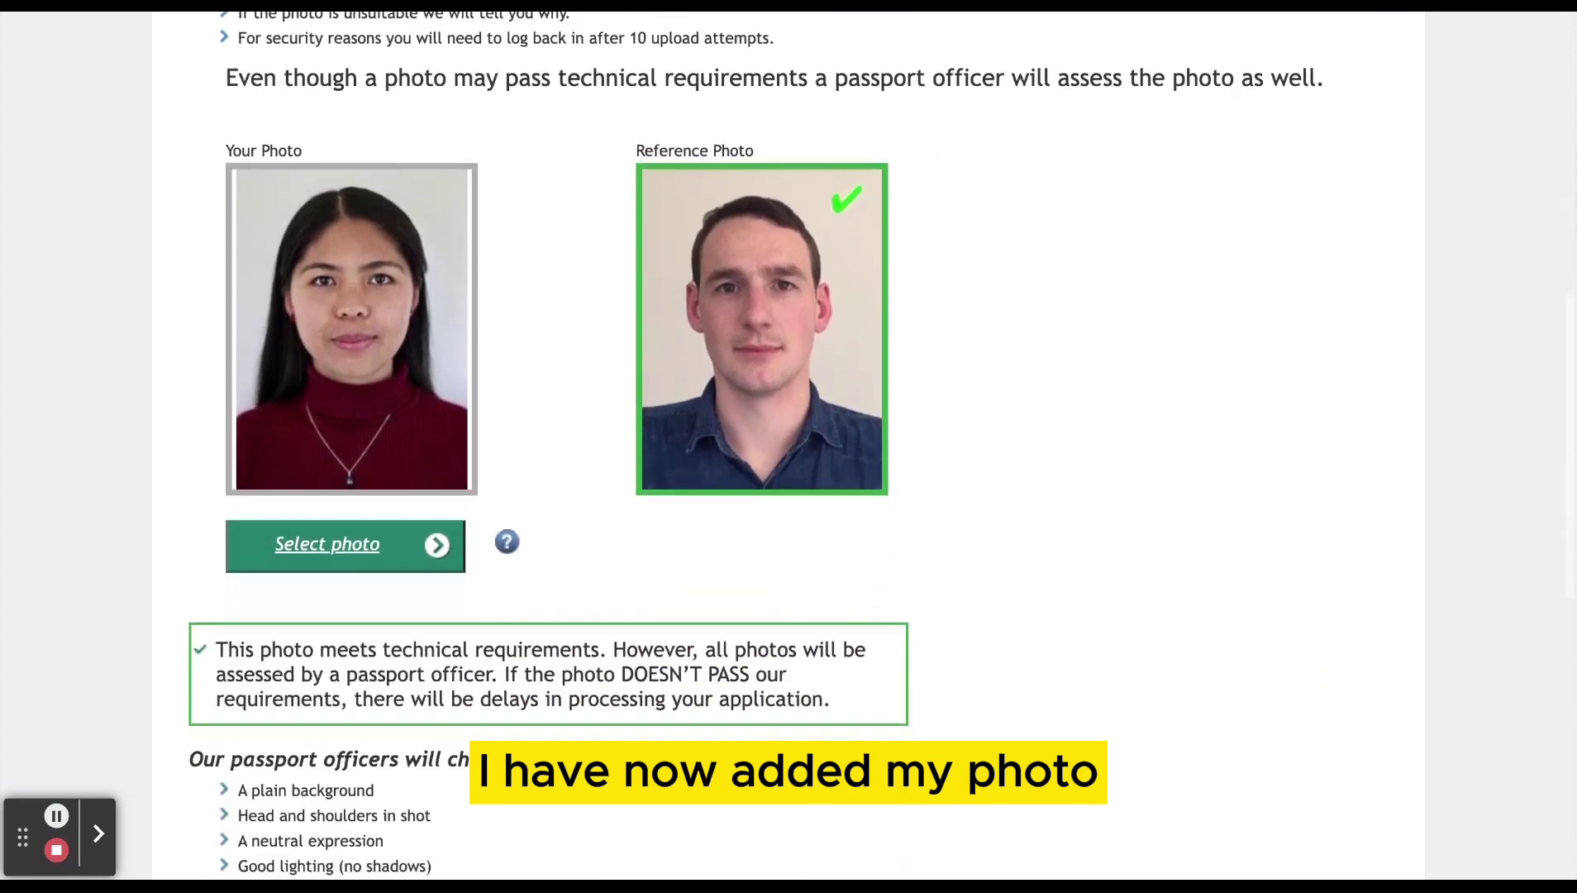
pyautogui.scroll(-7, 788, 446)
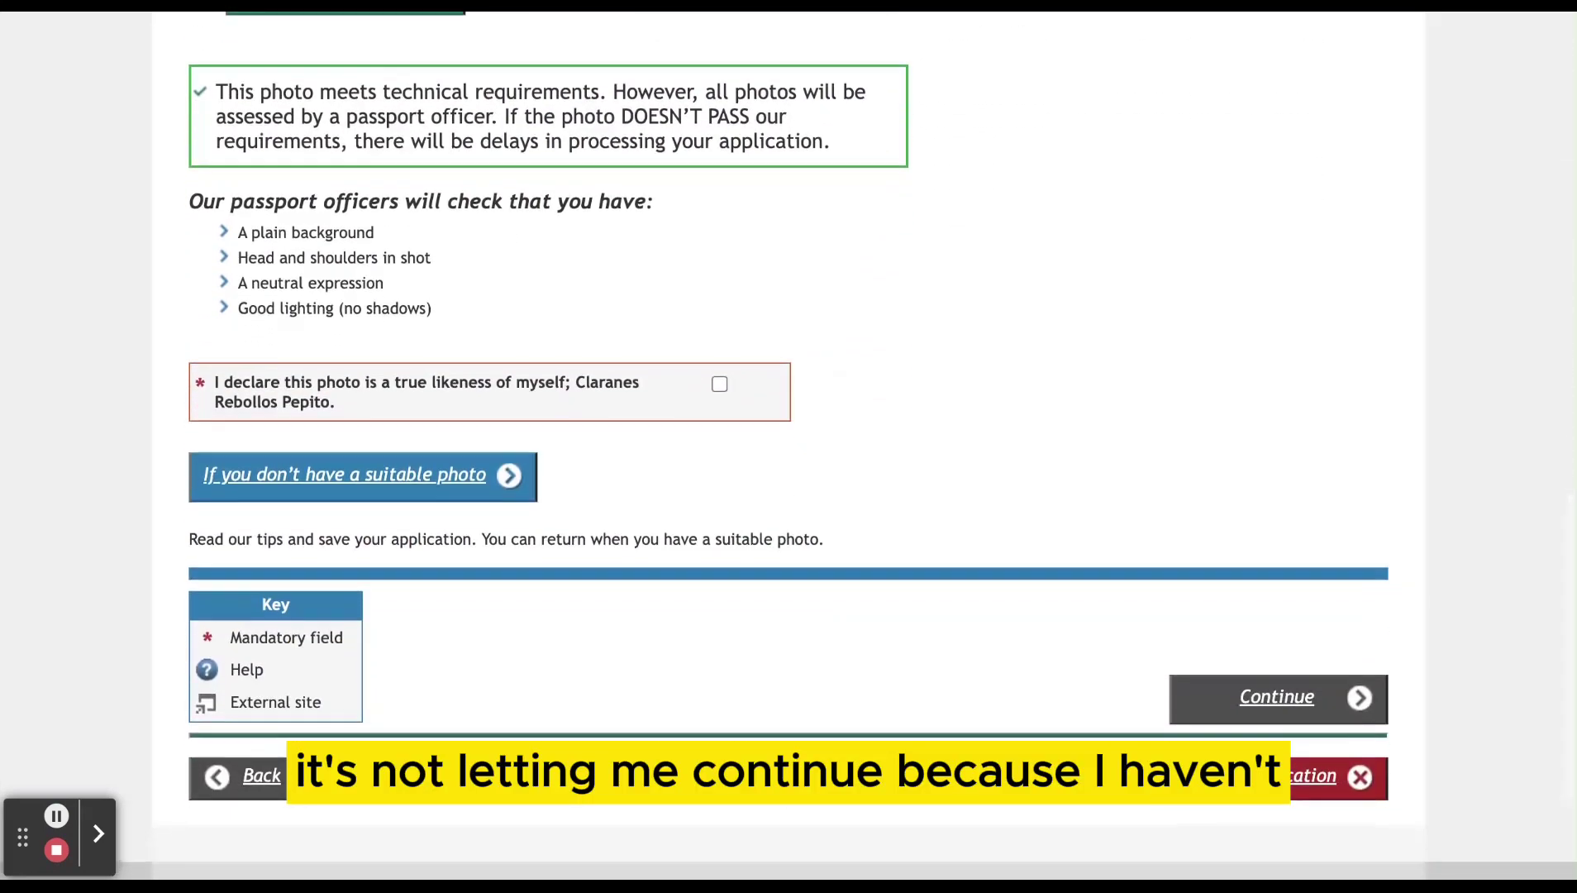
pyautogui.click(1287, 695)
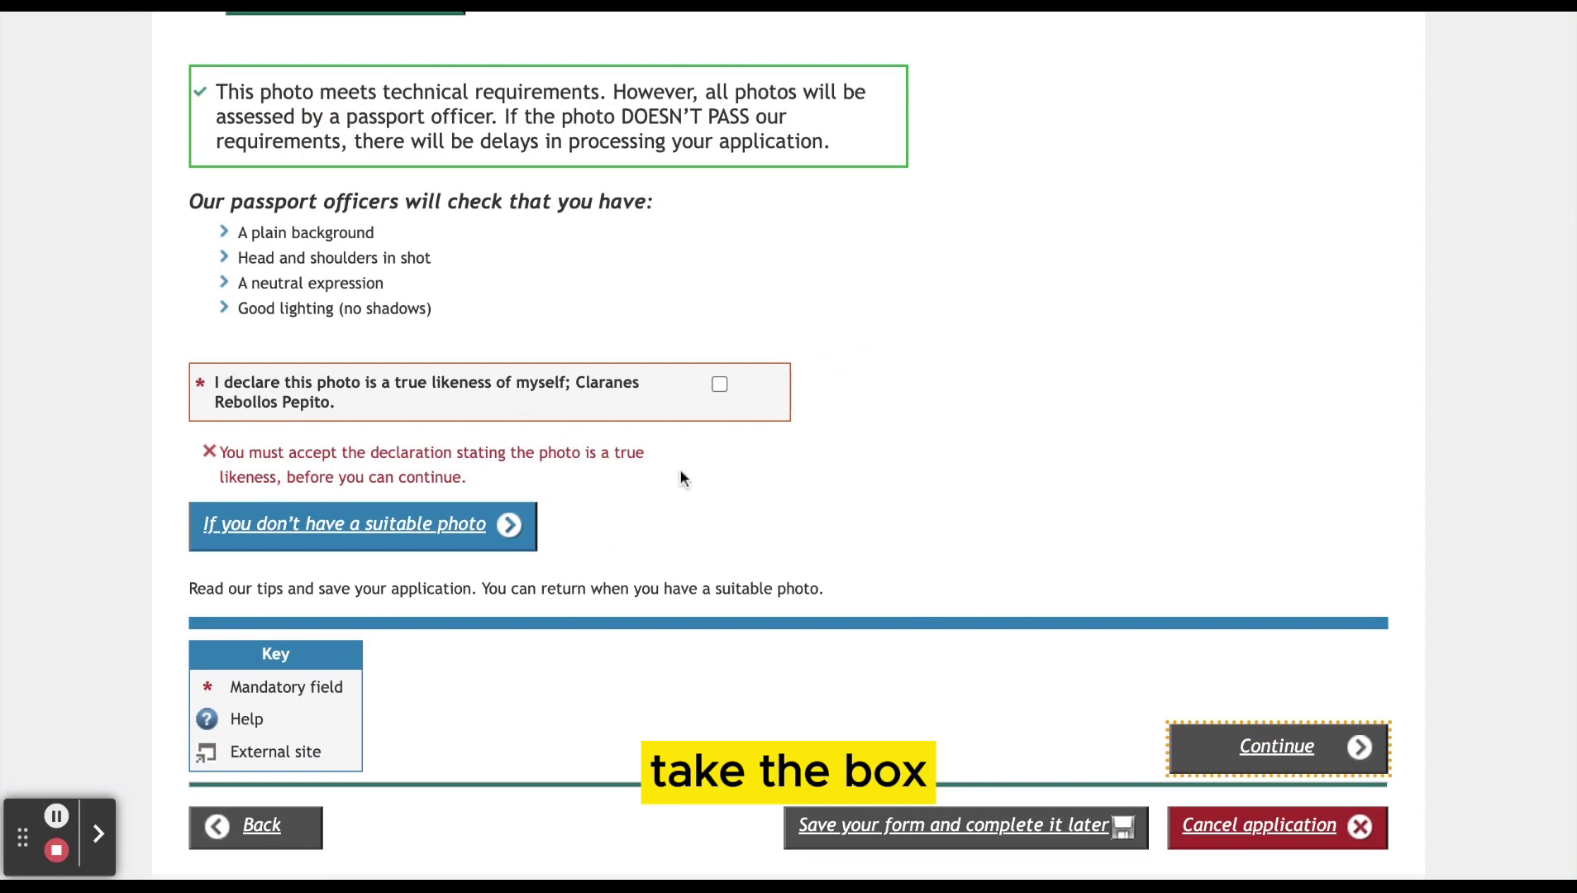
pyautogui.click(719, 384)
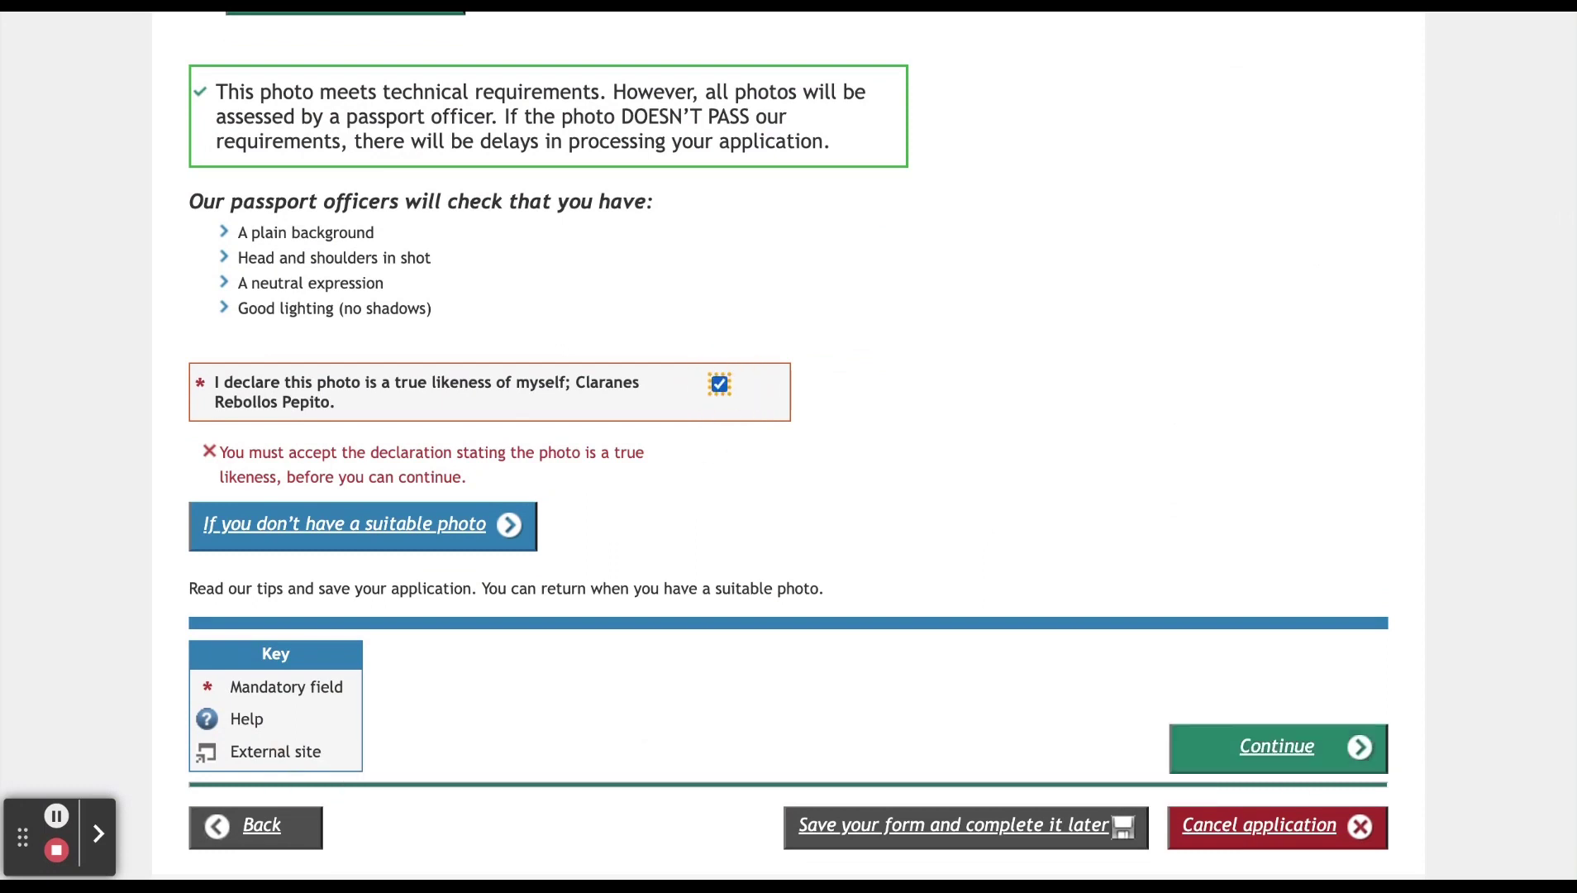
pyautogui.click(1235, 739)
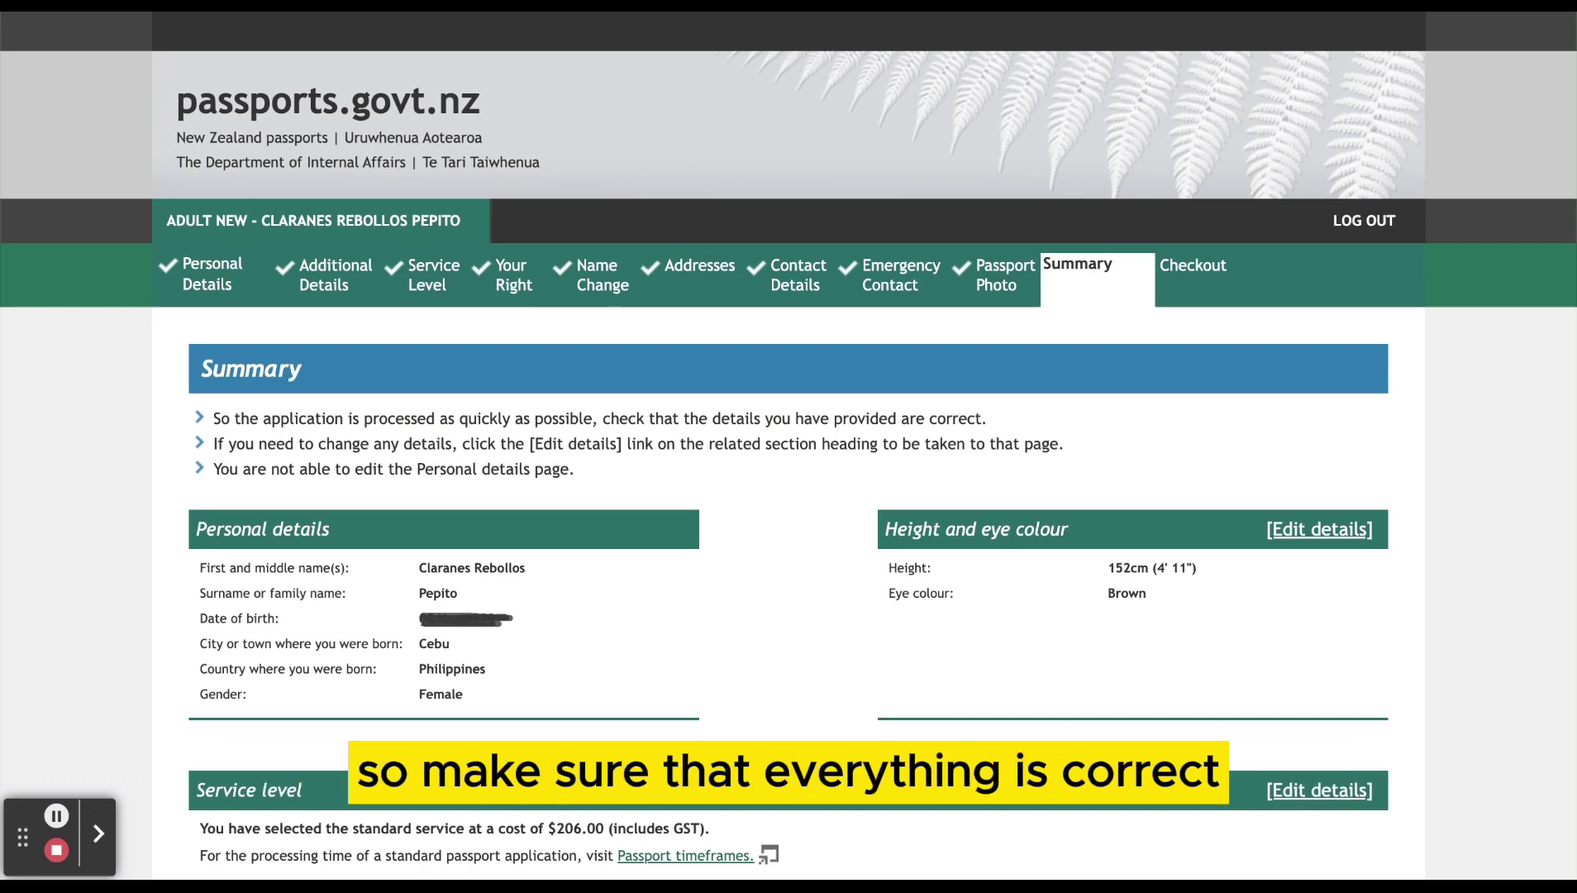
# - Review the application Summary and go to checkout
pyautogui.scroll(-8, 789, 446)
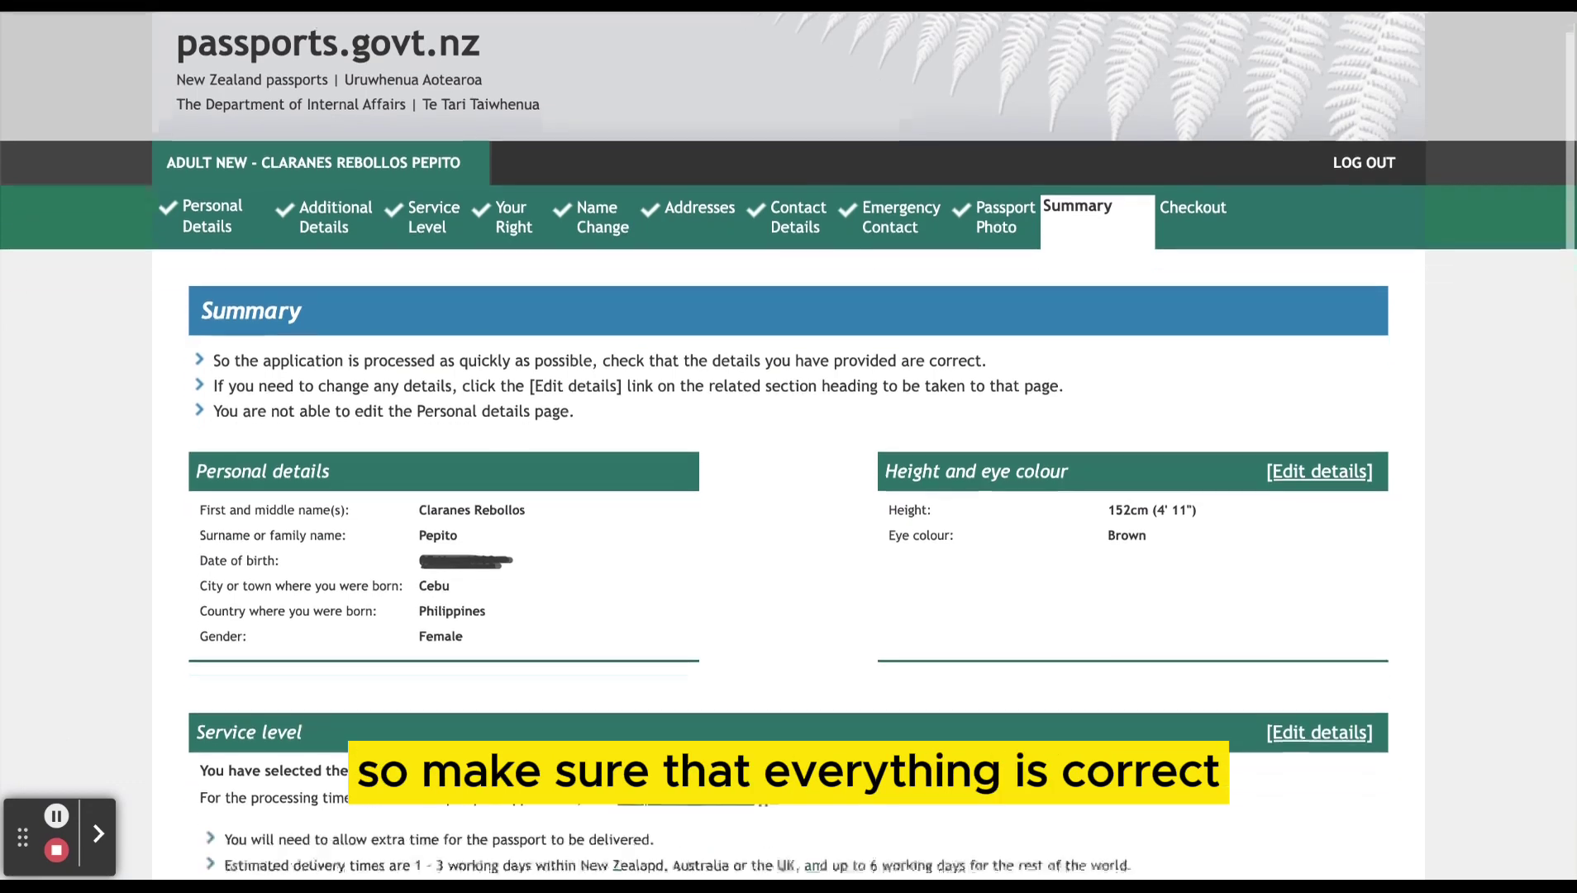
pyautogui.scroll(-9, 789, 446)
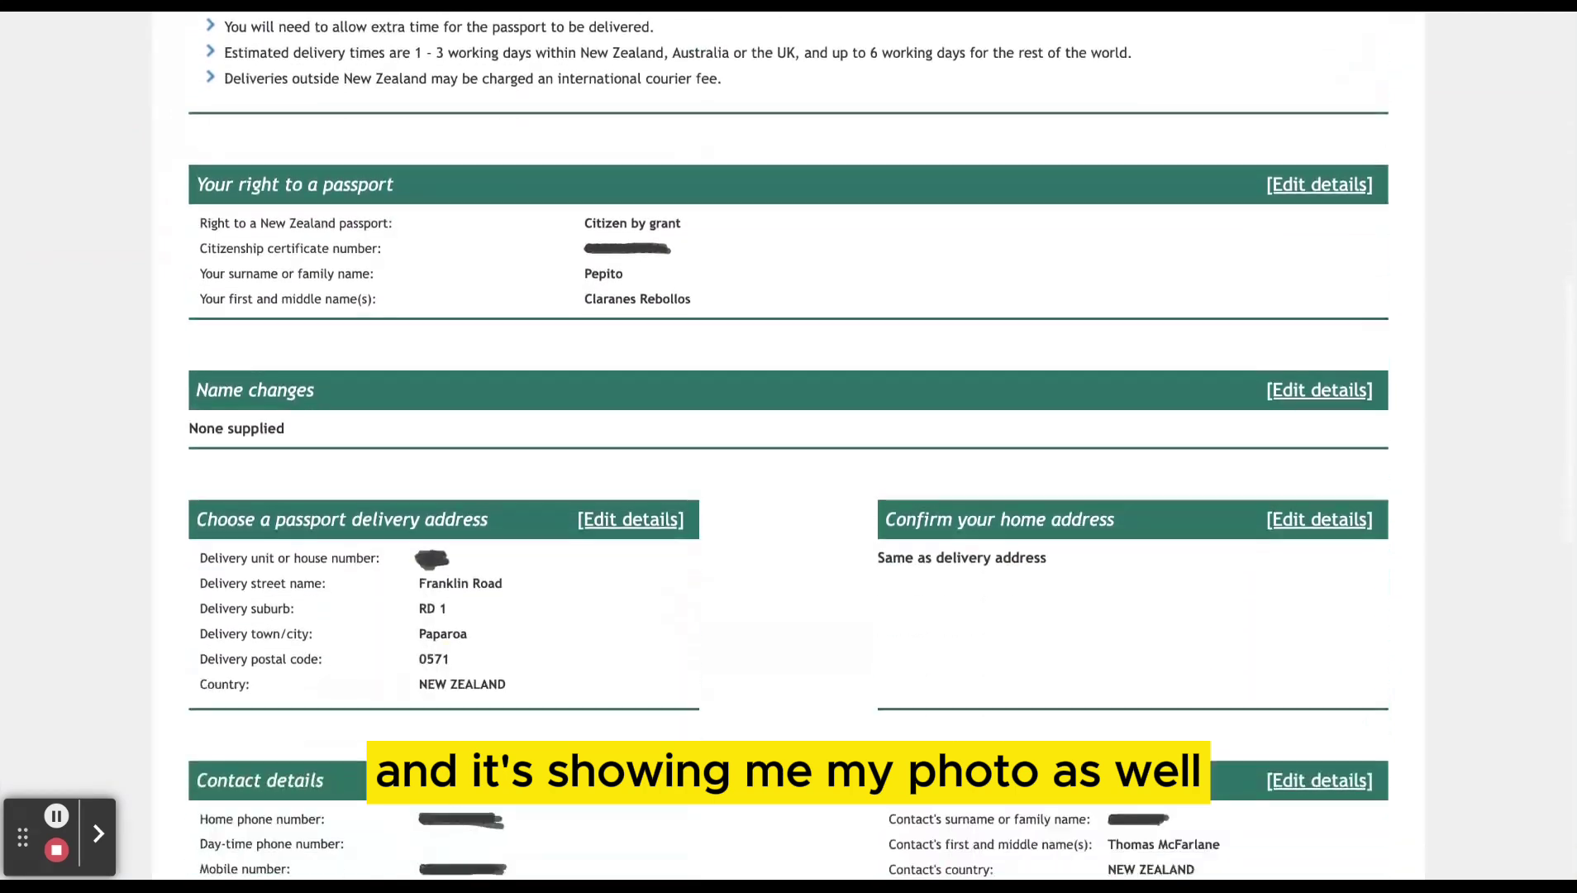
pyautogui.scroll(-1, 943, 615)
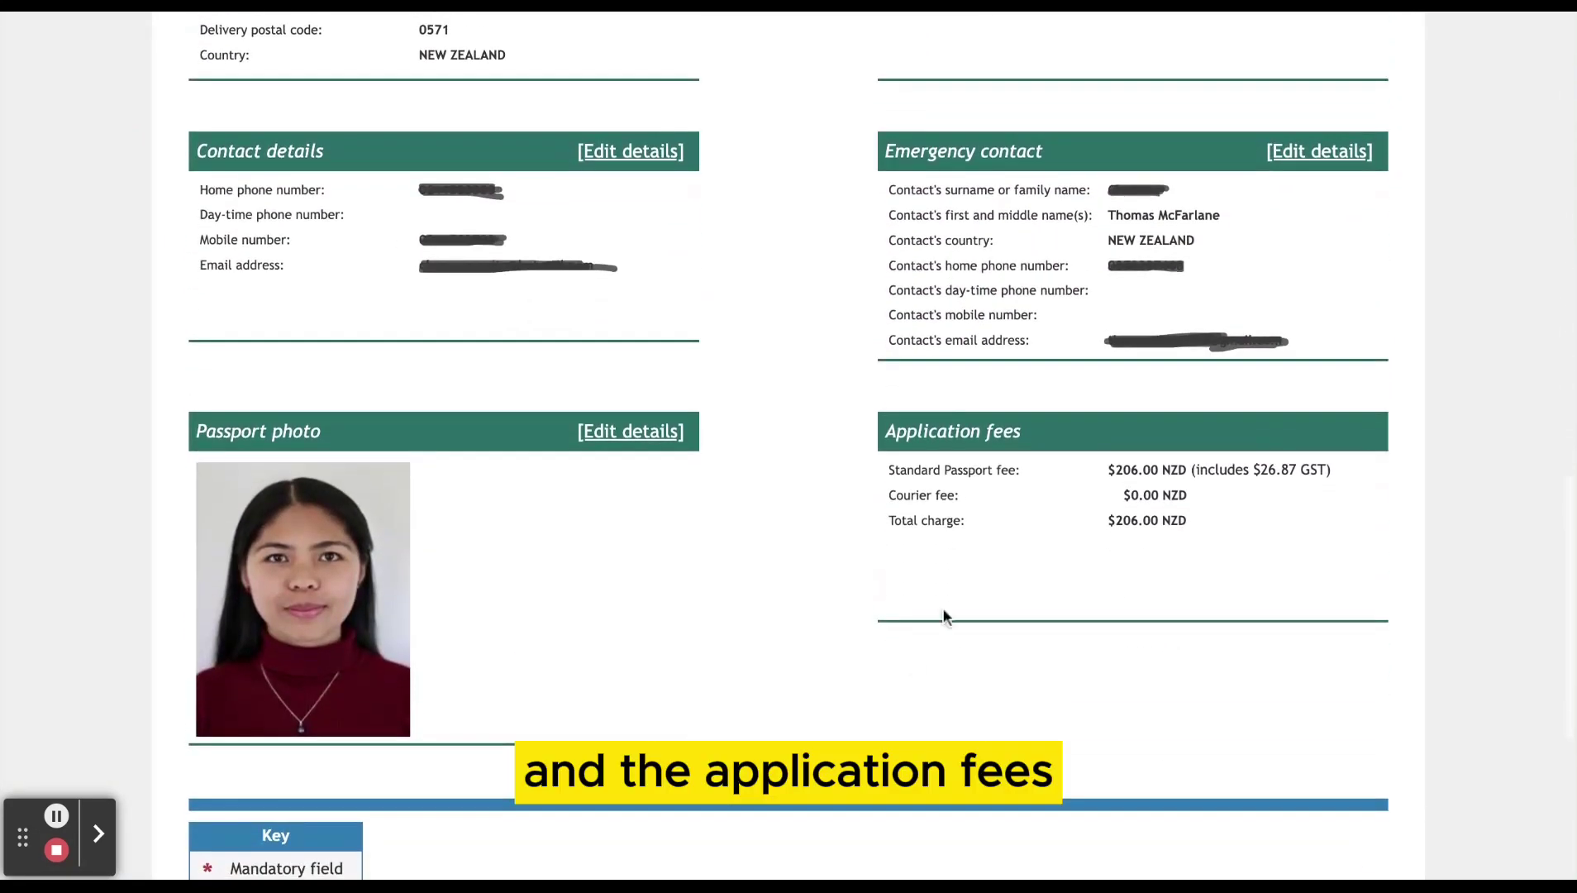
pyautogui.scroll(-3, 1039, 543)
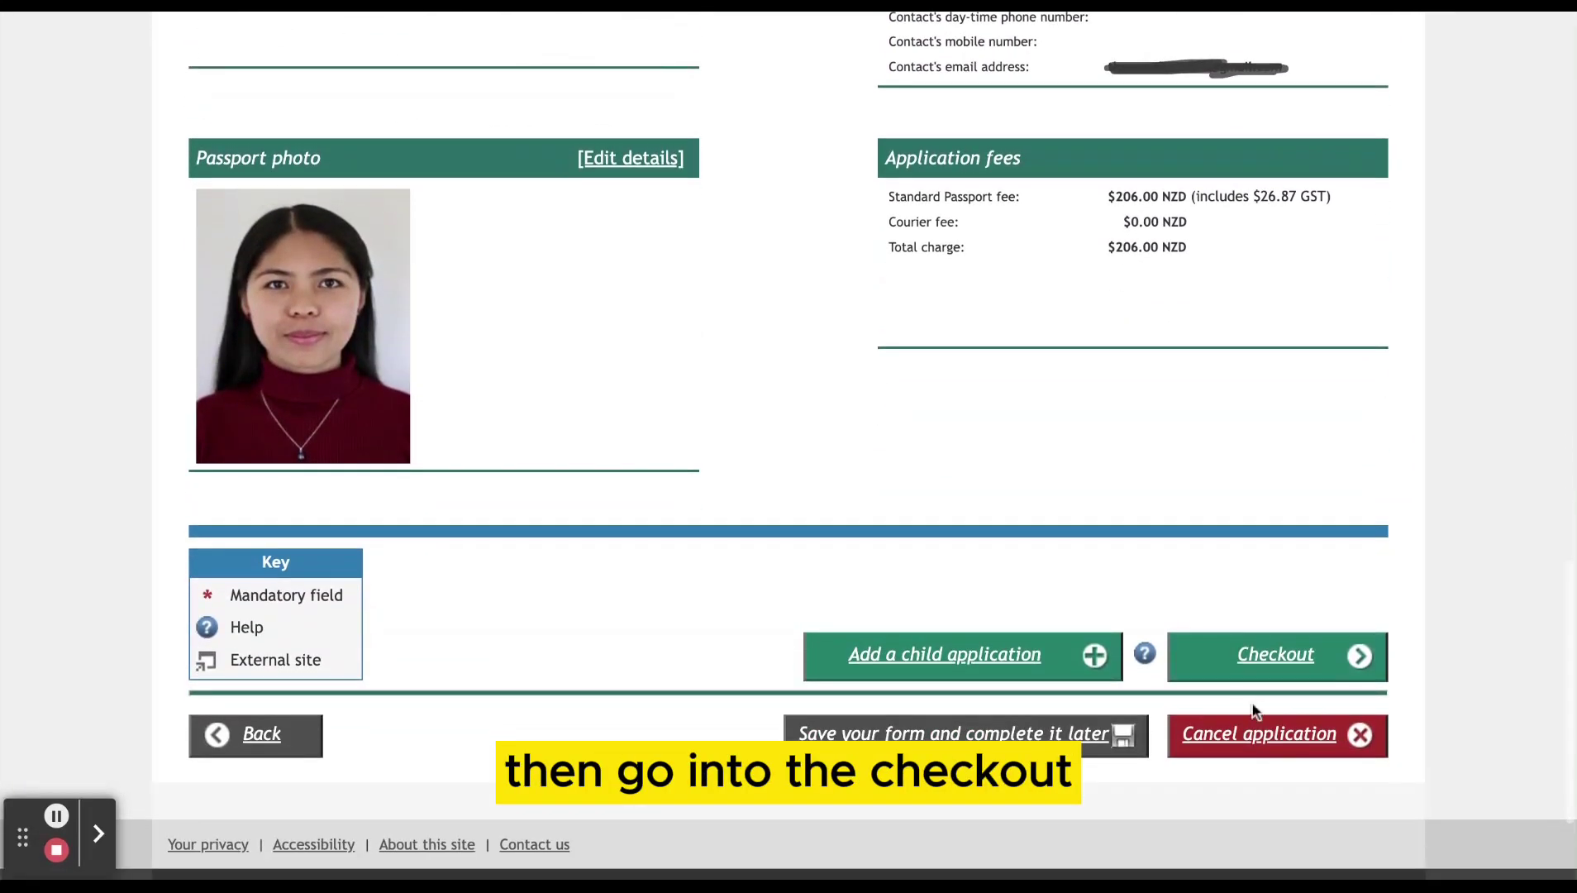
pyautogui.click(1289, 656)
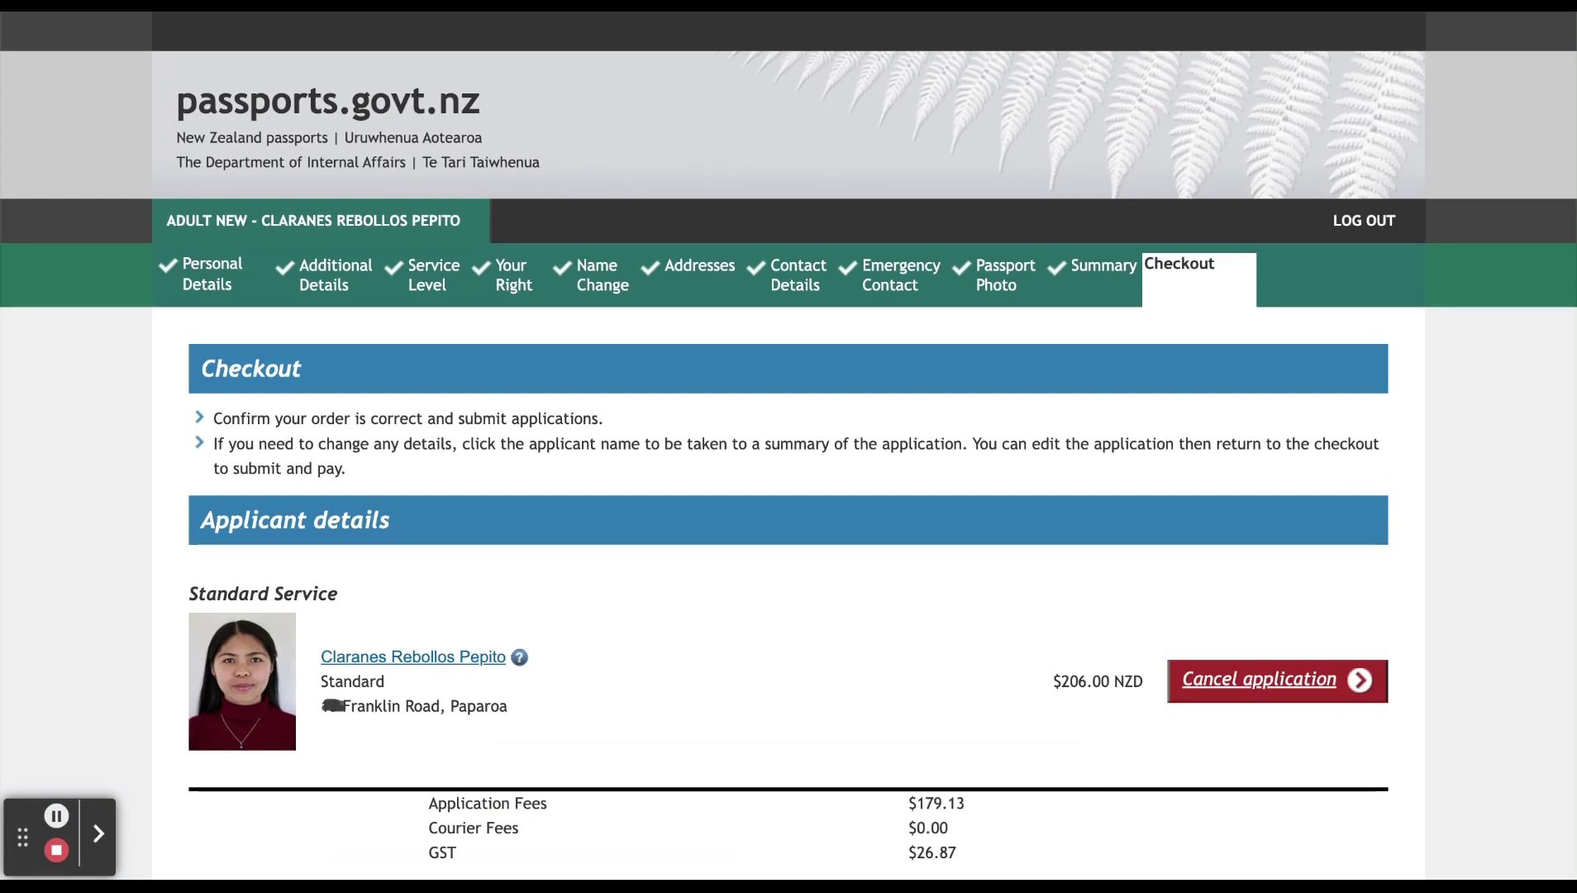
# - Submit the application with its $206.00 total for payment
pyautogui.scroll(-1, 95, 693)
pyautogui.scroll(1, 95, 692)
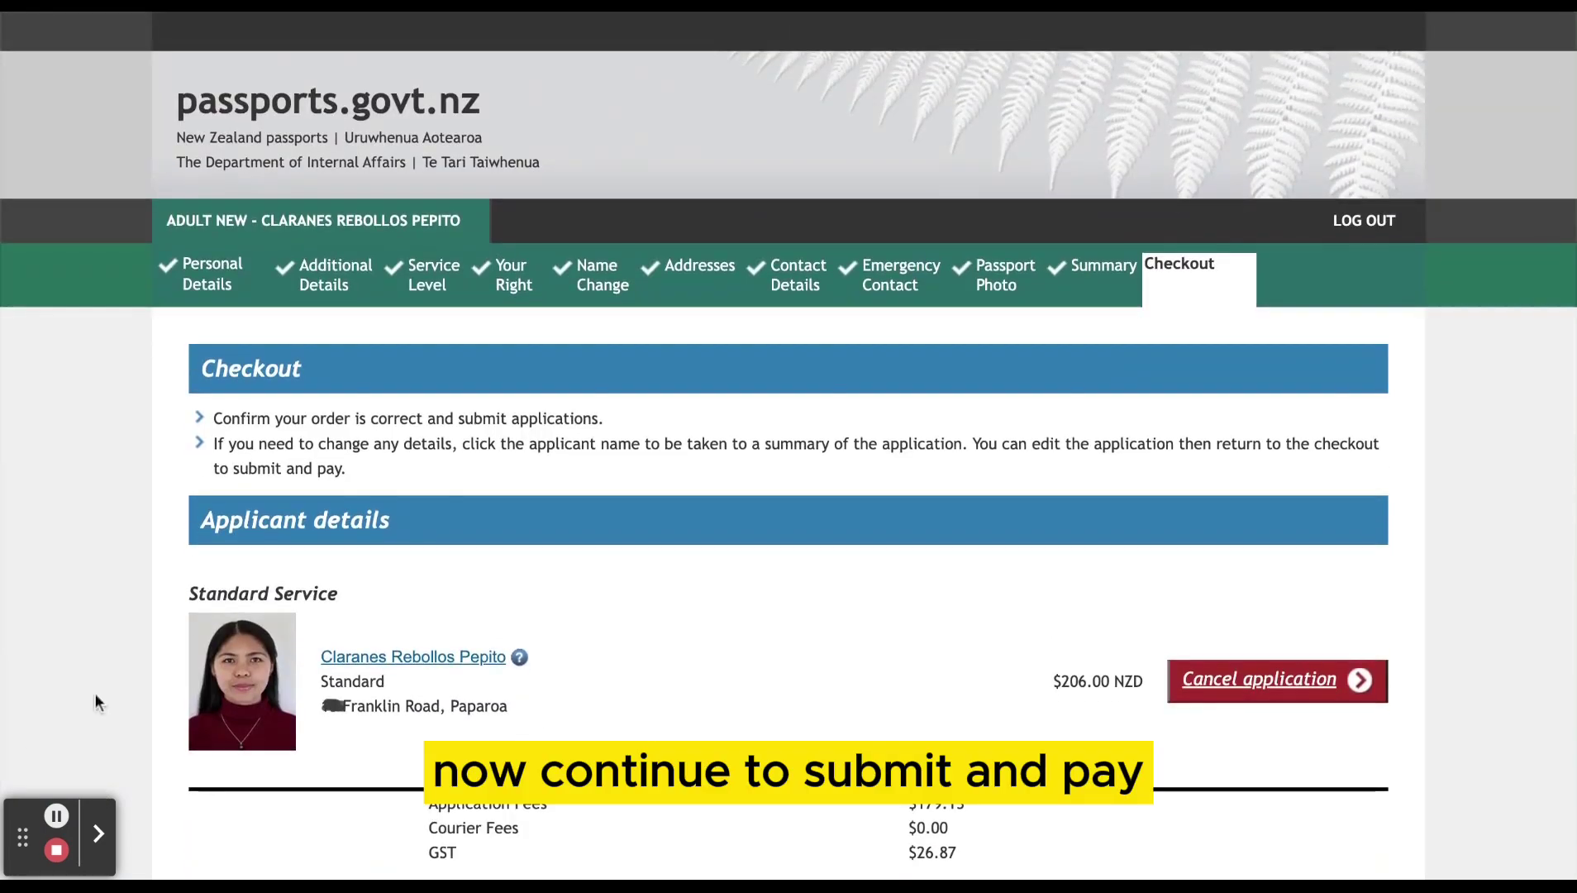
pyautogui.scroll(-3, 592, 655)
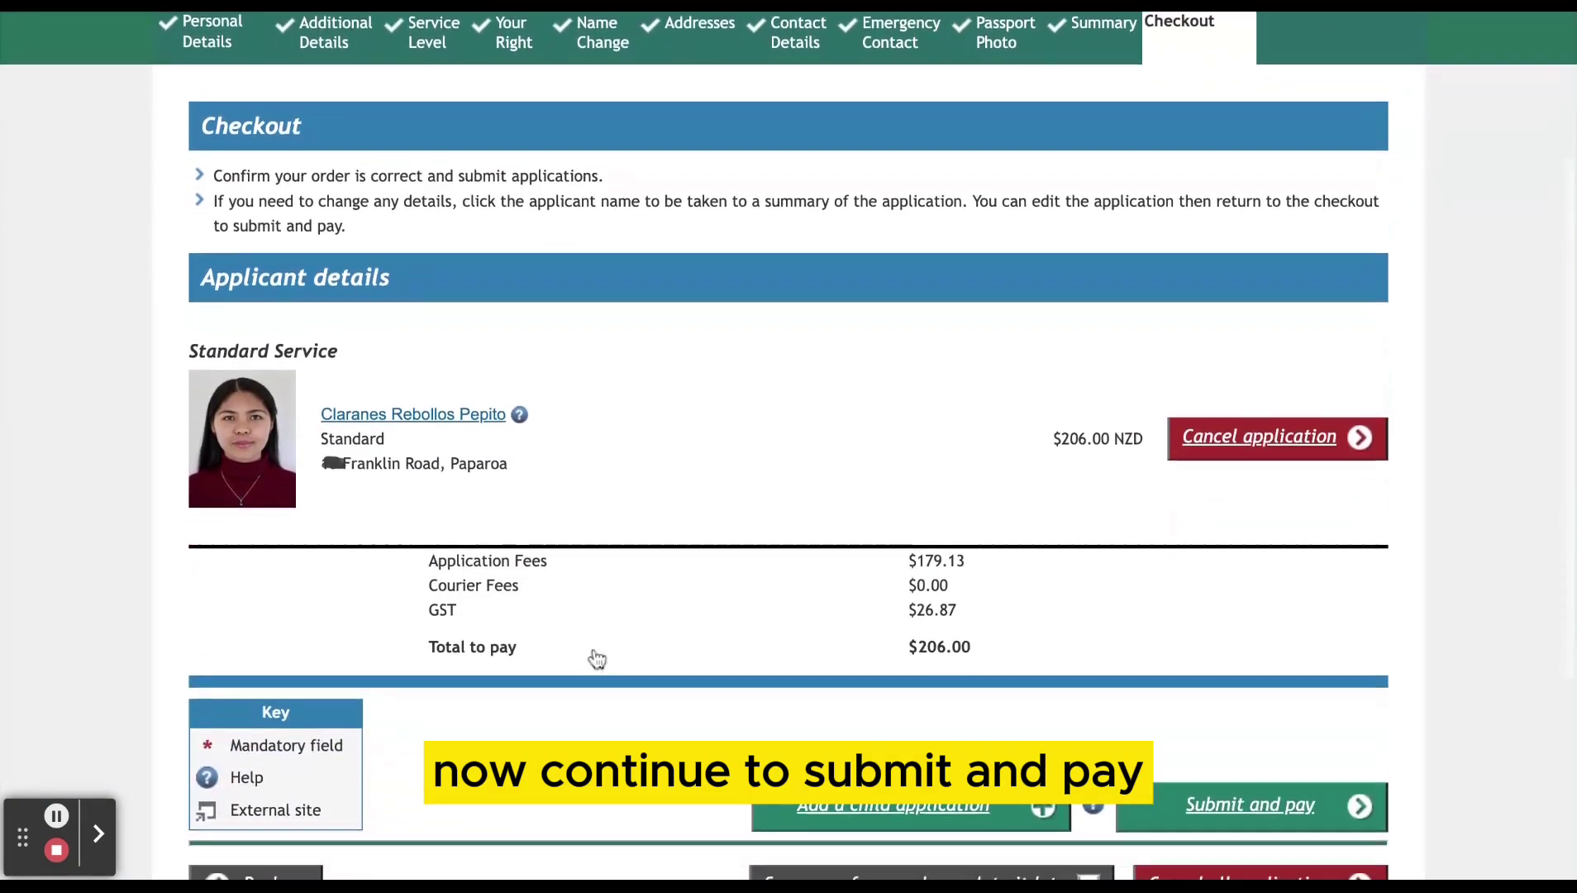
pyautogui.click(1248, 701)
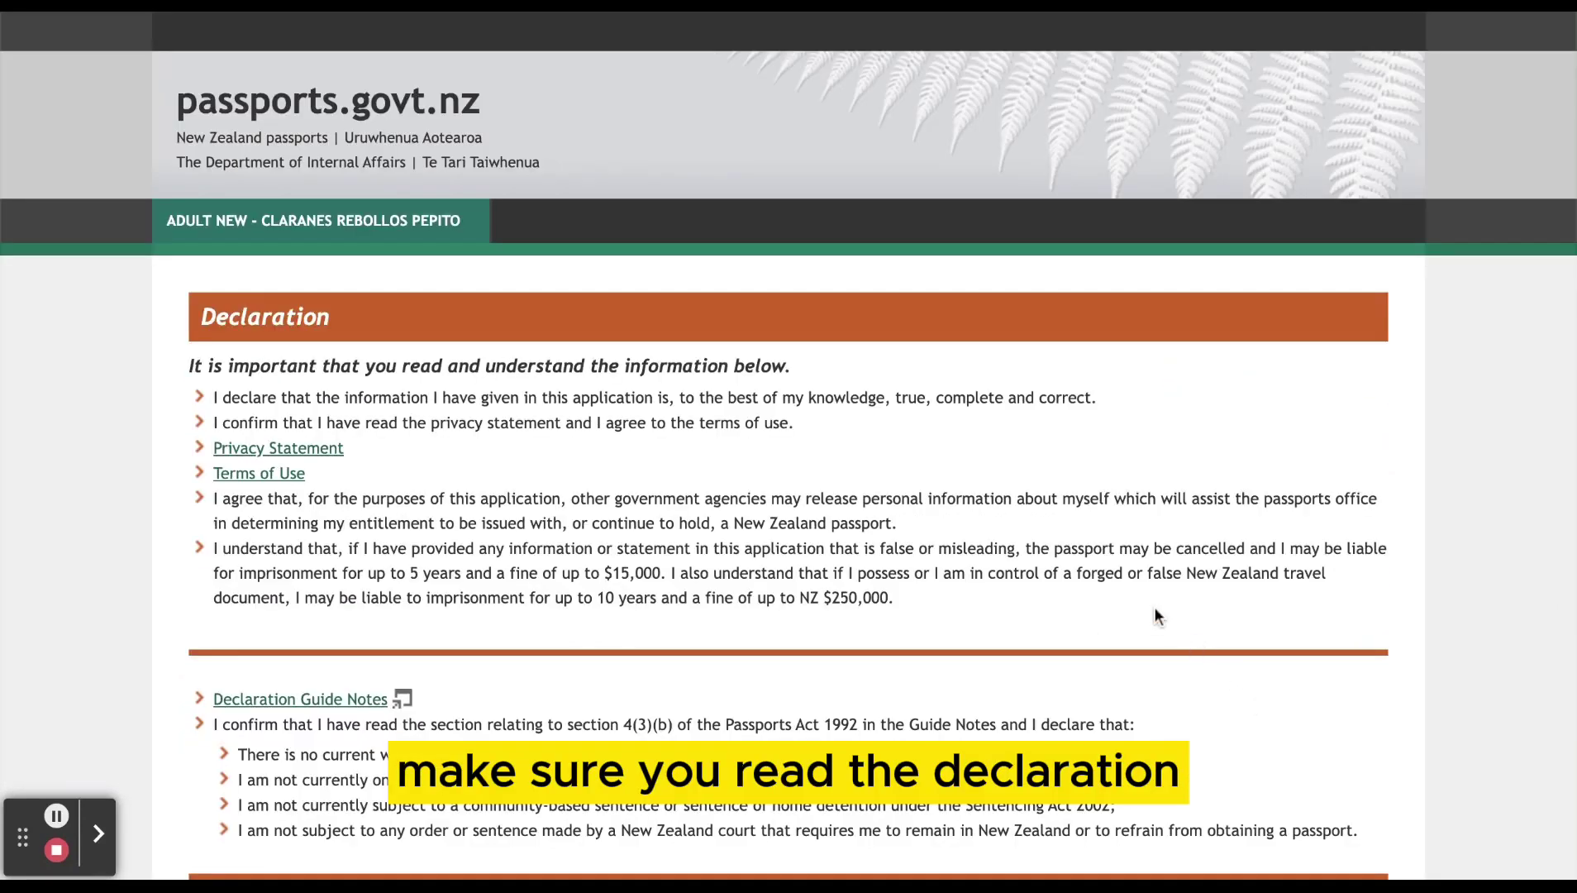
# - Accept the Declaration statements as true
pyautogui.scroll(-3, 1155, 608)
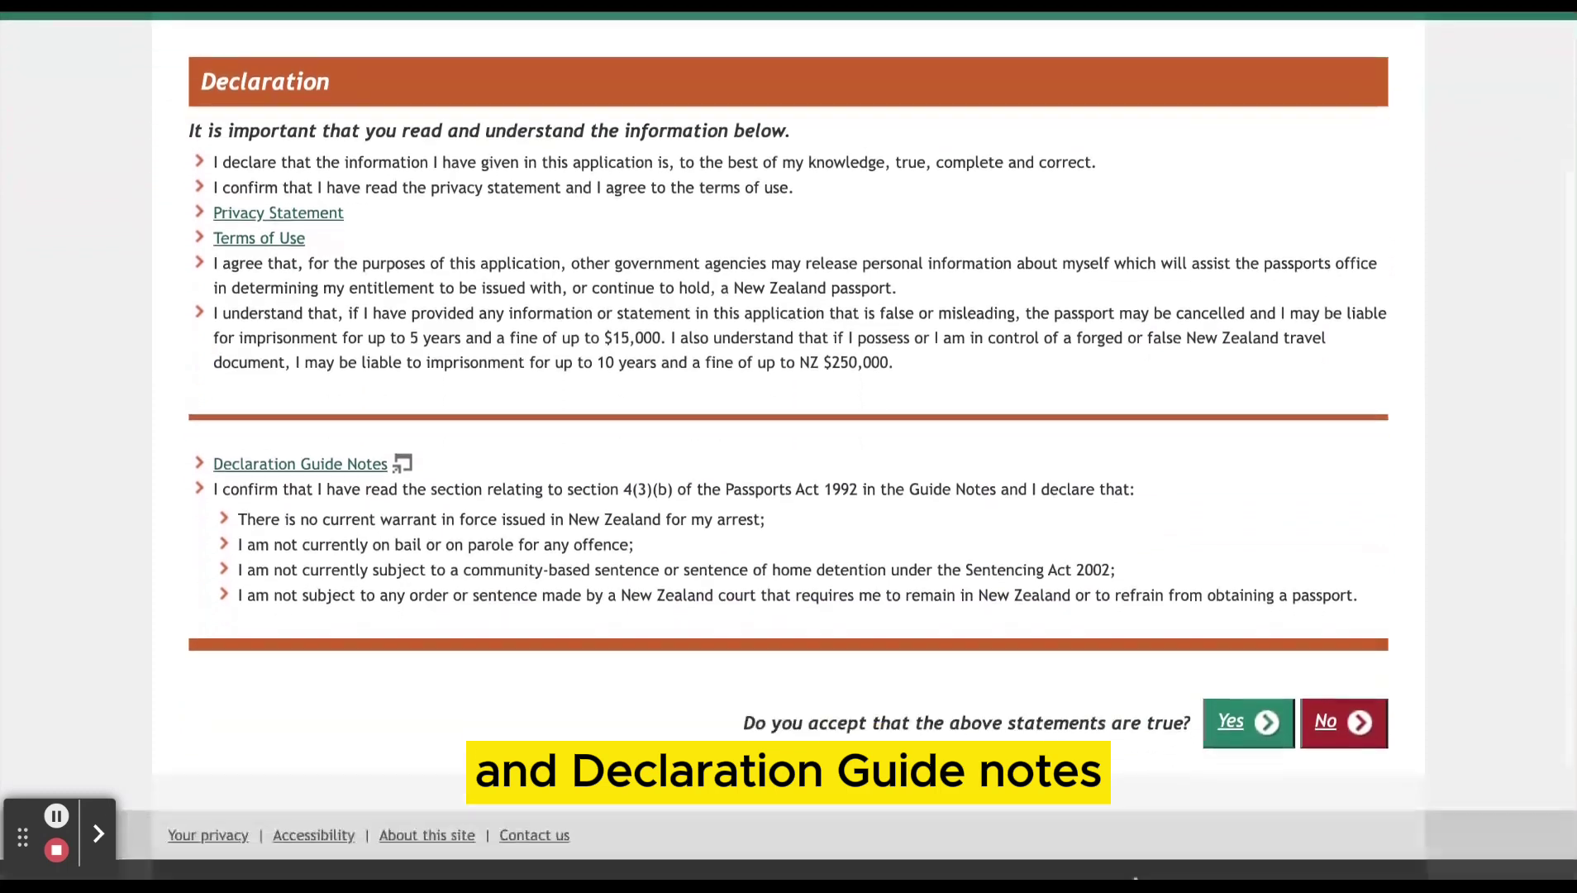
pyautogui.scroll(-2, 788, 447)
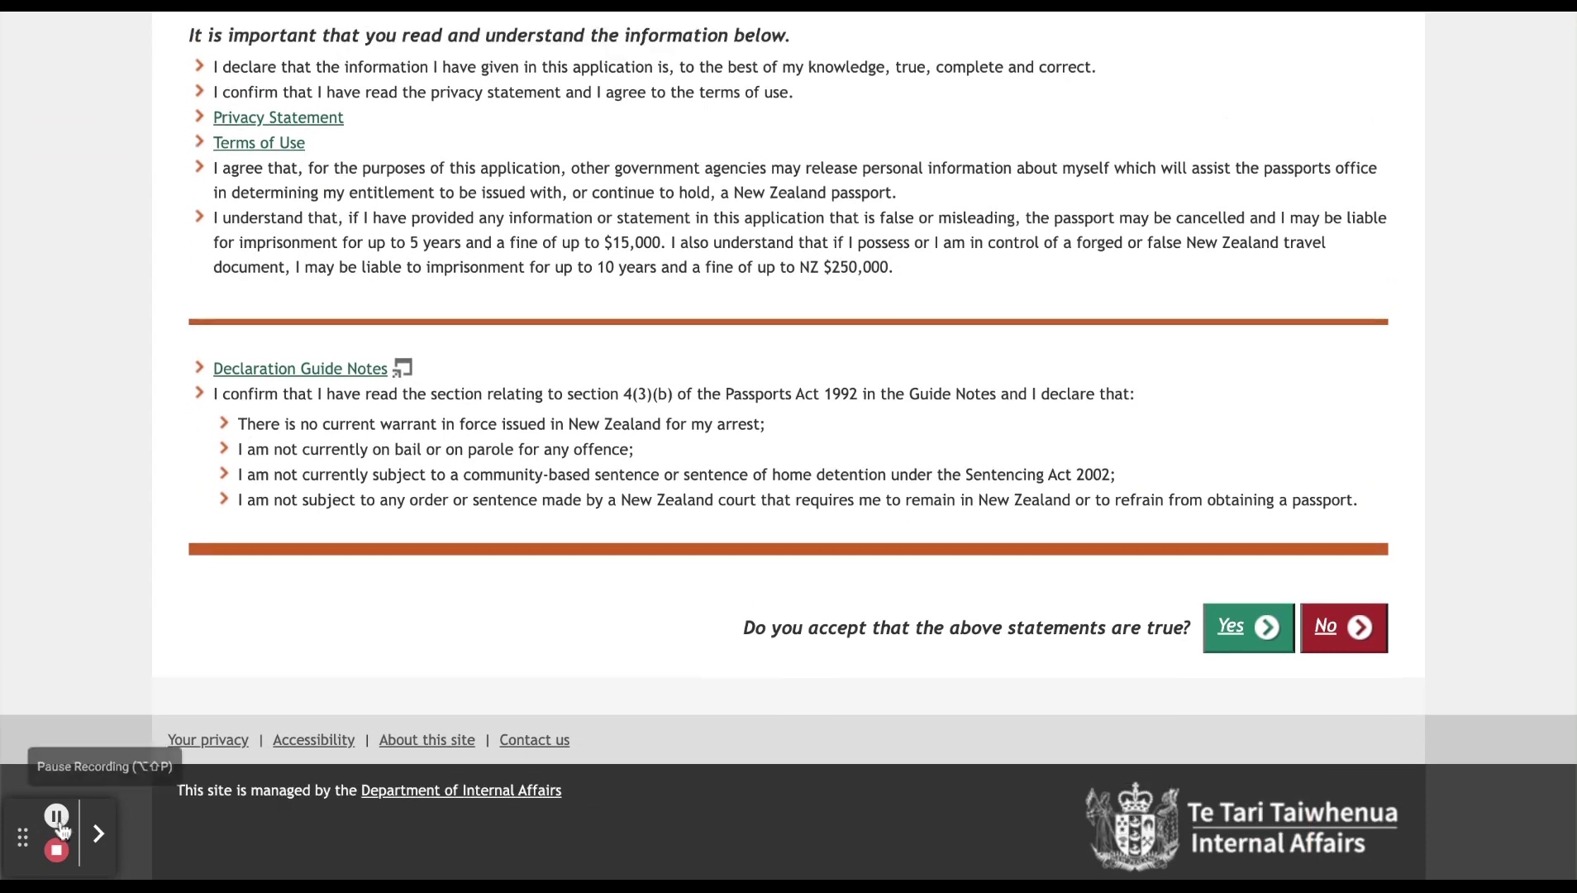
pyautogui.click(1230, 626)
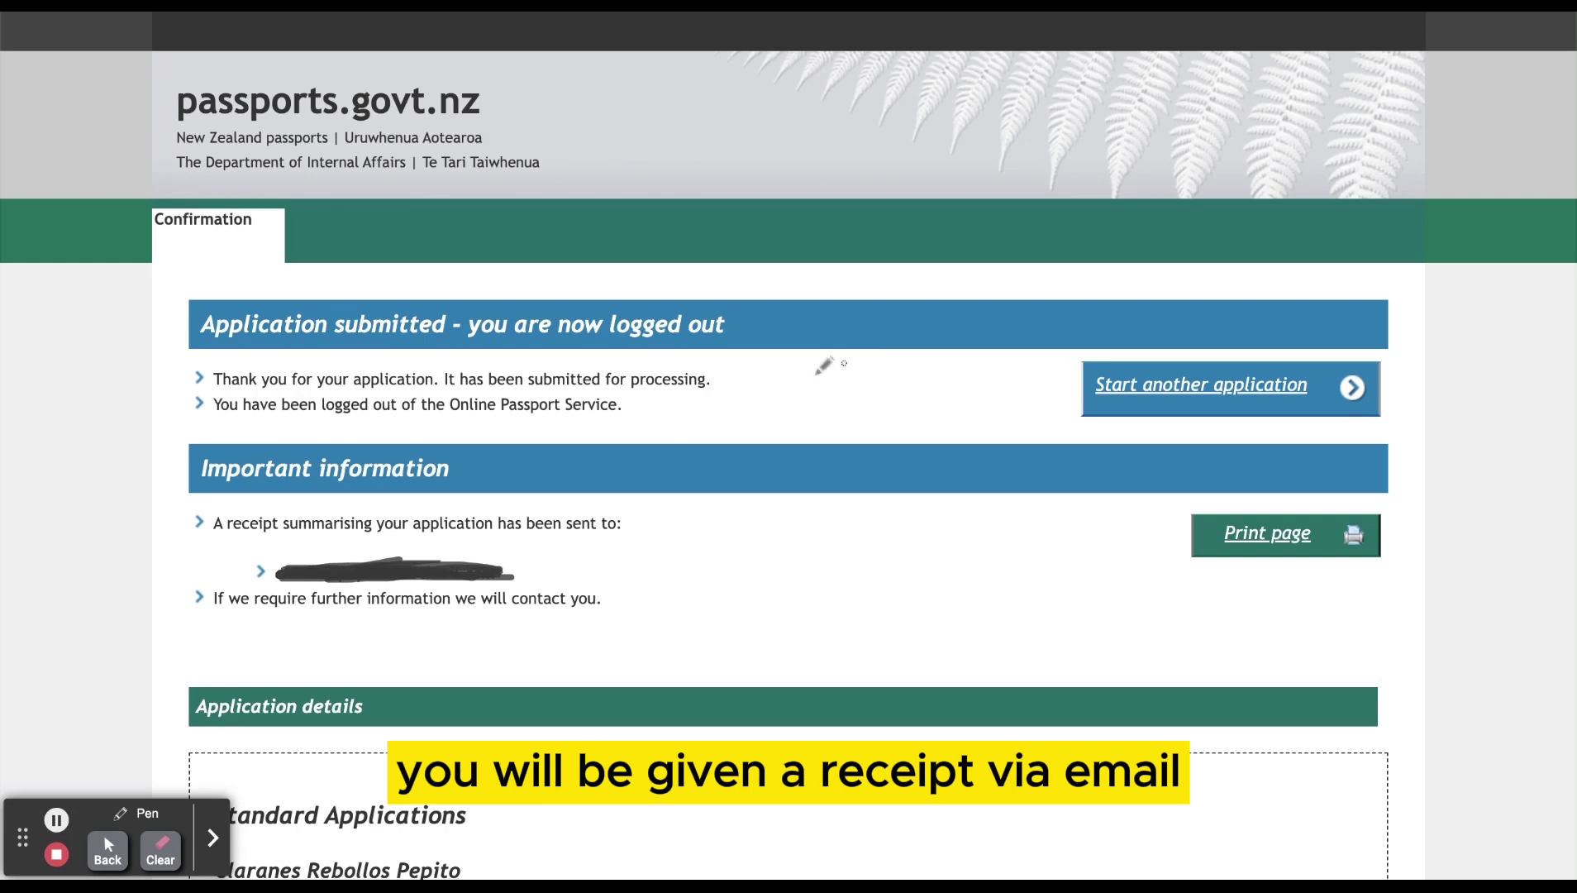
# - Scroll through the confirmation page showing the passport reference, delivery address and Standard service estimates
pyautogui.scroll(-2, 651, 333)
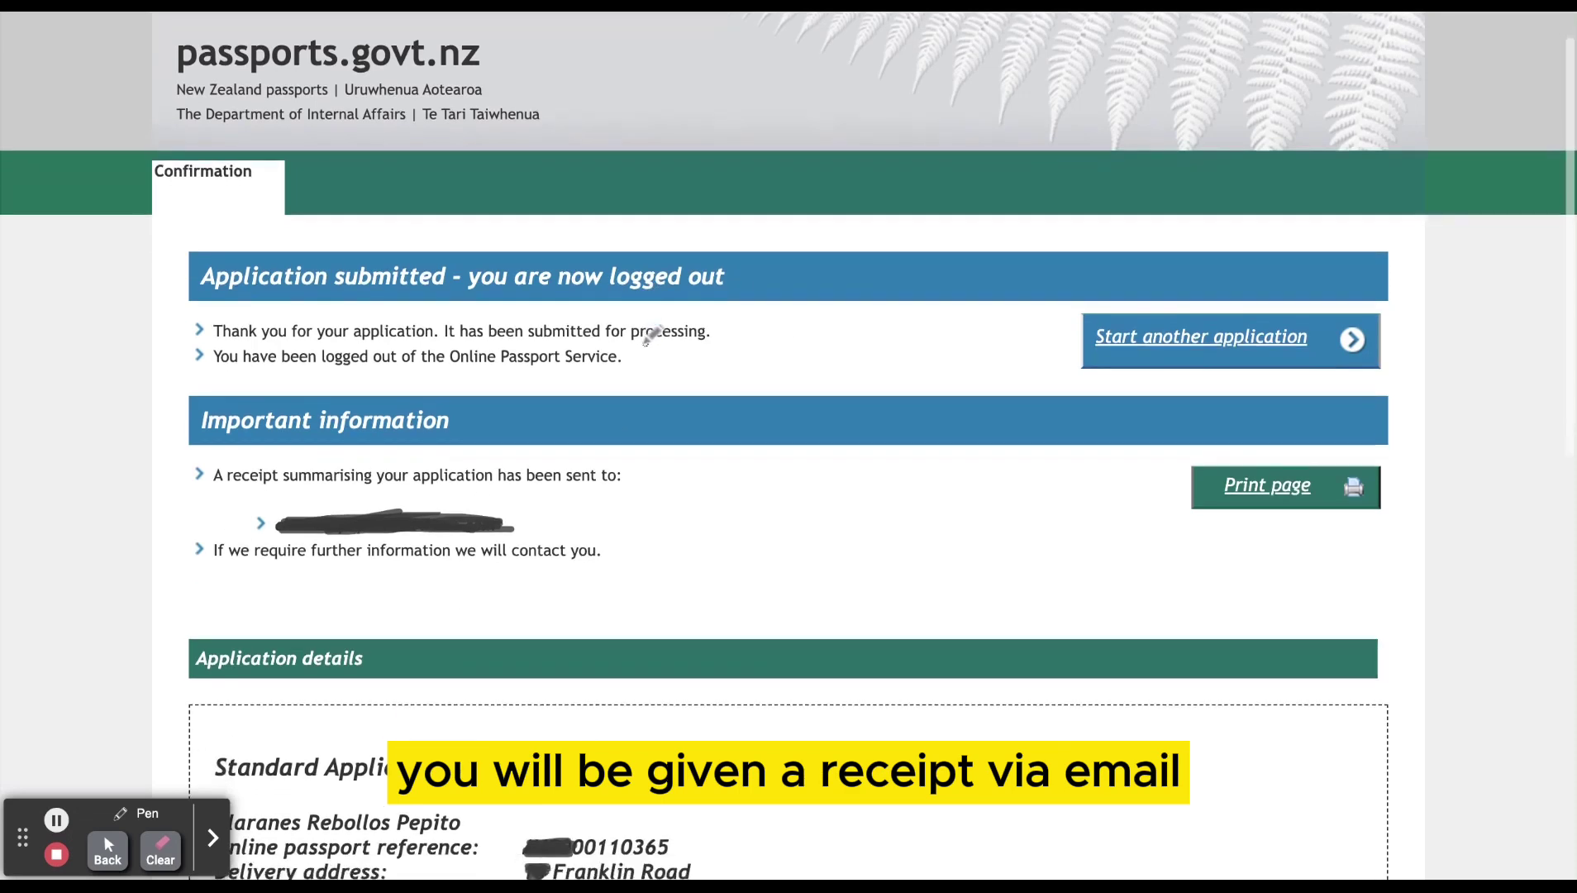
pyautogui.scroll(-1, 646, 343)
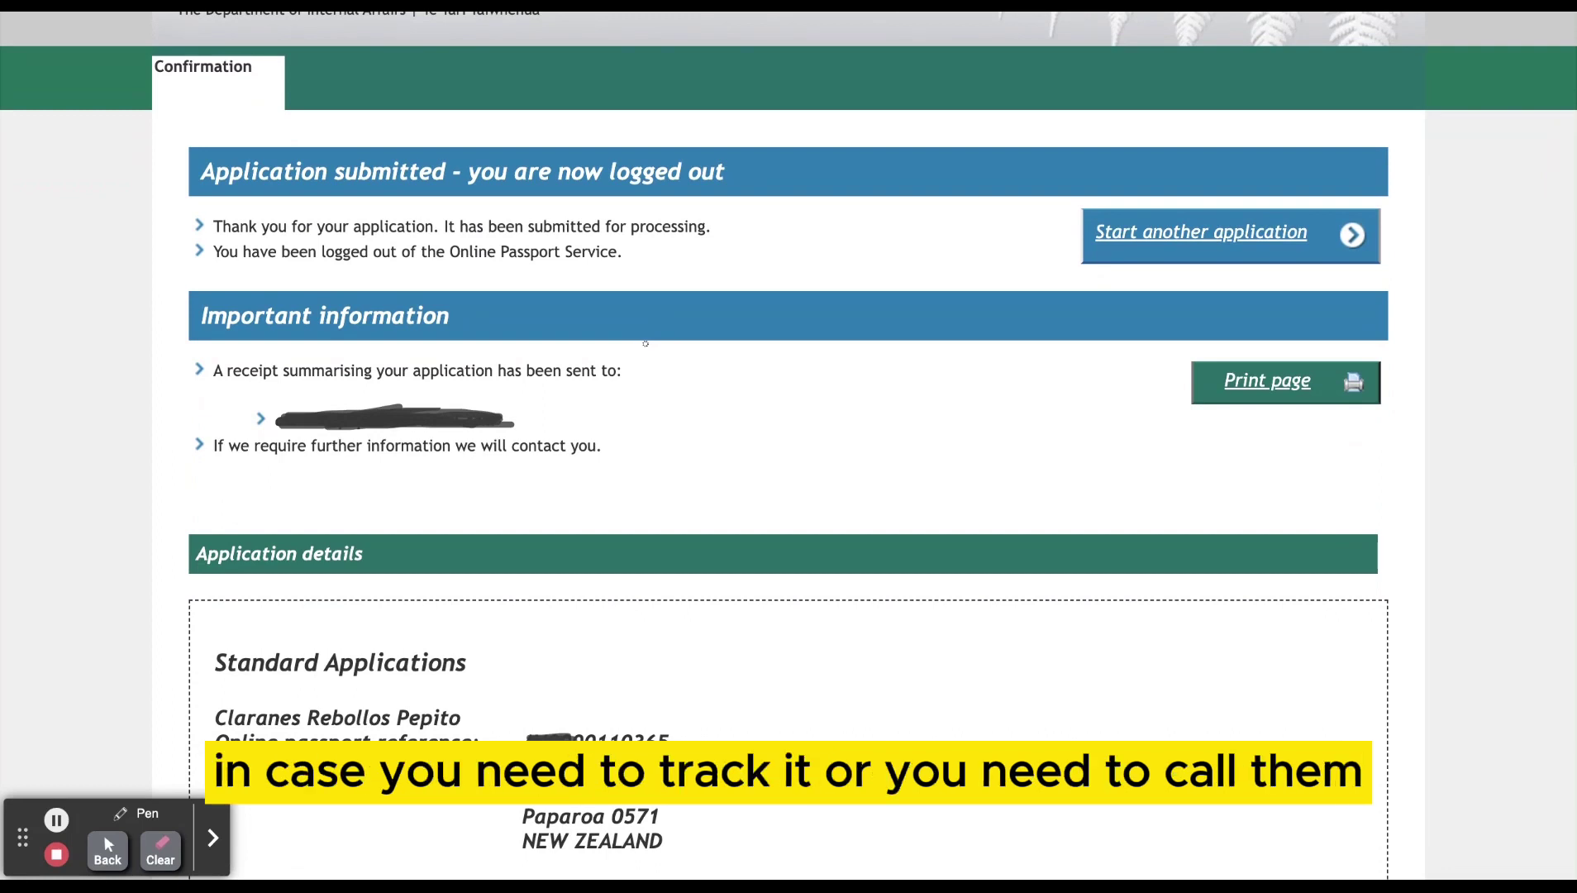
pyautogui.scroll(-3, 645, 343)
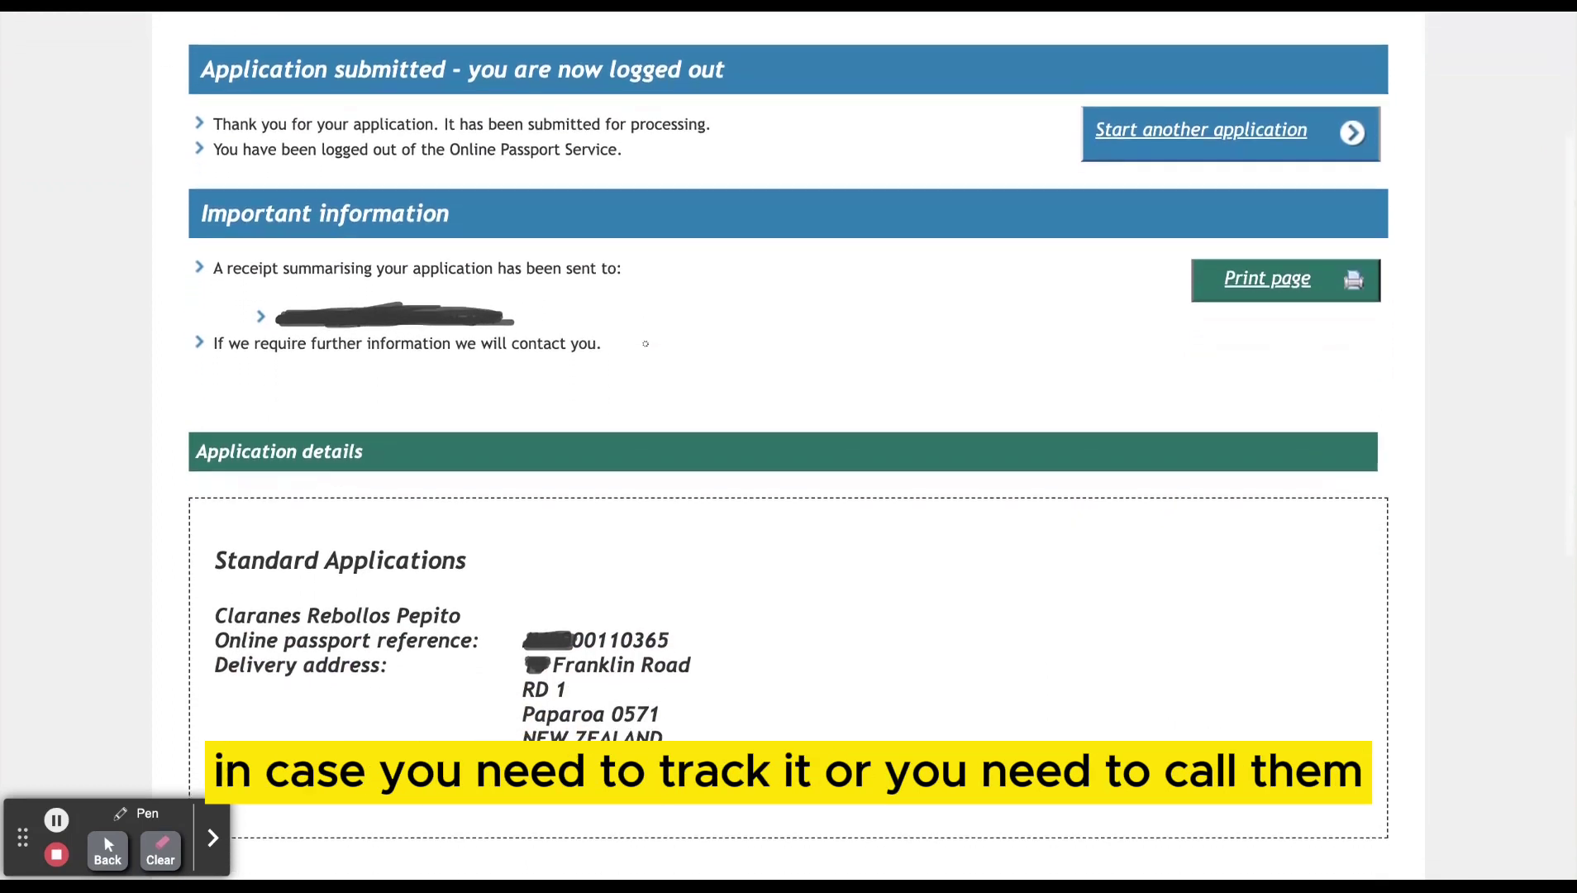
pyautogui.scroll(-4, 645, 343)
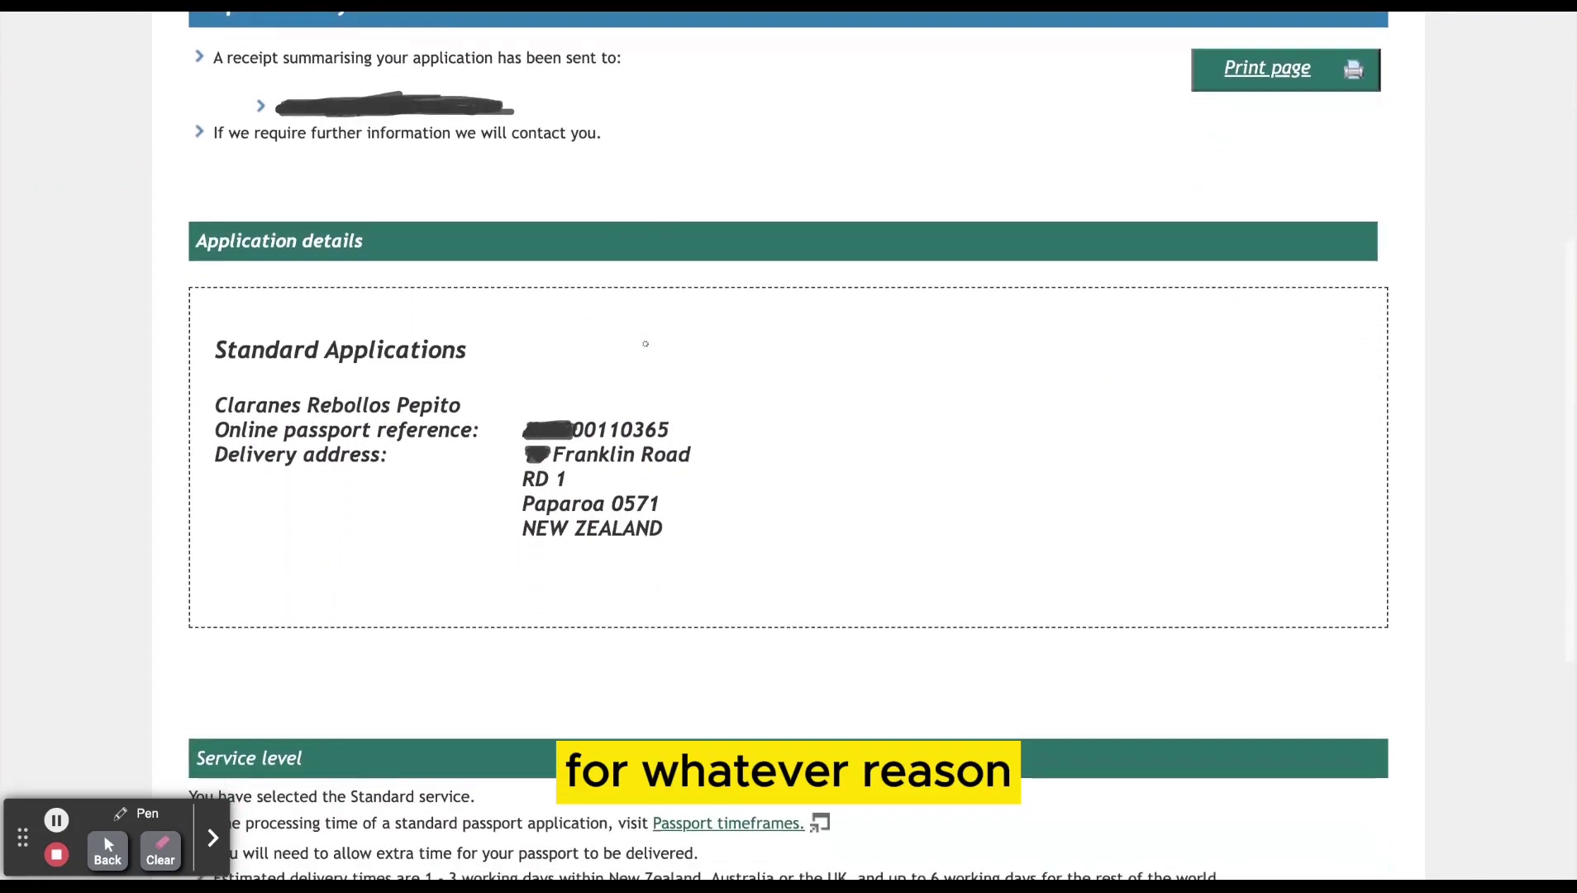
pyautogui.scroll(-7, 646, 343)
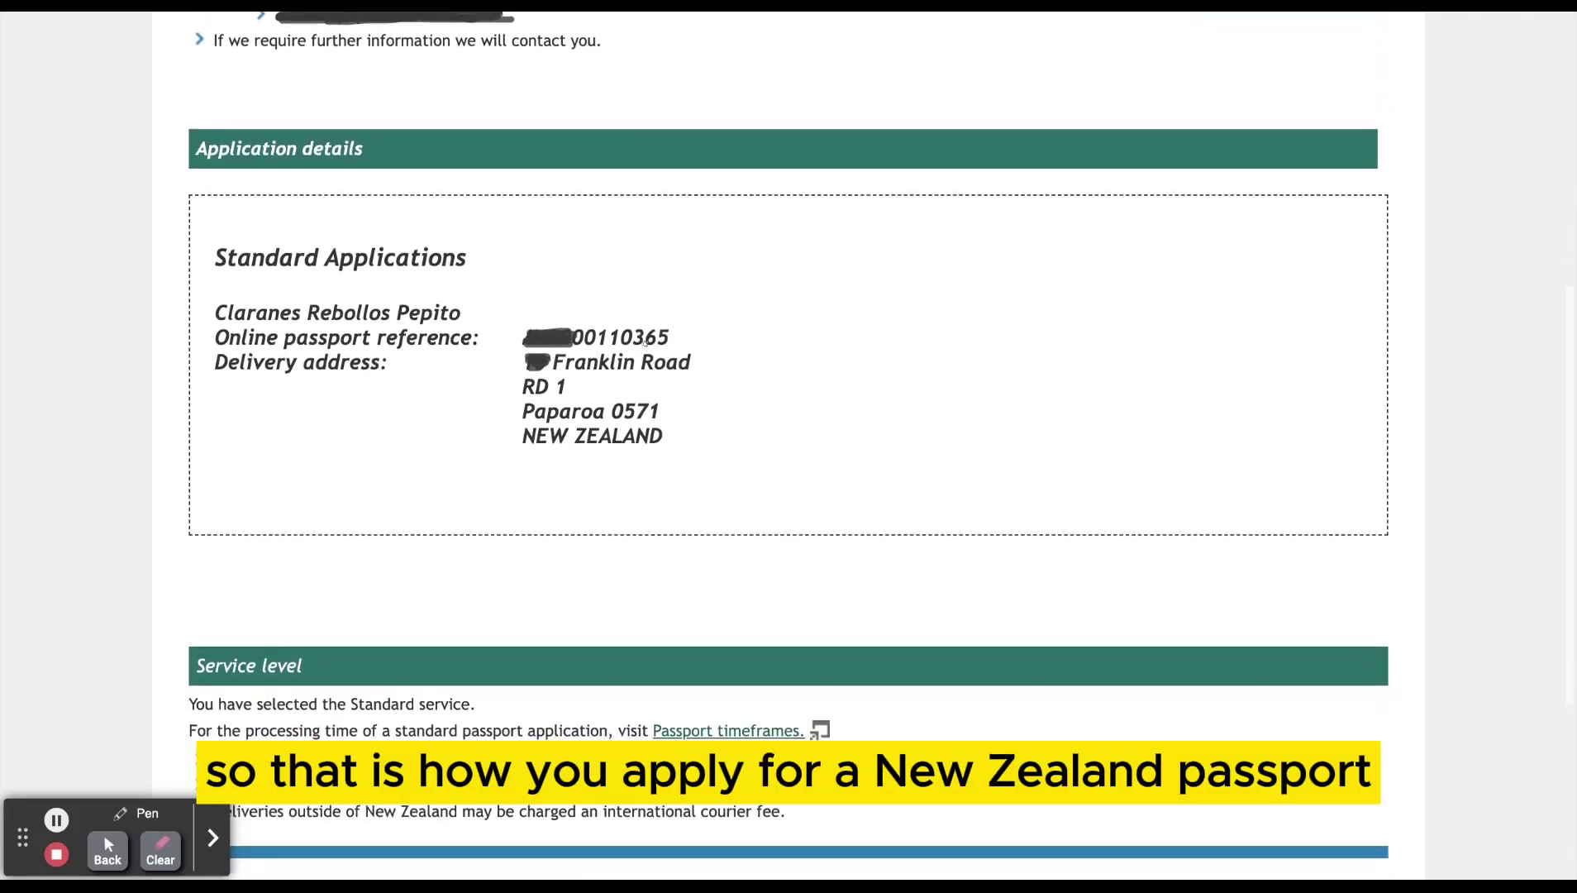
pyautogui.scroll(-1, 645, 343)
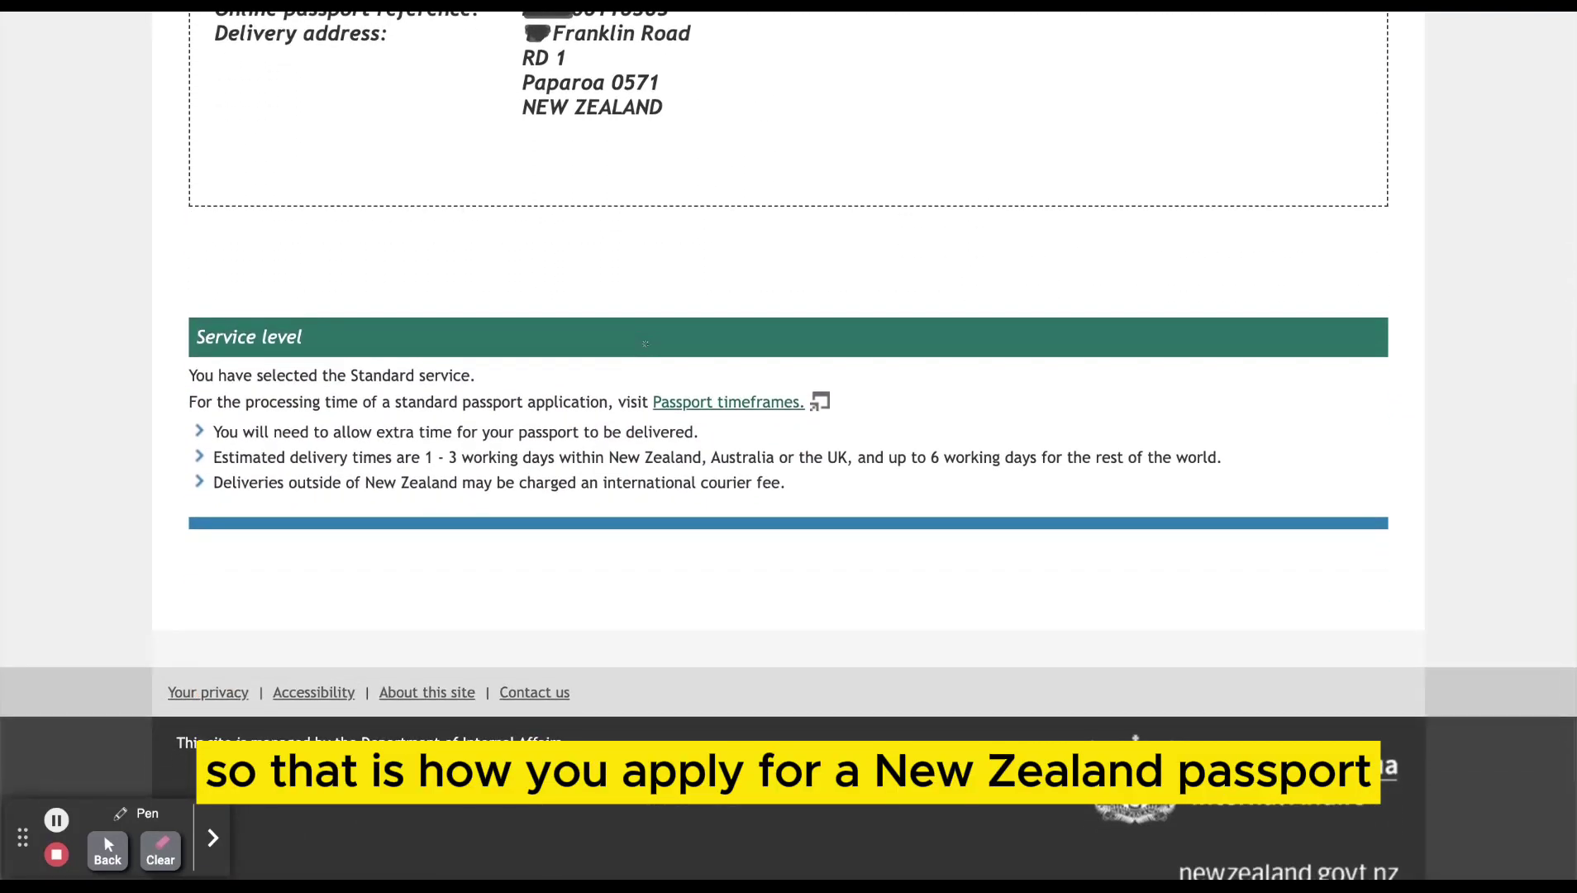